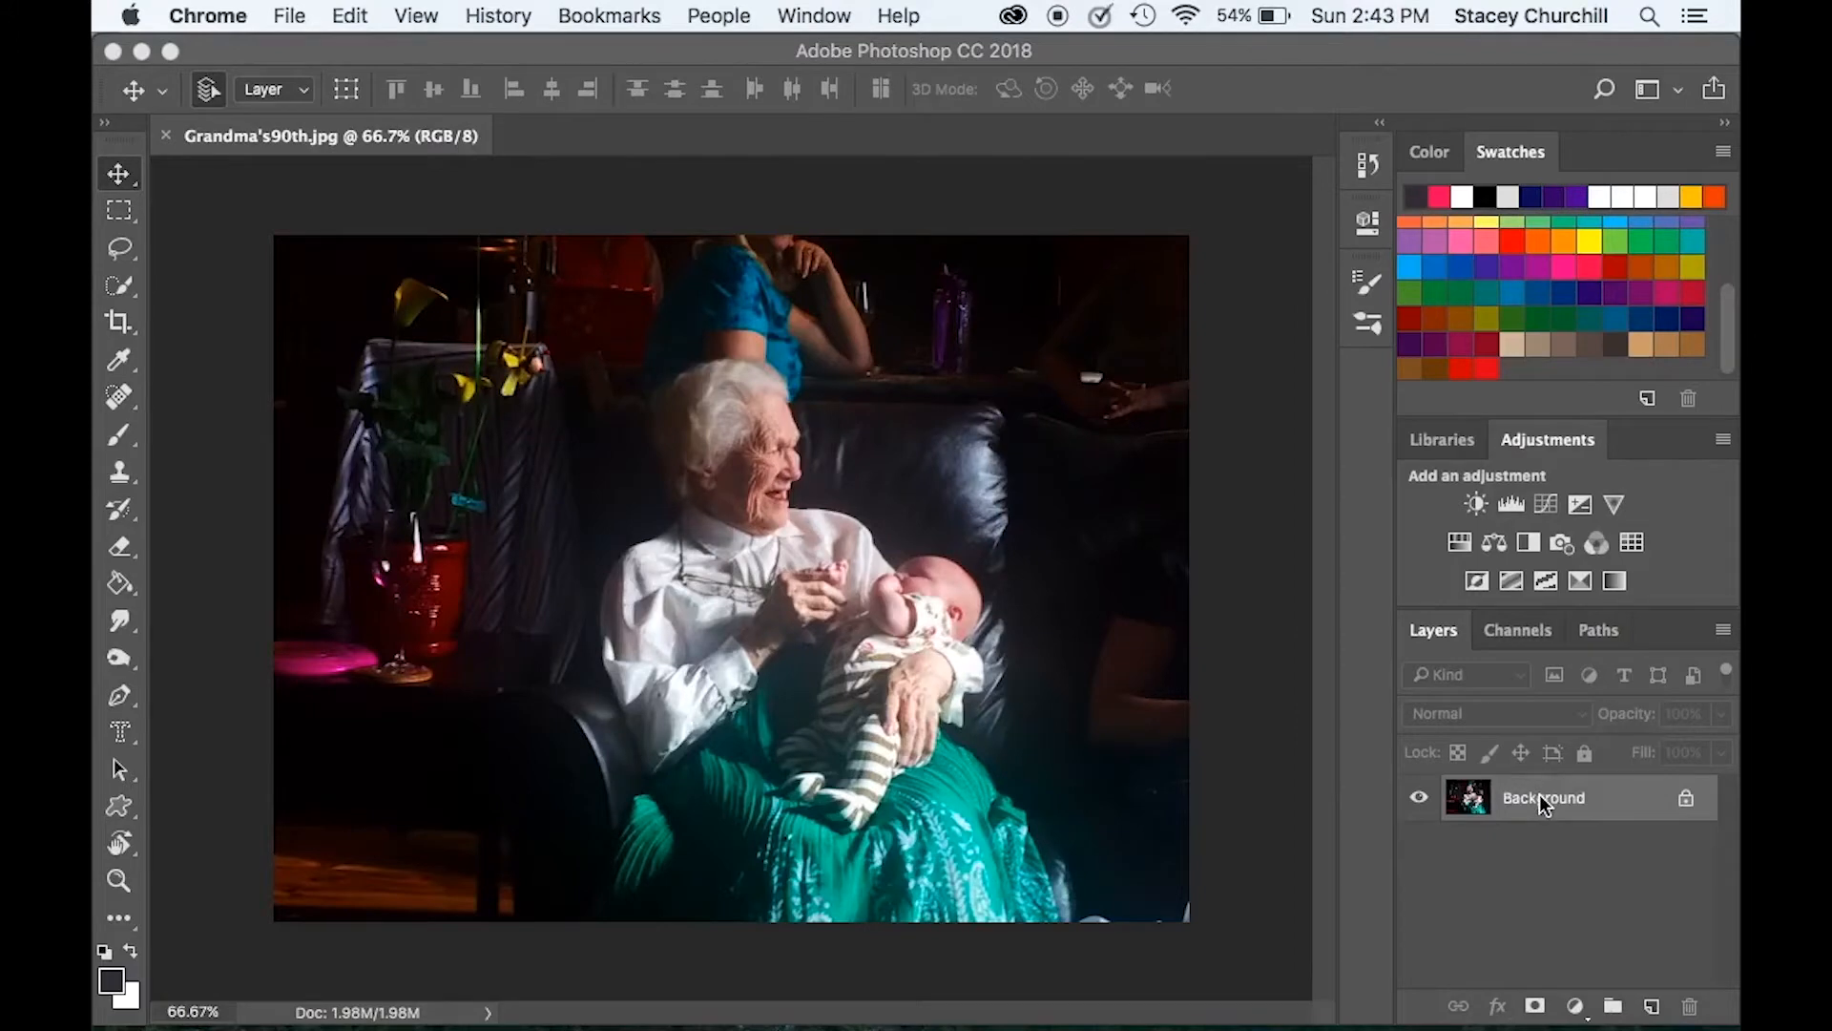
Step: Duplicate the Background layer and apply Levels to the copy with input black point 7 and white point 197
left_click(1510, 710)
left_click(1190, 395)
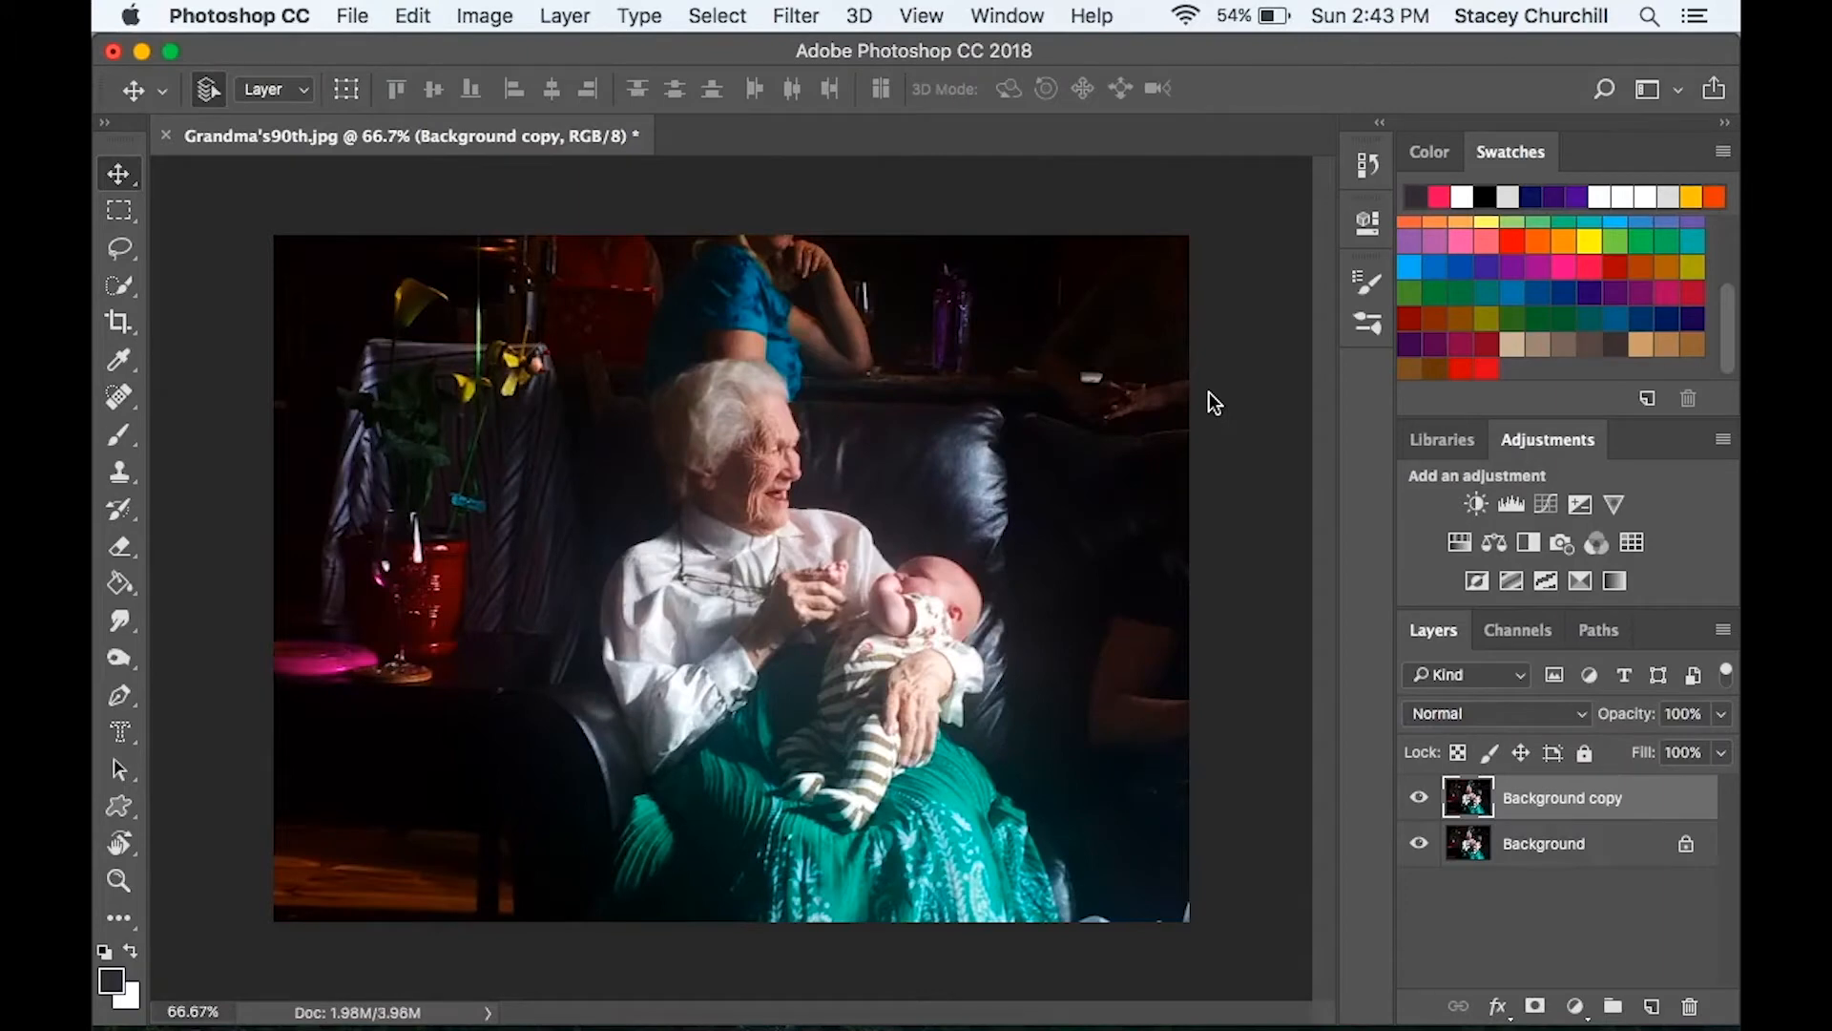
left_click(482, 13)
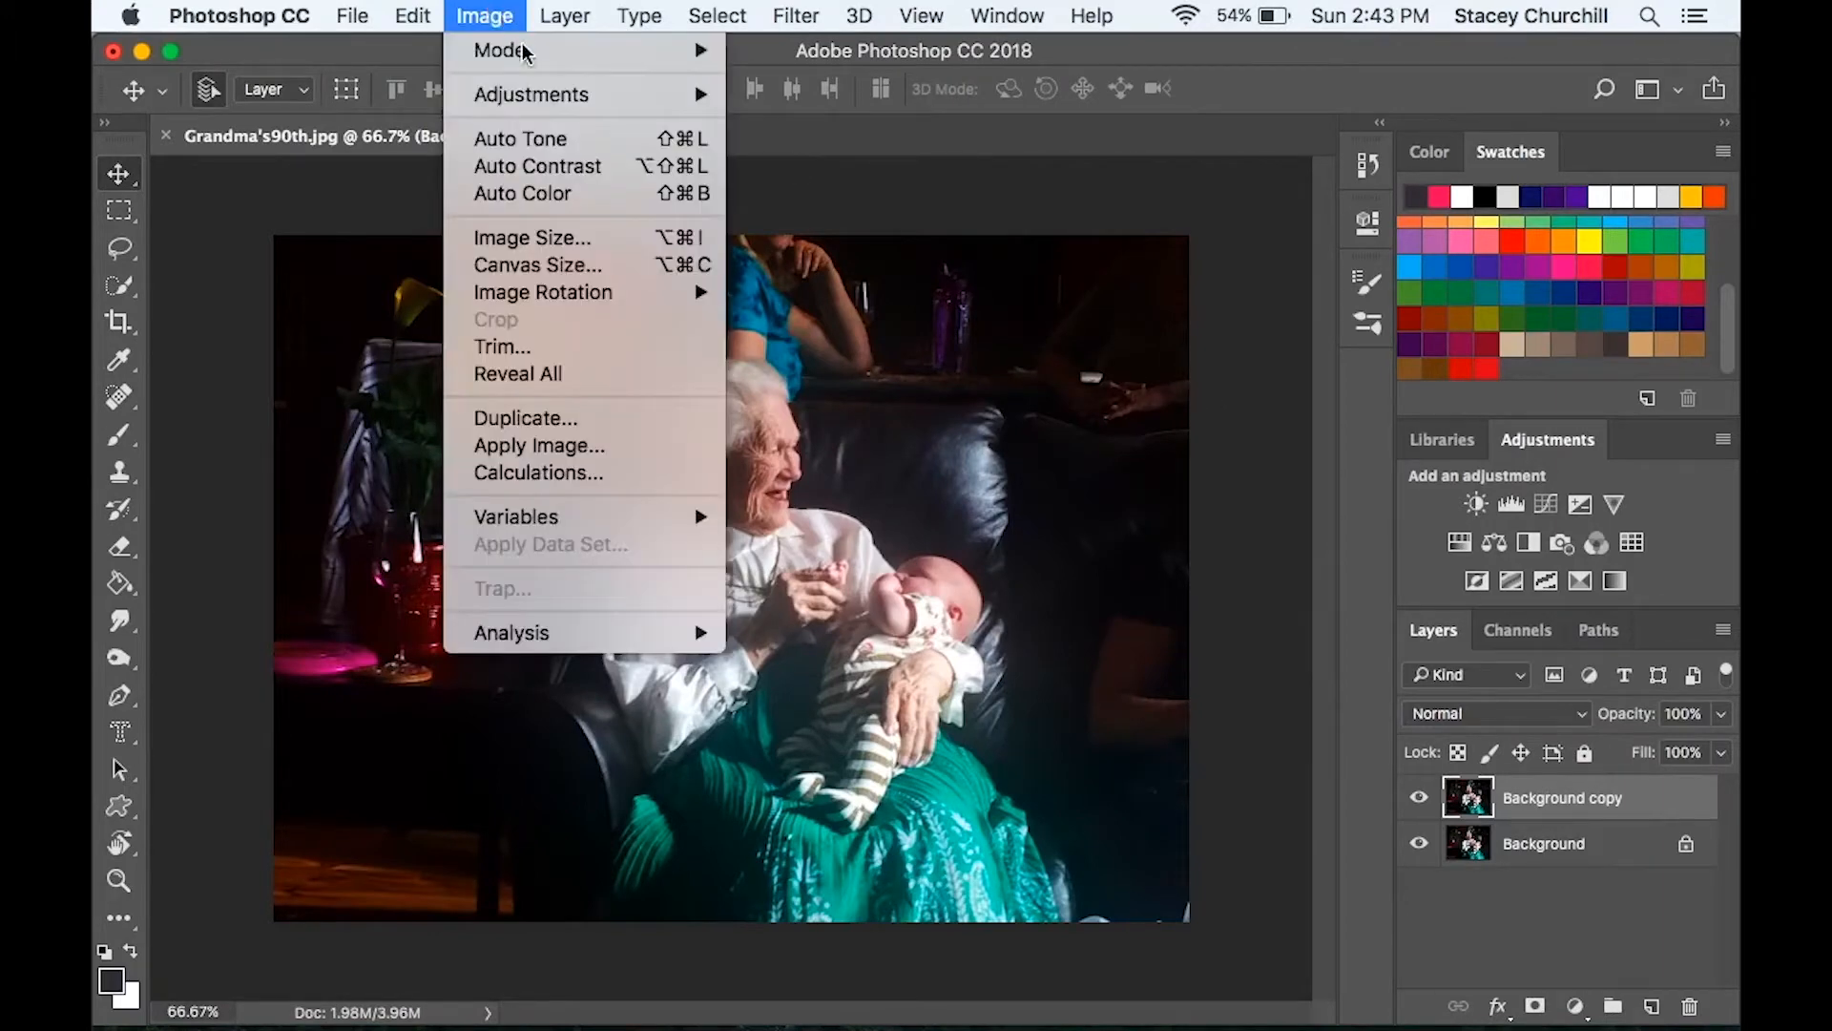
mouse_move(536, 96)
left_click(780, 126)
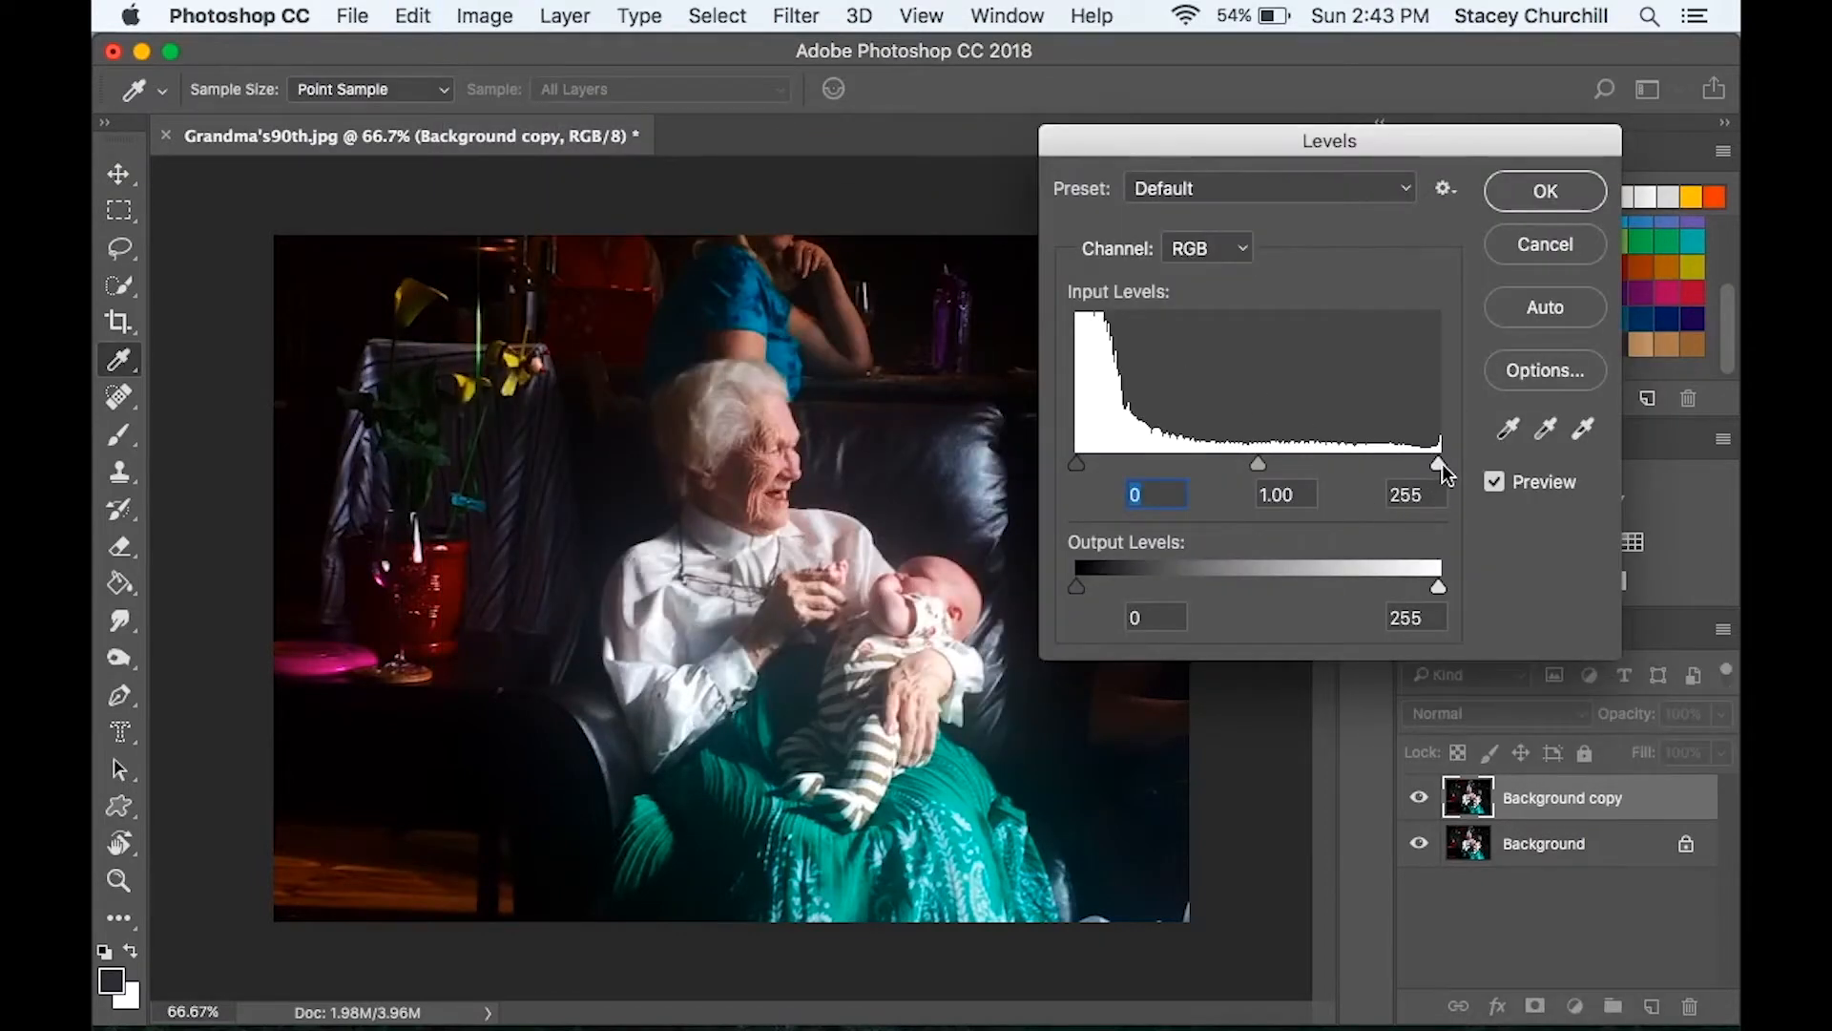
left_click_drag(1439, 464, 1422, 464)
type("197")
left_click(1082, 475)
left_click_drag(1080, 471, 1085, 468)
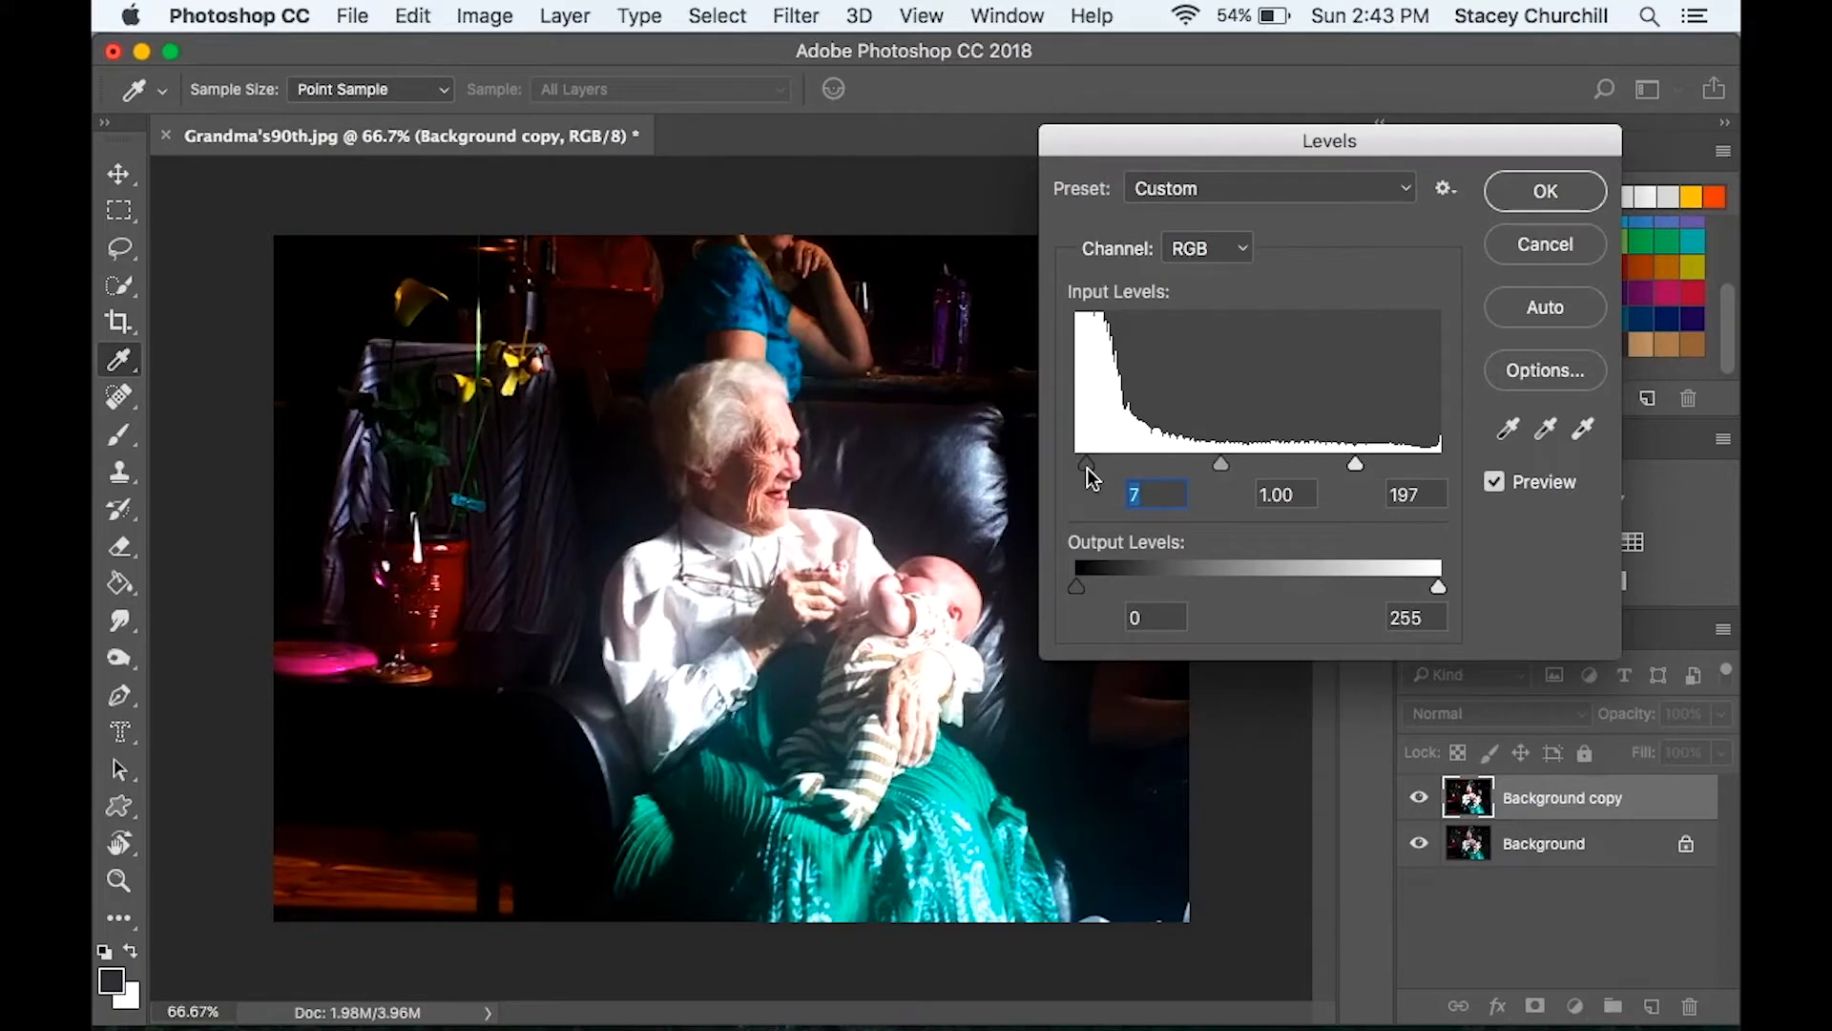
left_click(1546, 192)
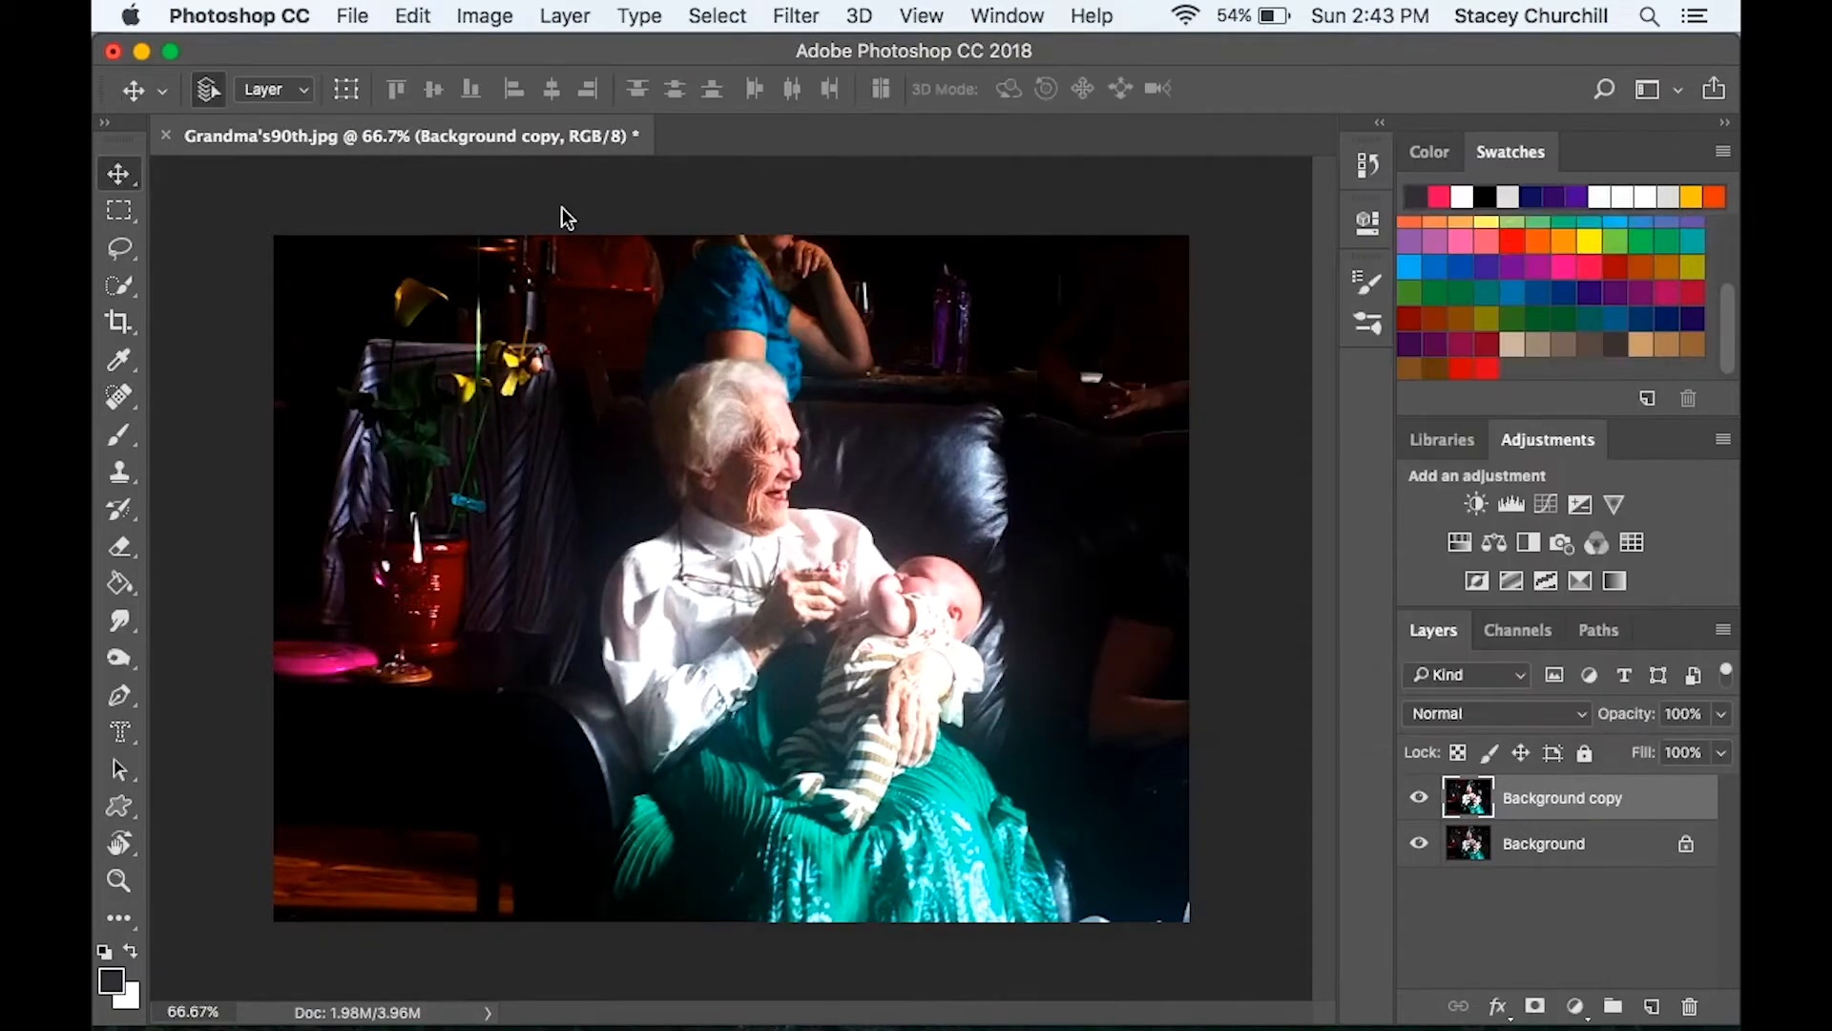
Step: Select the seated woman and the baby with the Quick Selection tool
left_click(128, 295)
left_click(226, 284)
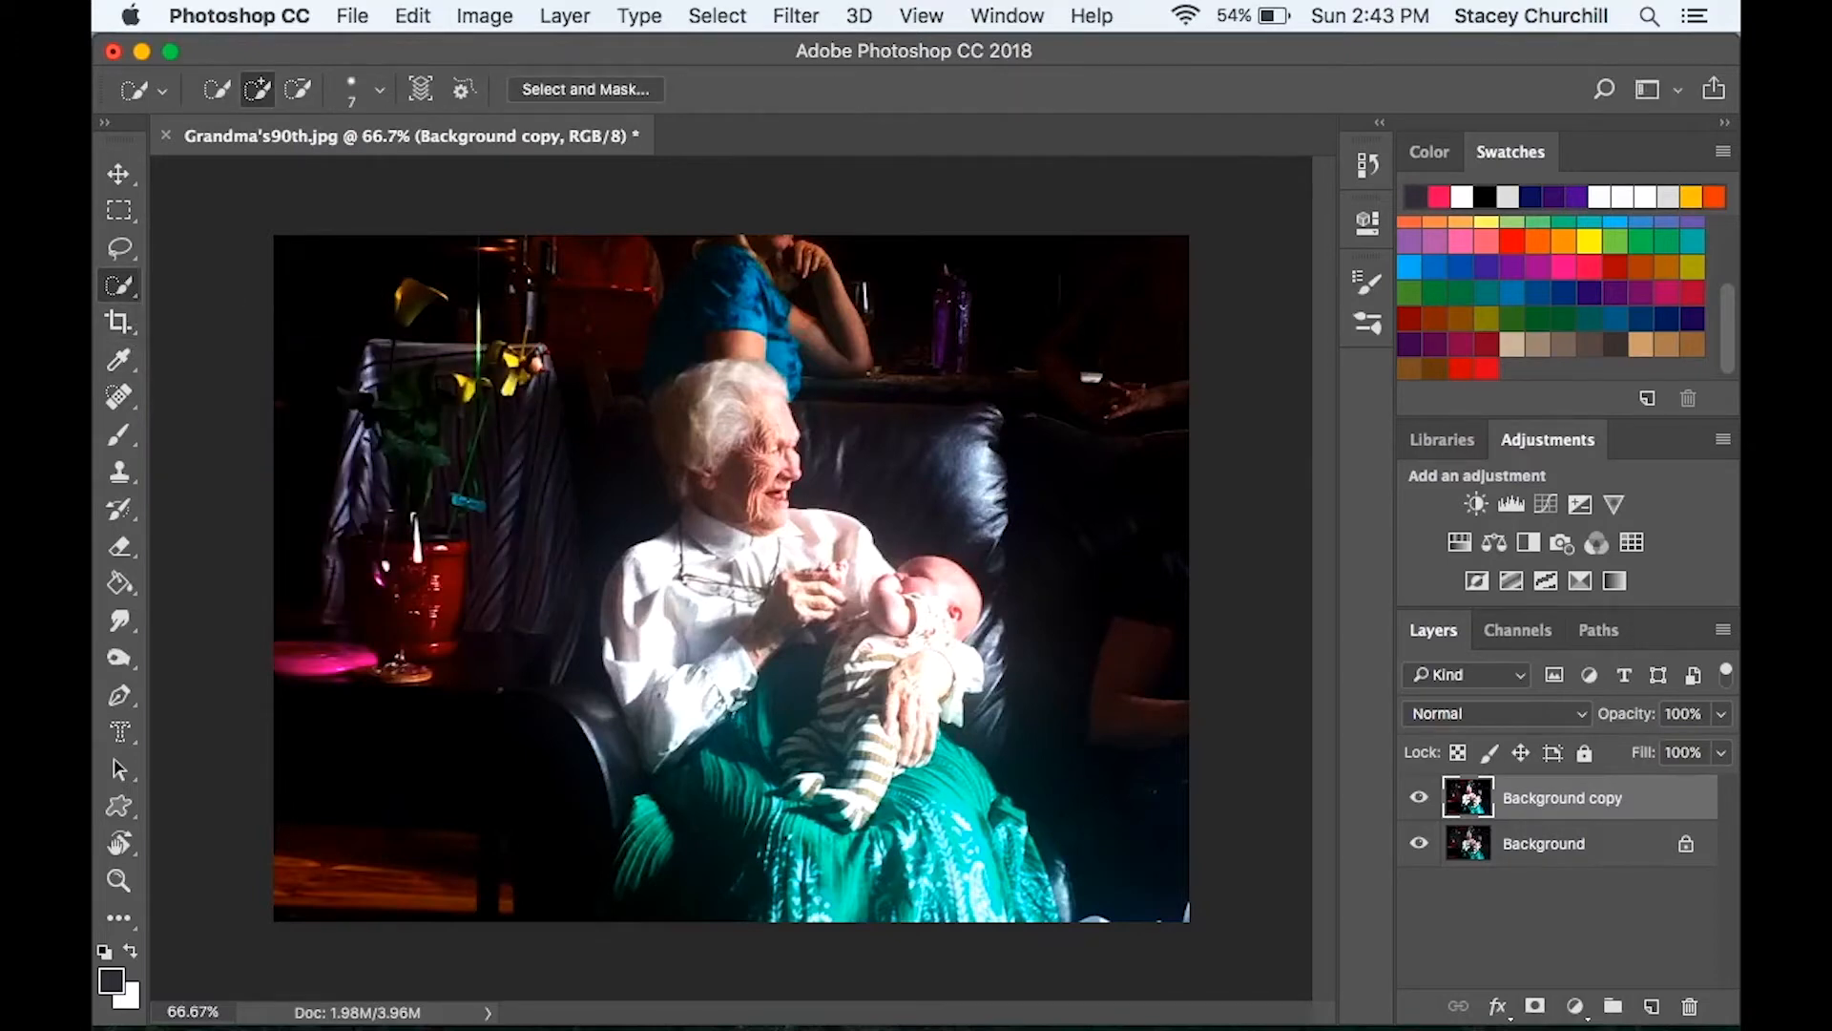
mouse_move(771, 439)
left_mouse_down()
mouse_move(706, 465)
mouse_move(801, 573)
mouse_move(926, 582)
mouse_move(964, 802)
mouse_move(821, 711)
mouse_move(754, 730)
mouse_move(701, 788)
mouse_move(668, 573)
mouse_move(601, 706)
mouse_move(649, 806)
left_mouse_up()
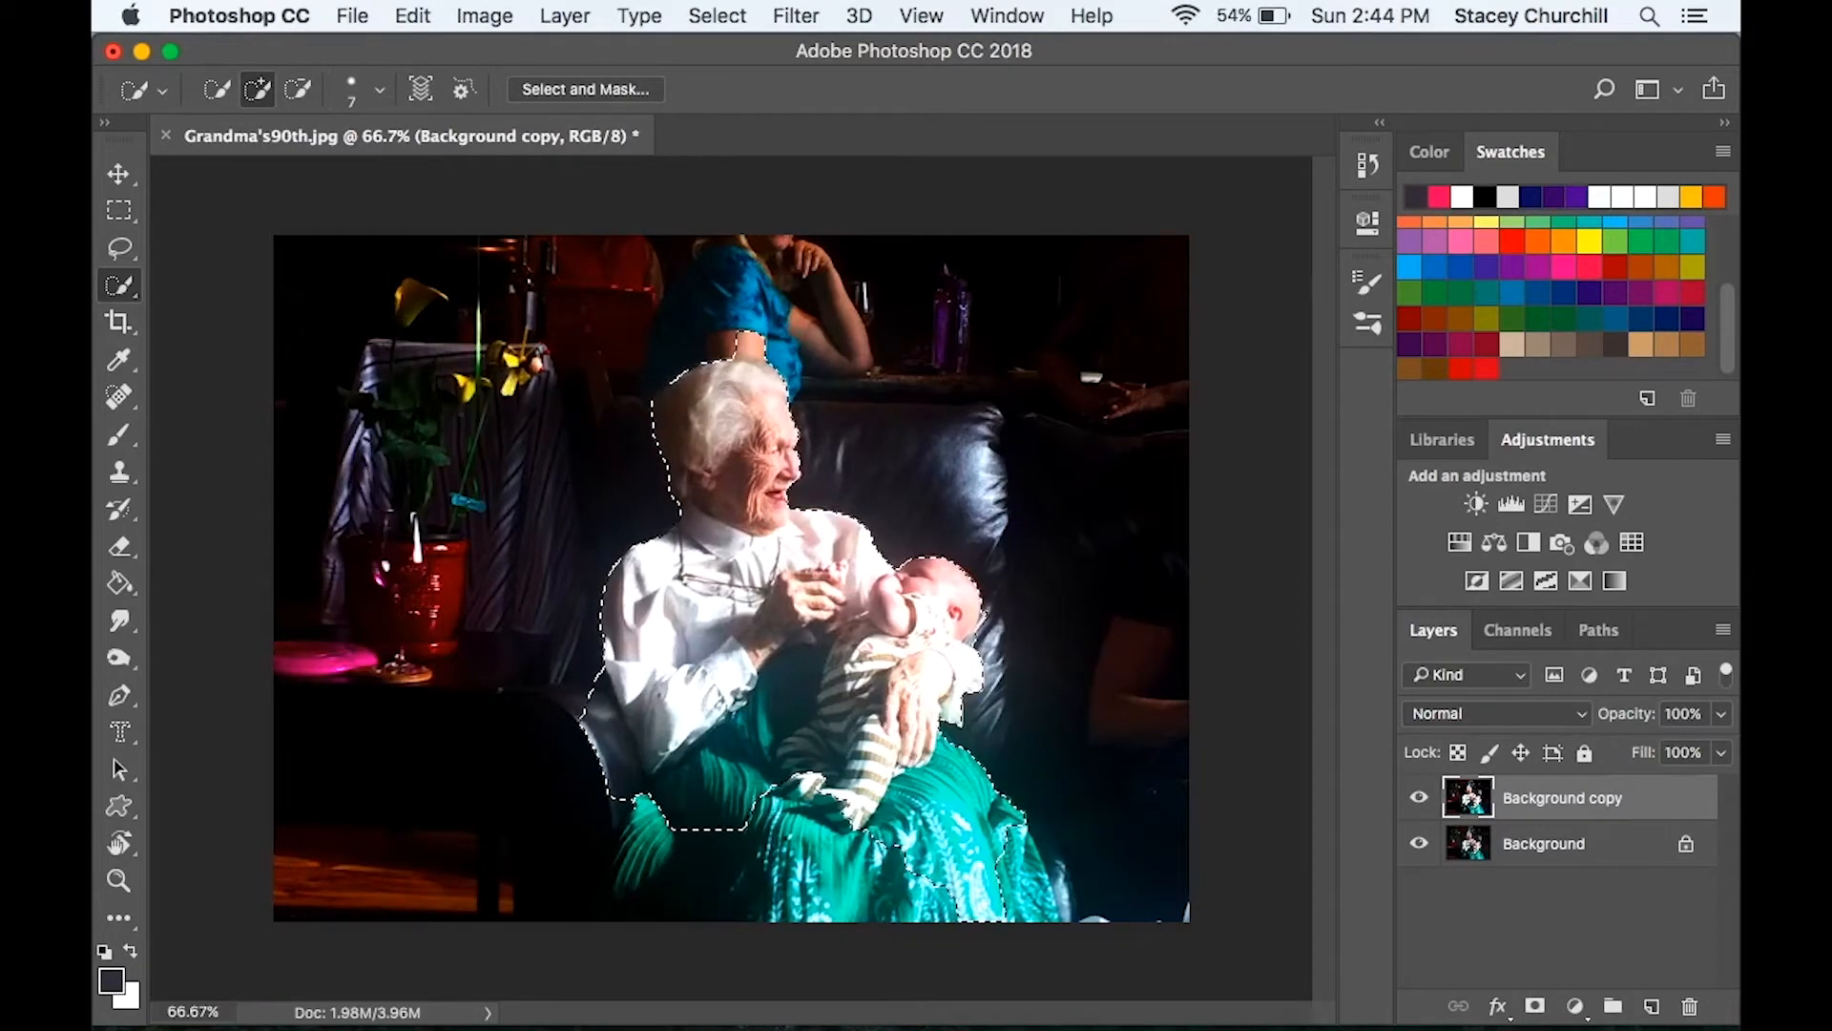
Step: Refine the selection by subtracting the background arm above the woman's head and the couch edge, and adding the lower skirt
key("alt")
key("alt")
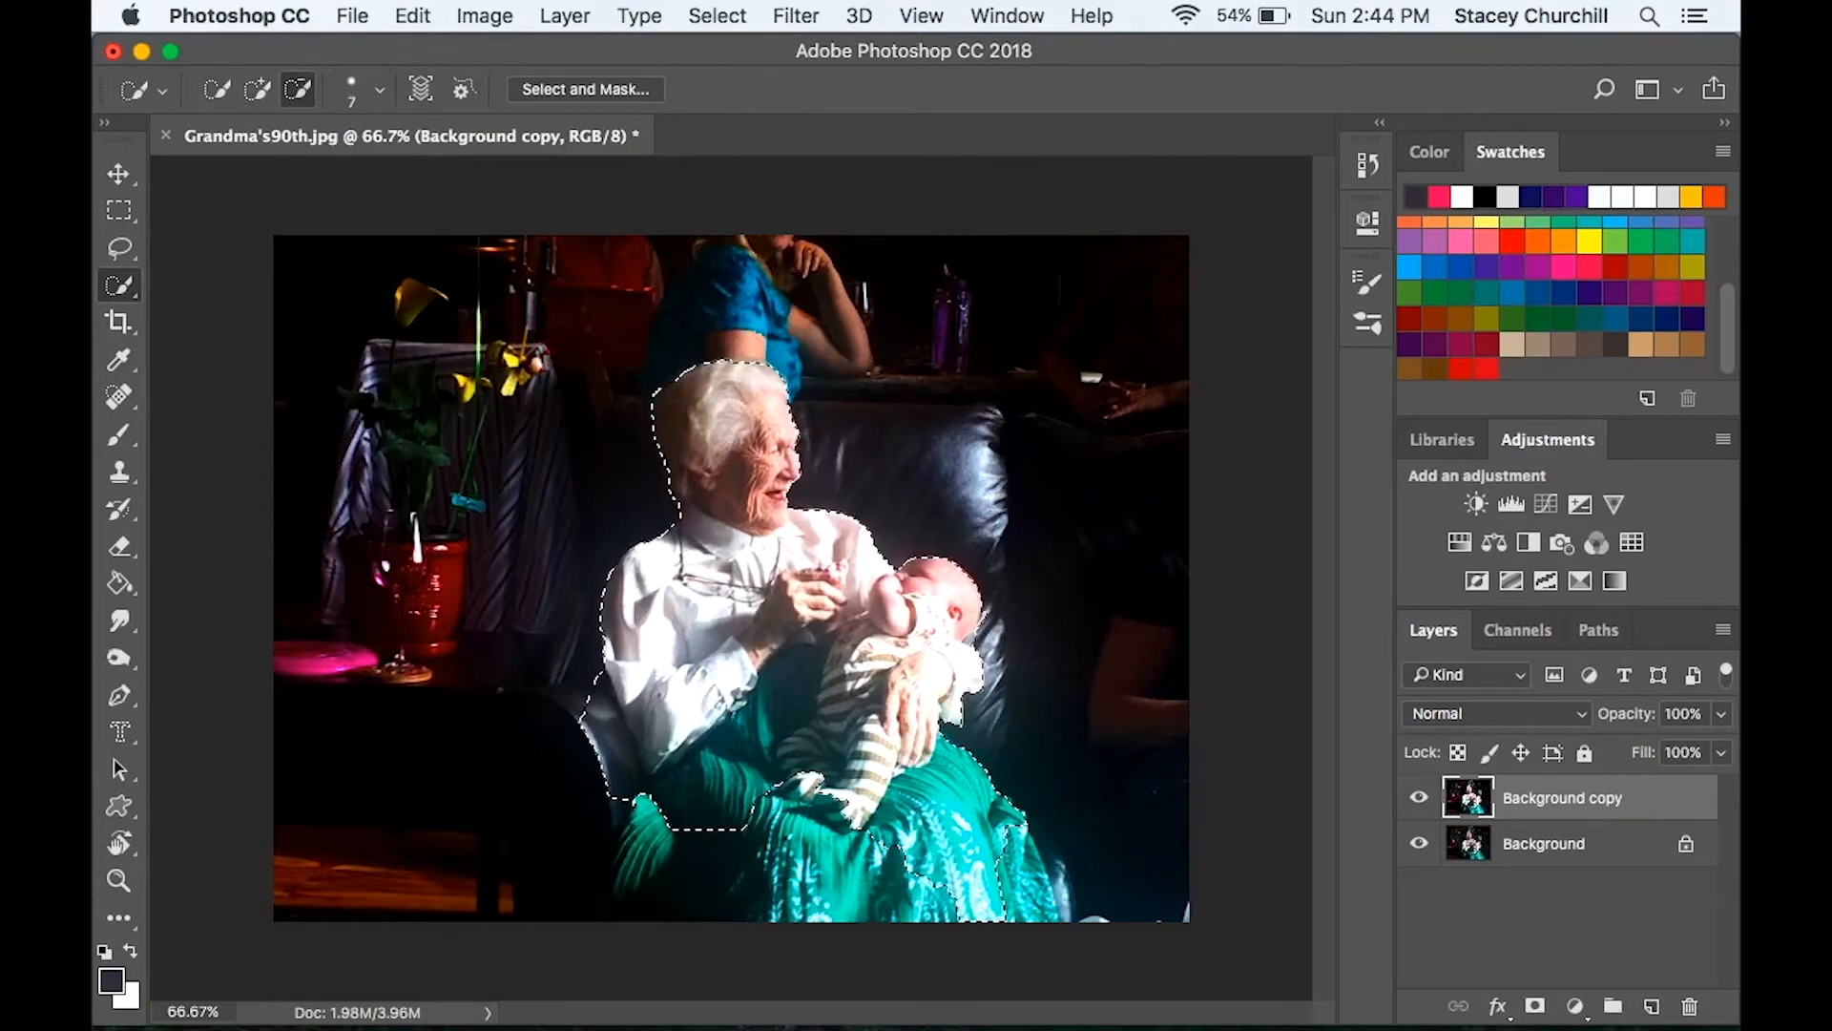
key("alt")
mouse_move(711, 811)
left_mouse_down()
mouse_move(783, 868)
mouse_move(887, 883)
left_mouse_up()
key("alt")
left_click_drag(606, 730, 630, 784)
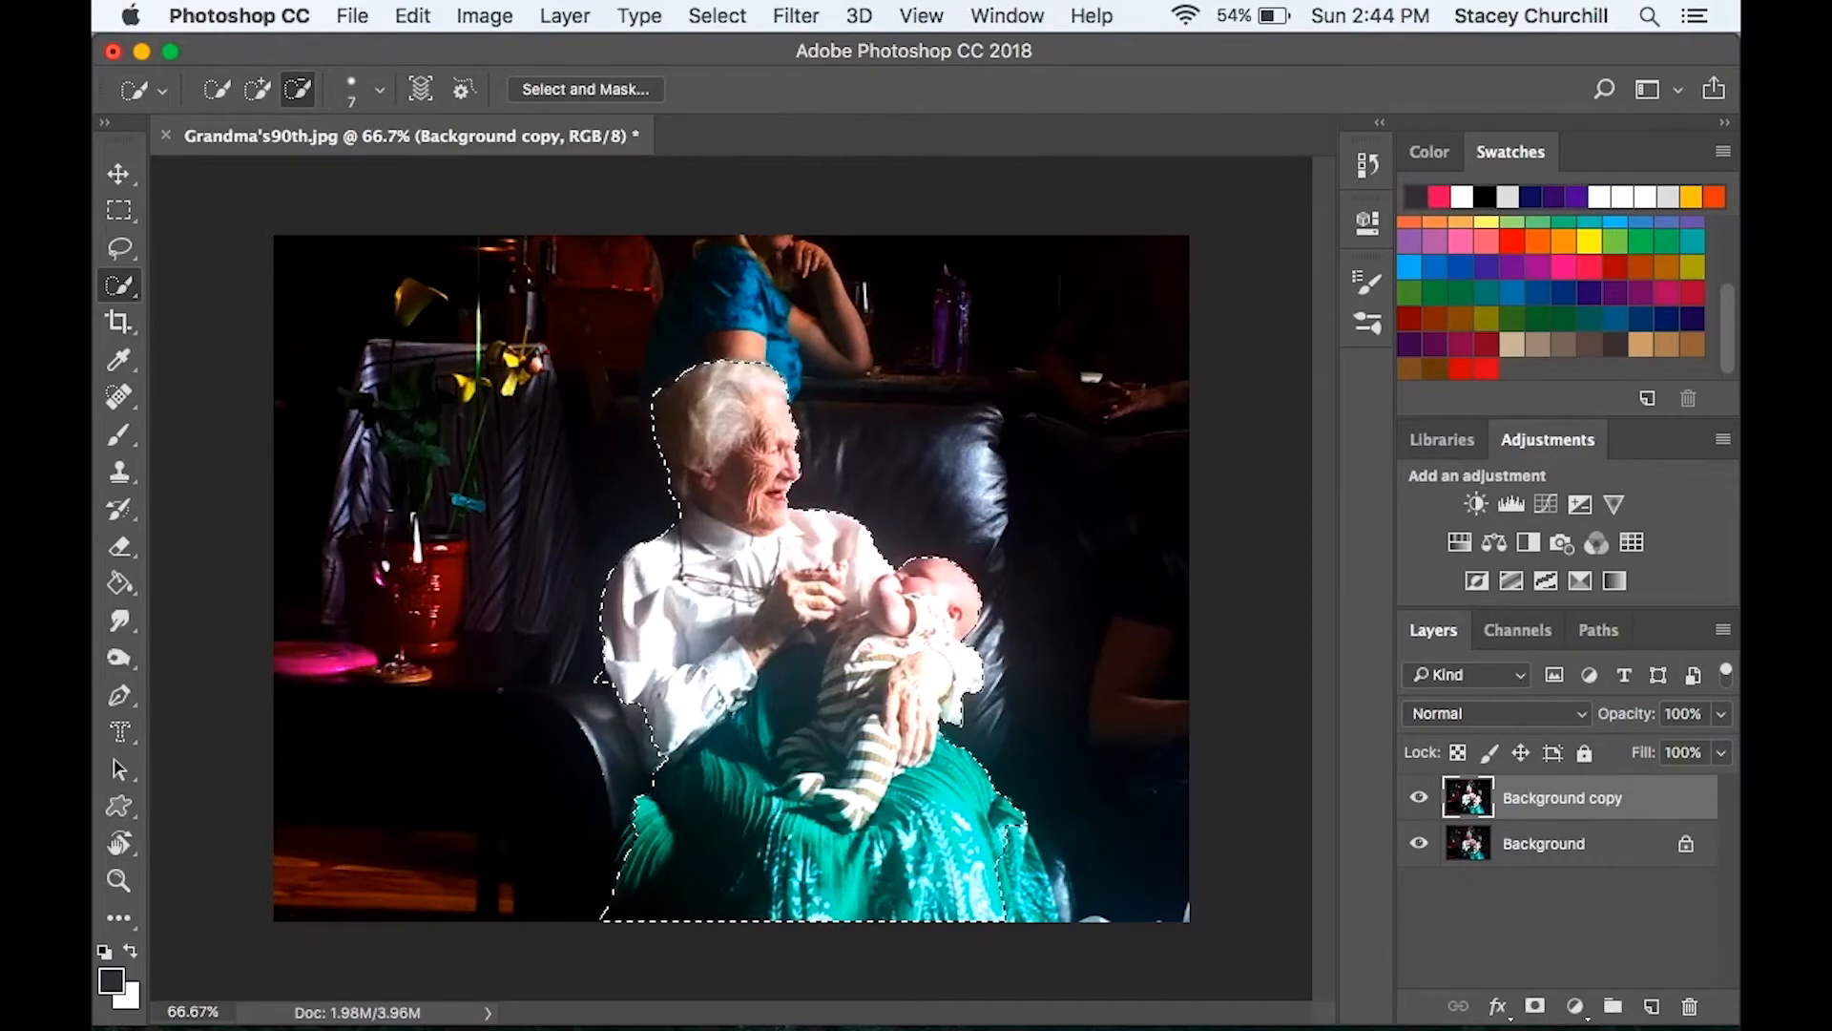
left_click(601, 683, "alt")
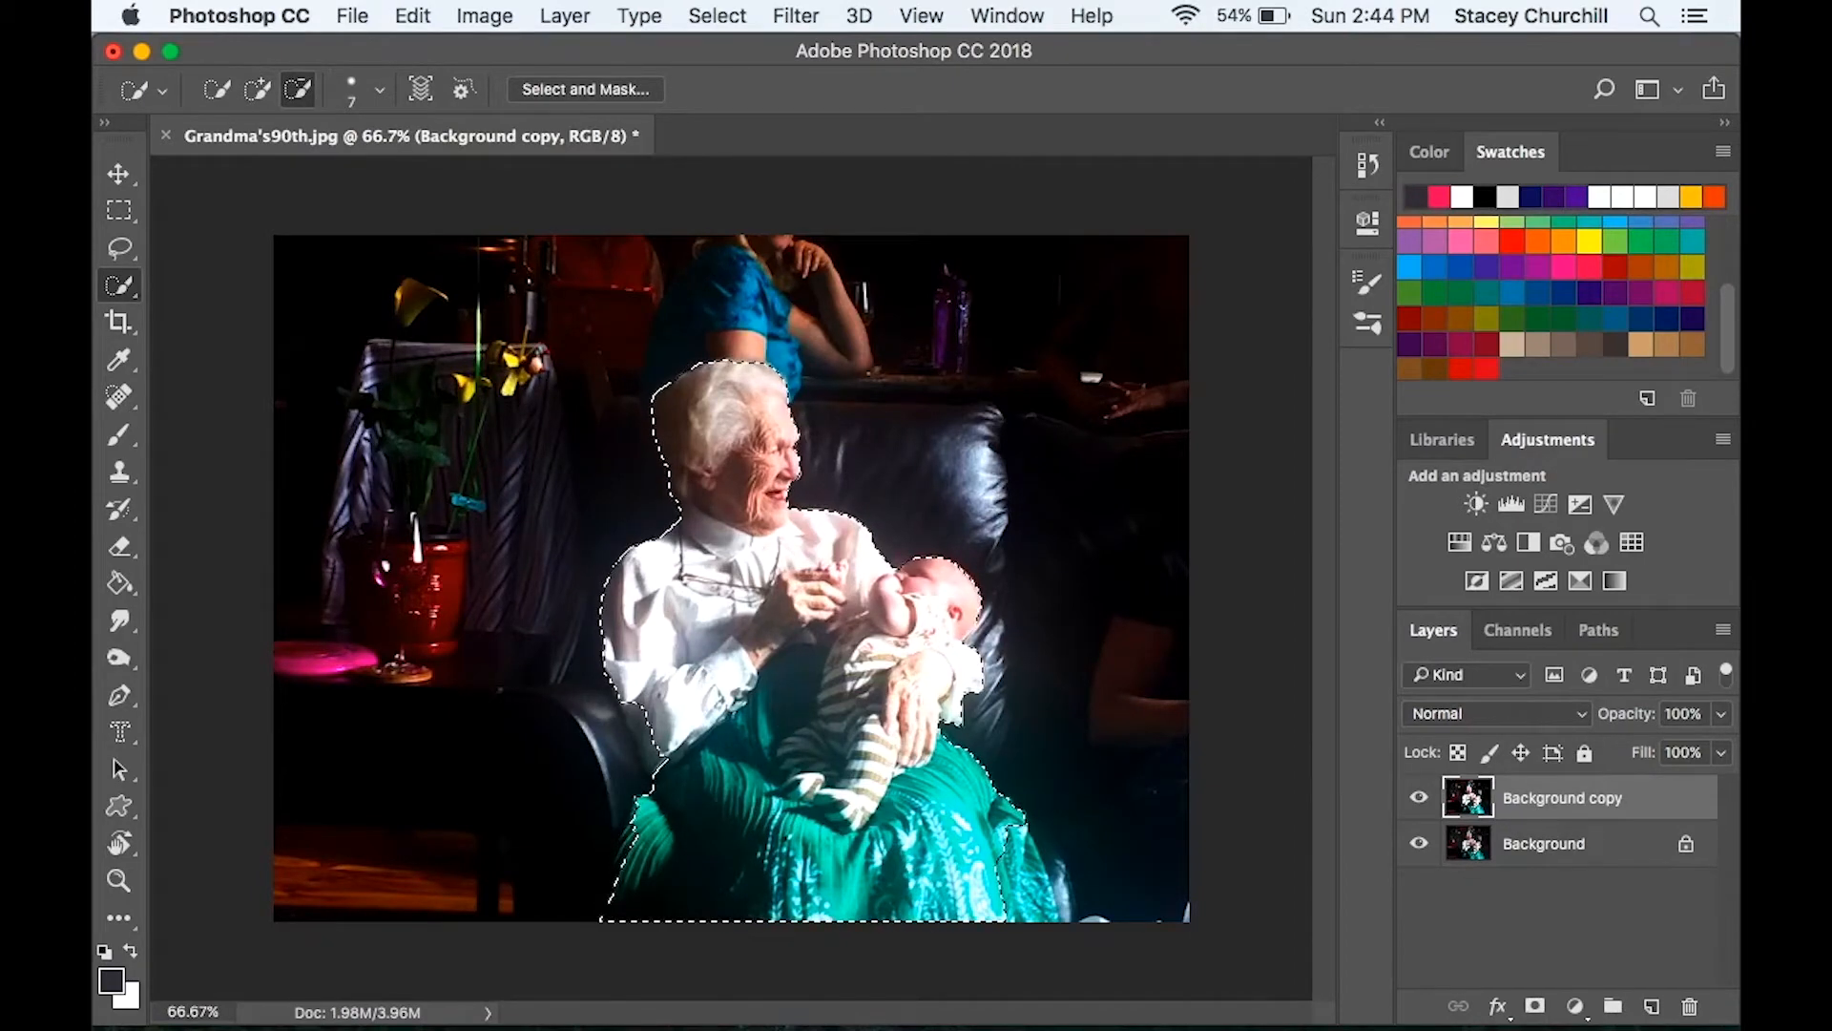
left_click_drag(654, 731, 649, 782)
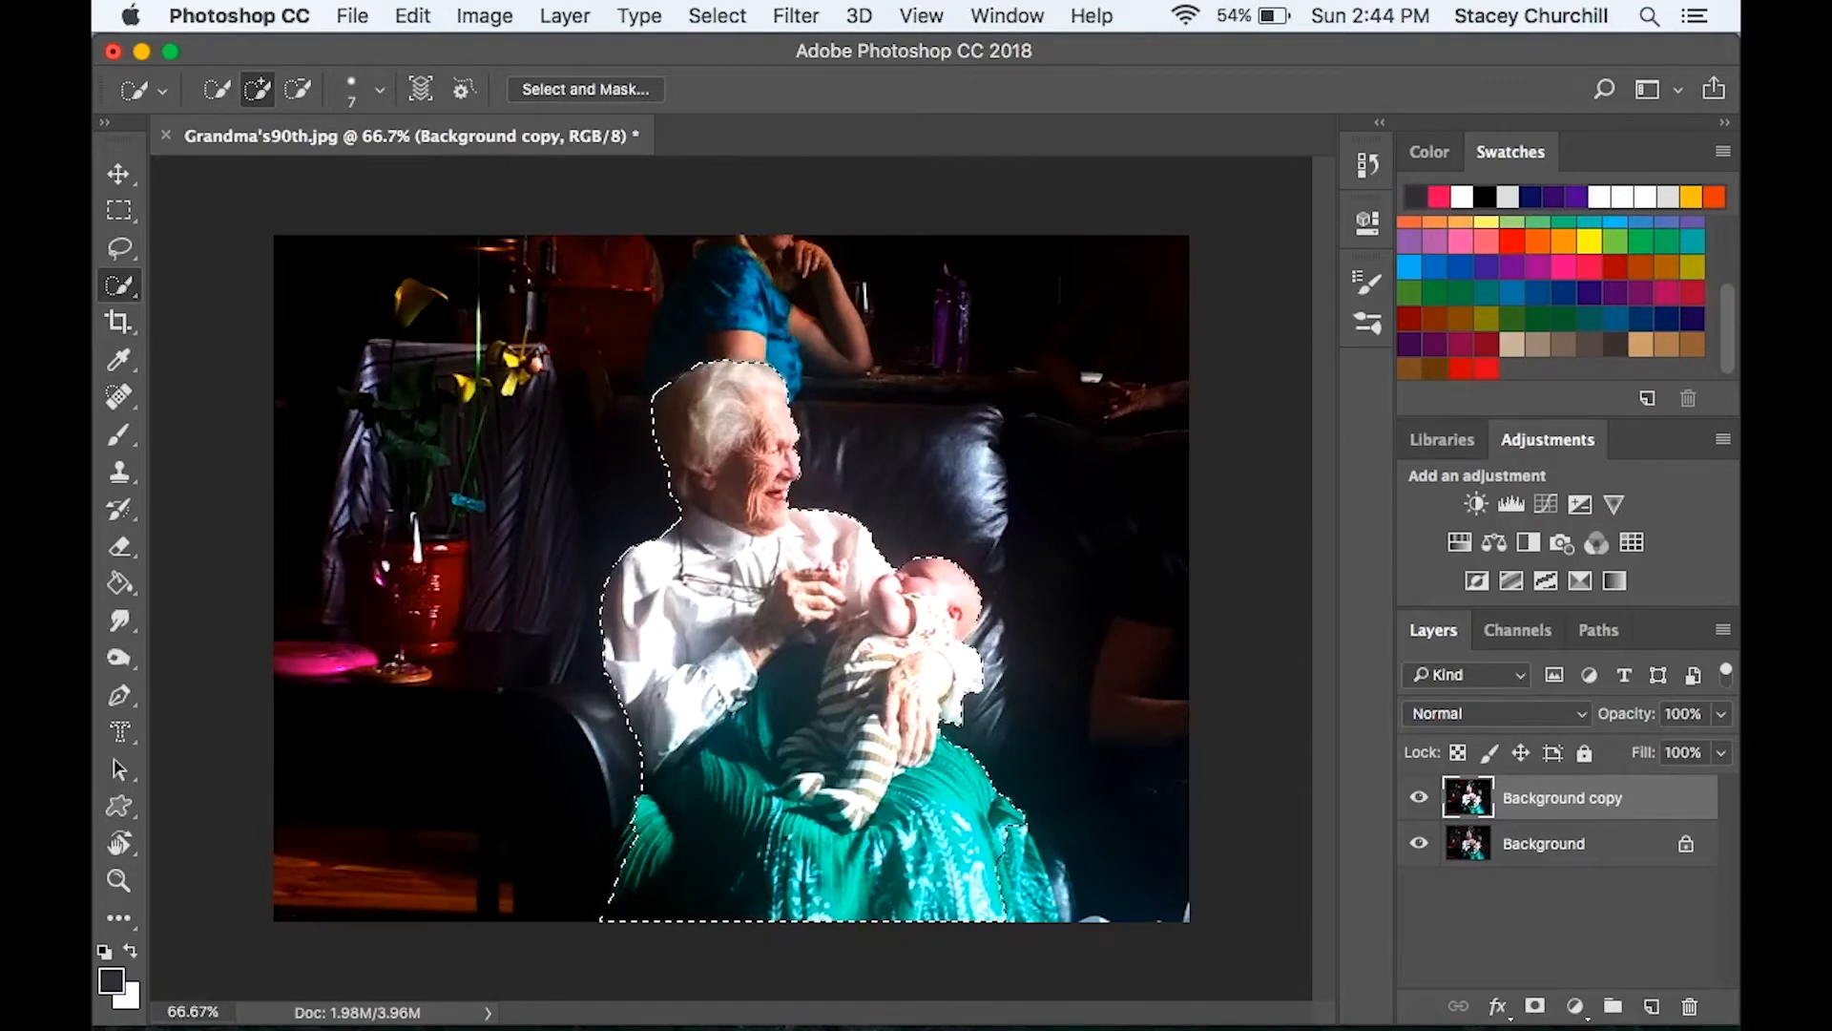
Step: Open the selection in Select and Mask, check it in Black & White view and return to Overlay view
left_click(625, 91)
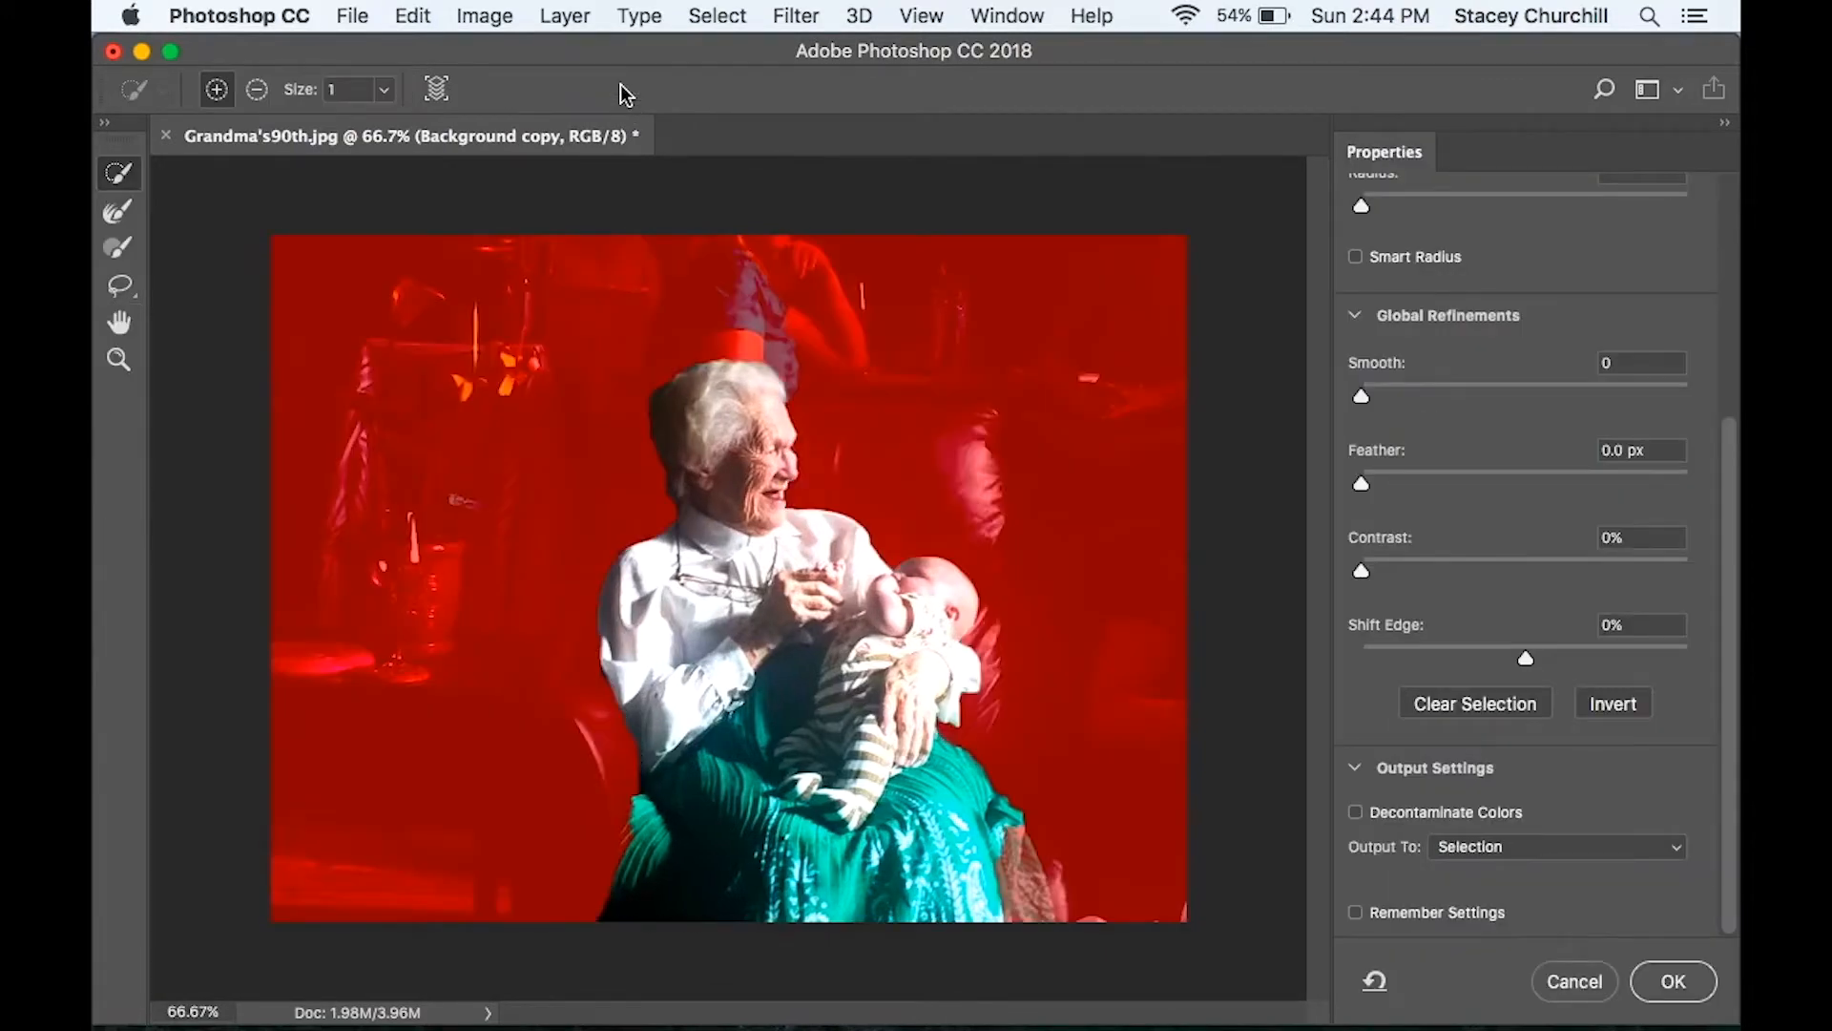
scroll(1595, 259, "up", 5)
left_click(1480, 273)
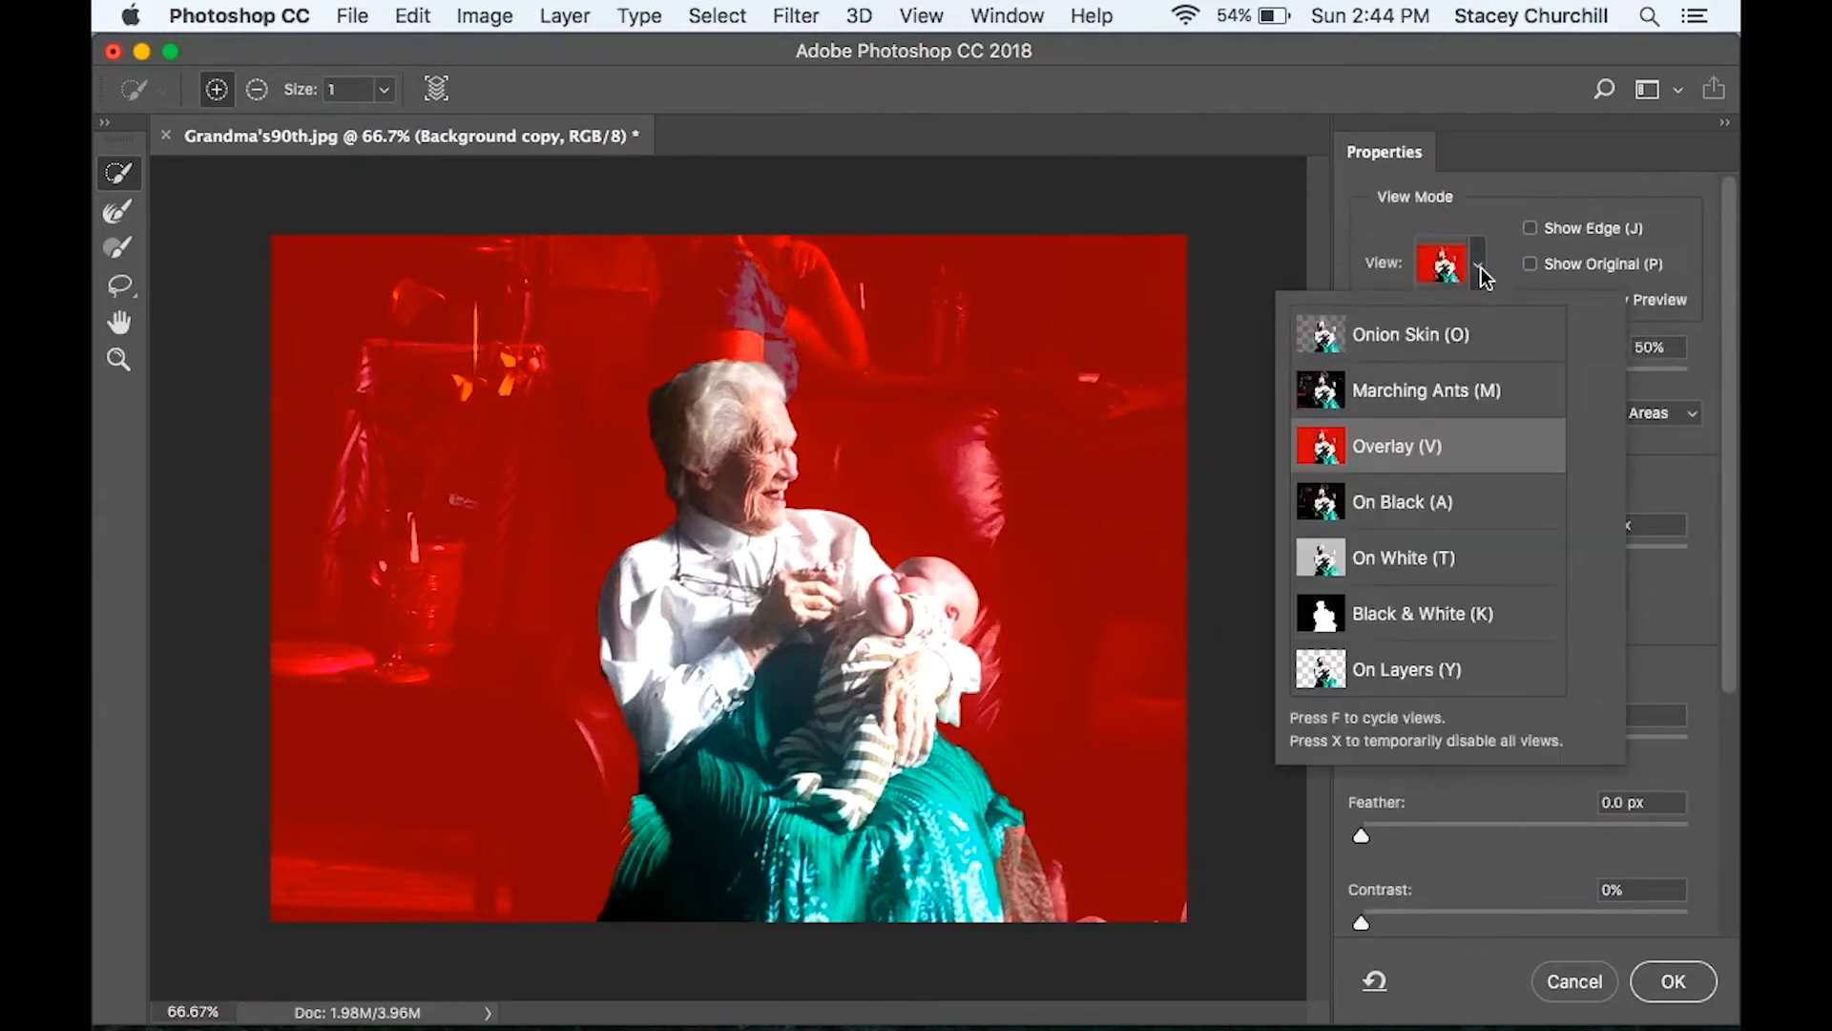
left_click(1415, 613)
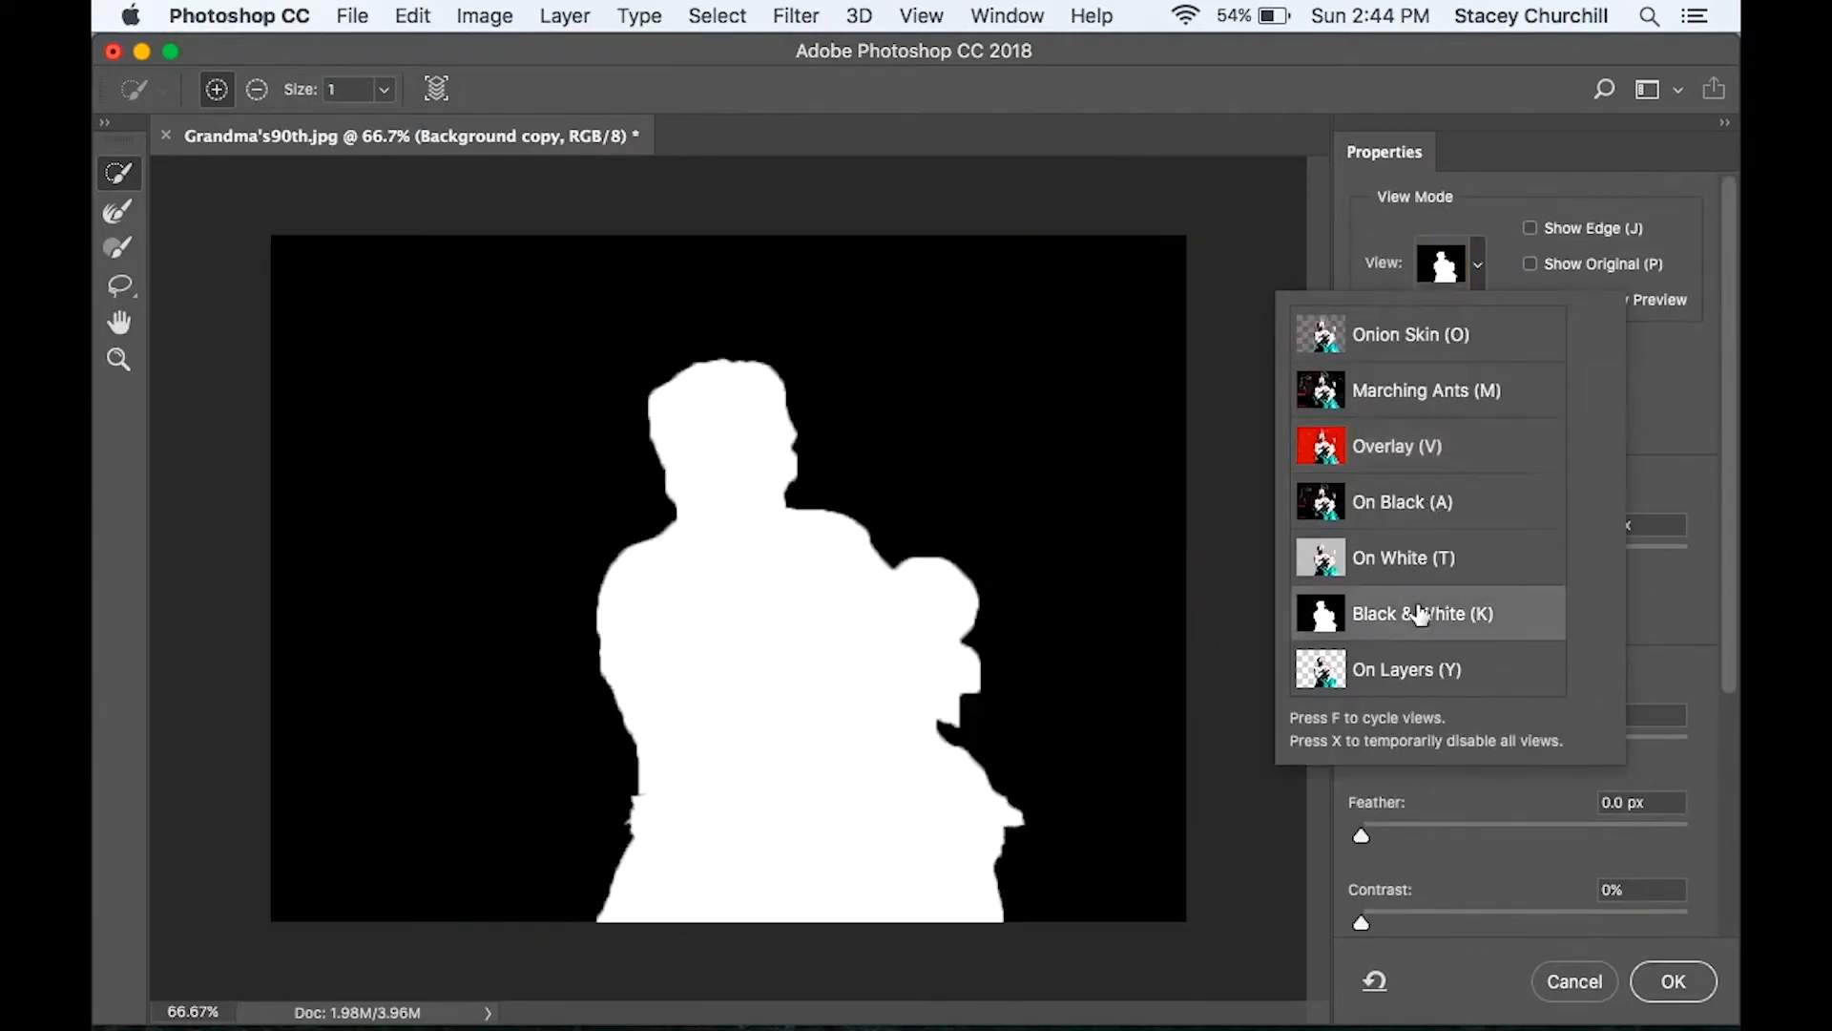
left_click(1391, 456)
left_click(1658, 466)
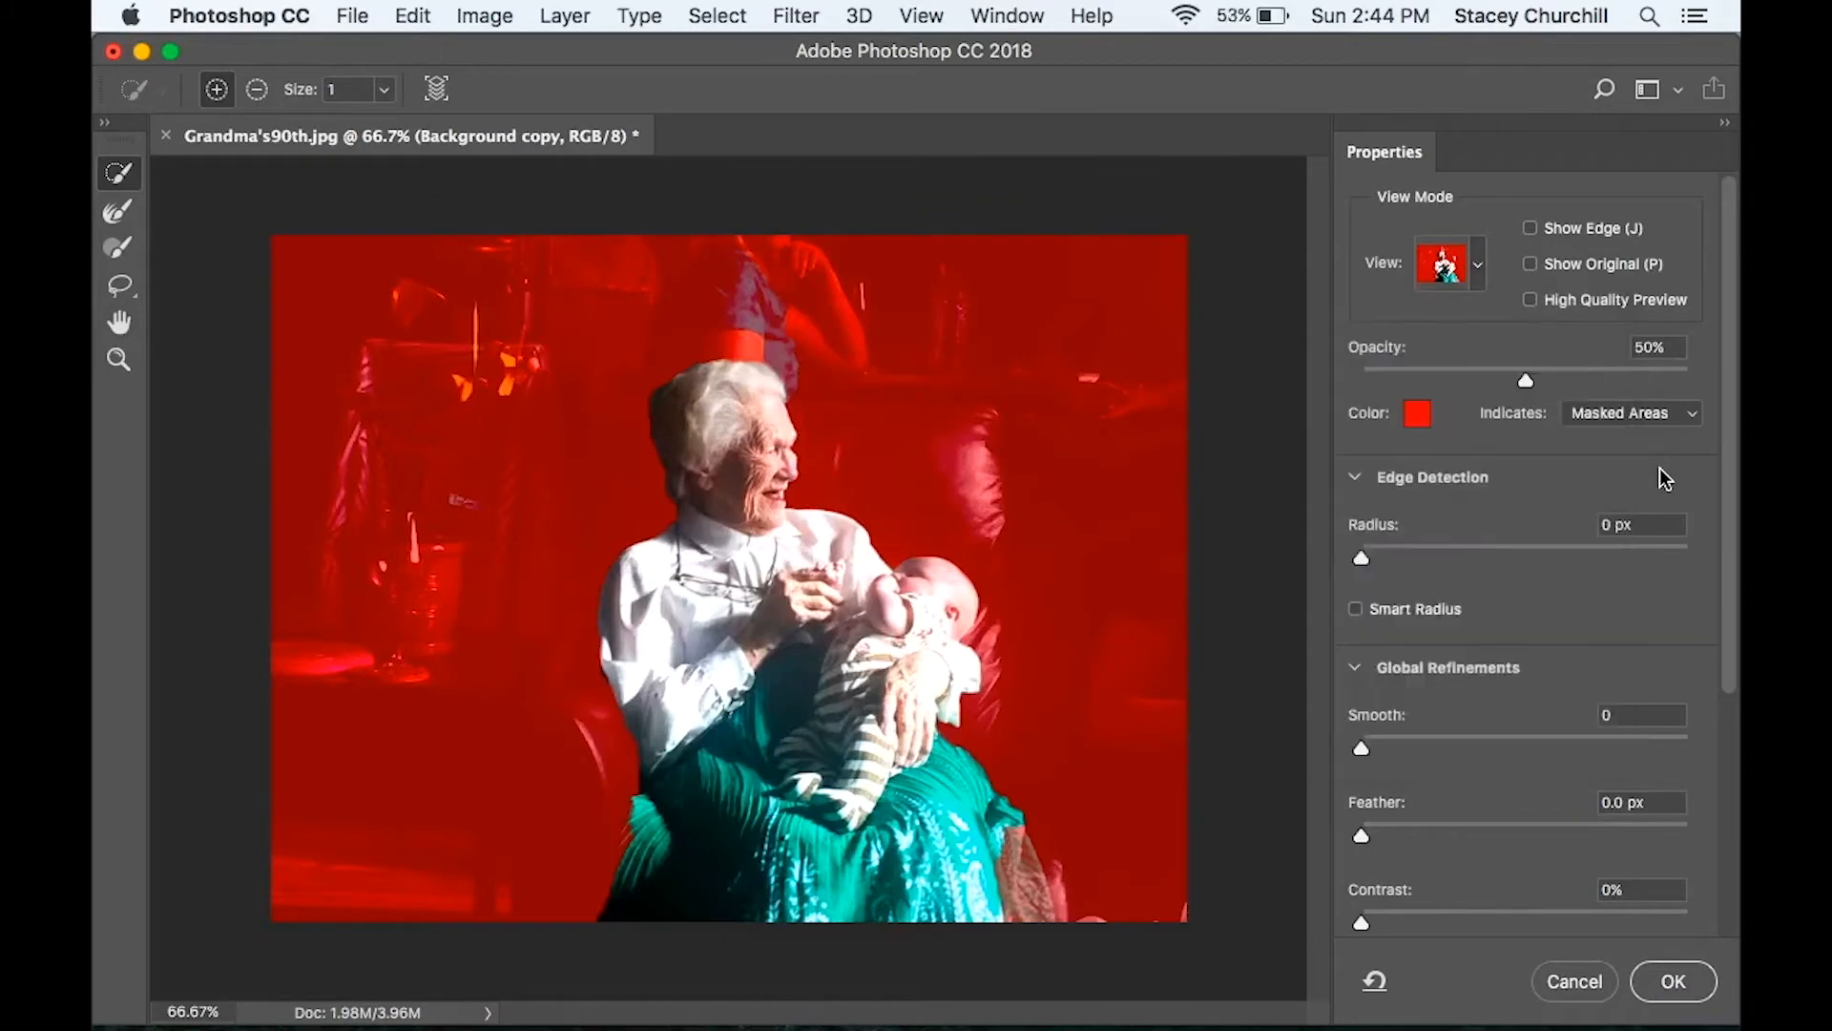
Step: Refine the edge with Smart Radius at 2 px and Decontaminate Colors, and output to a New Layer with Layer Mask
left_click(1355, 609)
left_click_drag(1364, 559, 1395, 558)
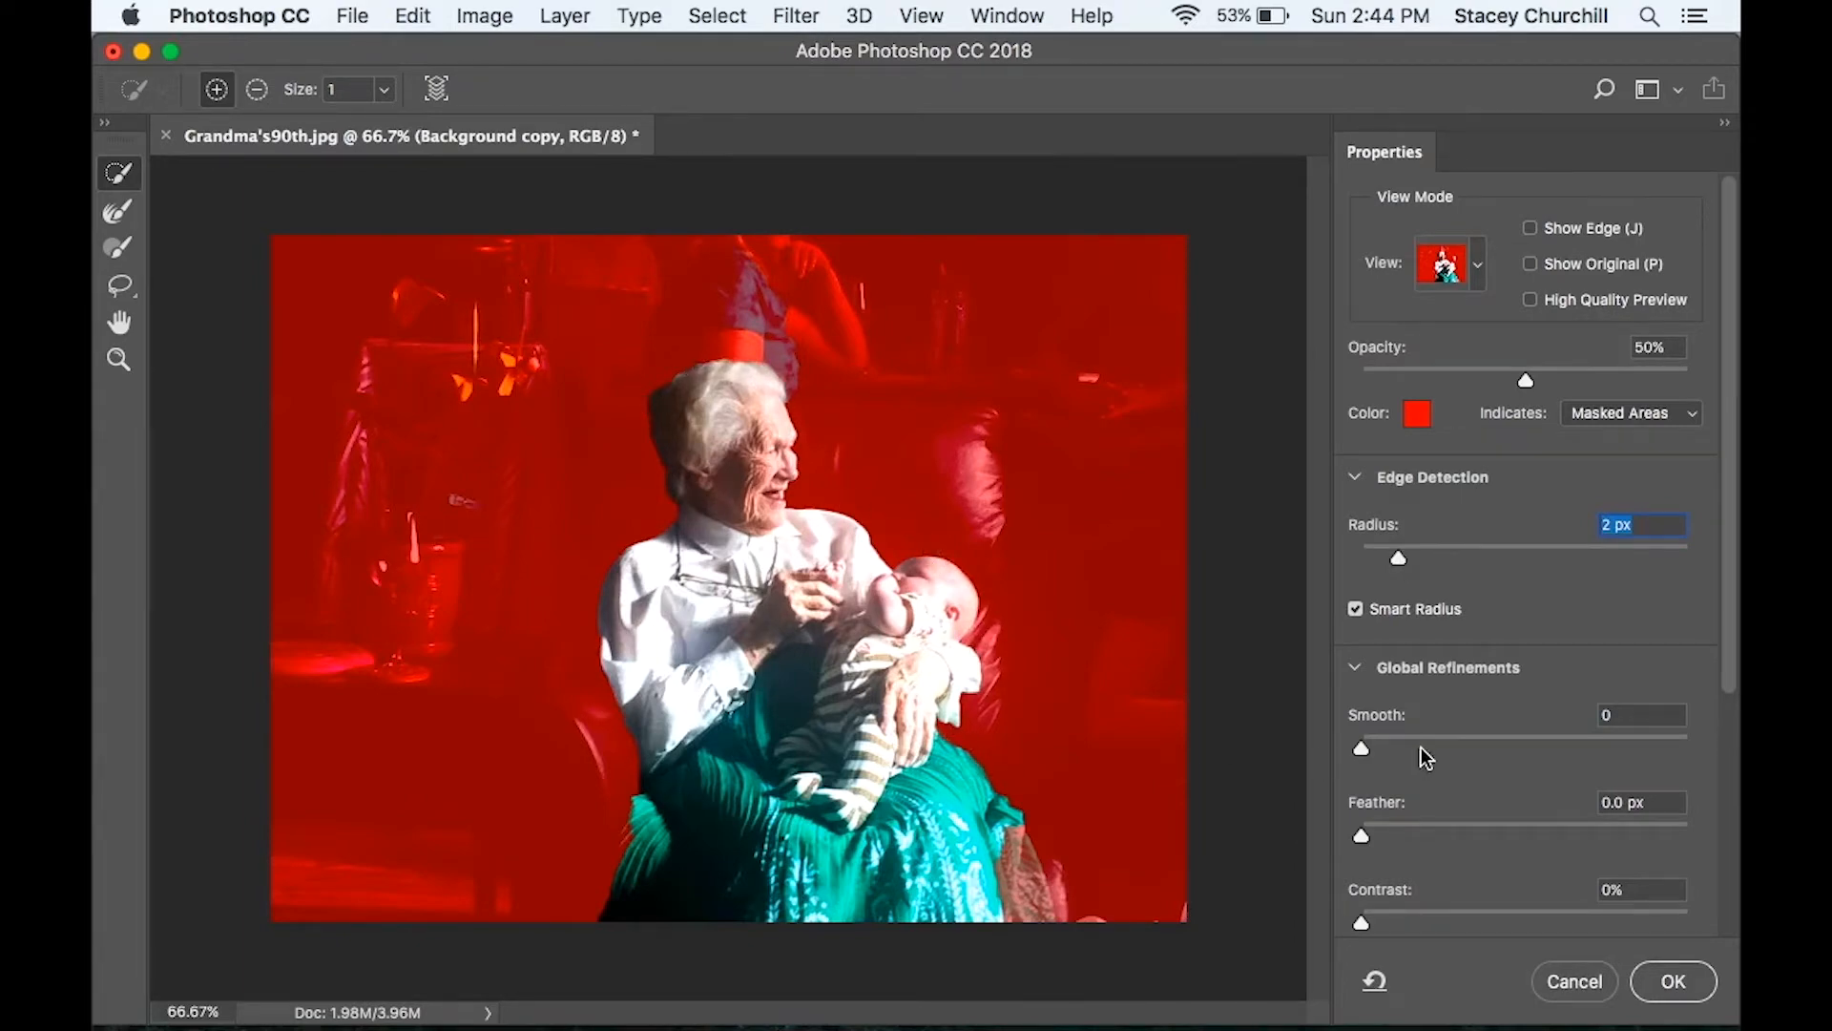
scroll(1425, 755, "down", 5)
left_click(1355, 813)
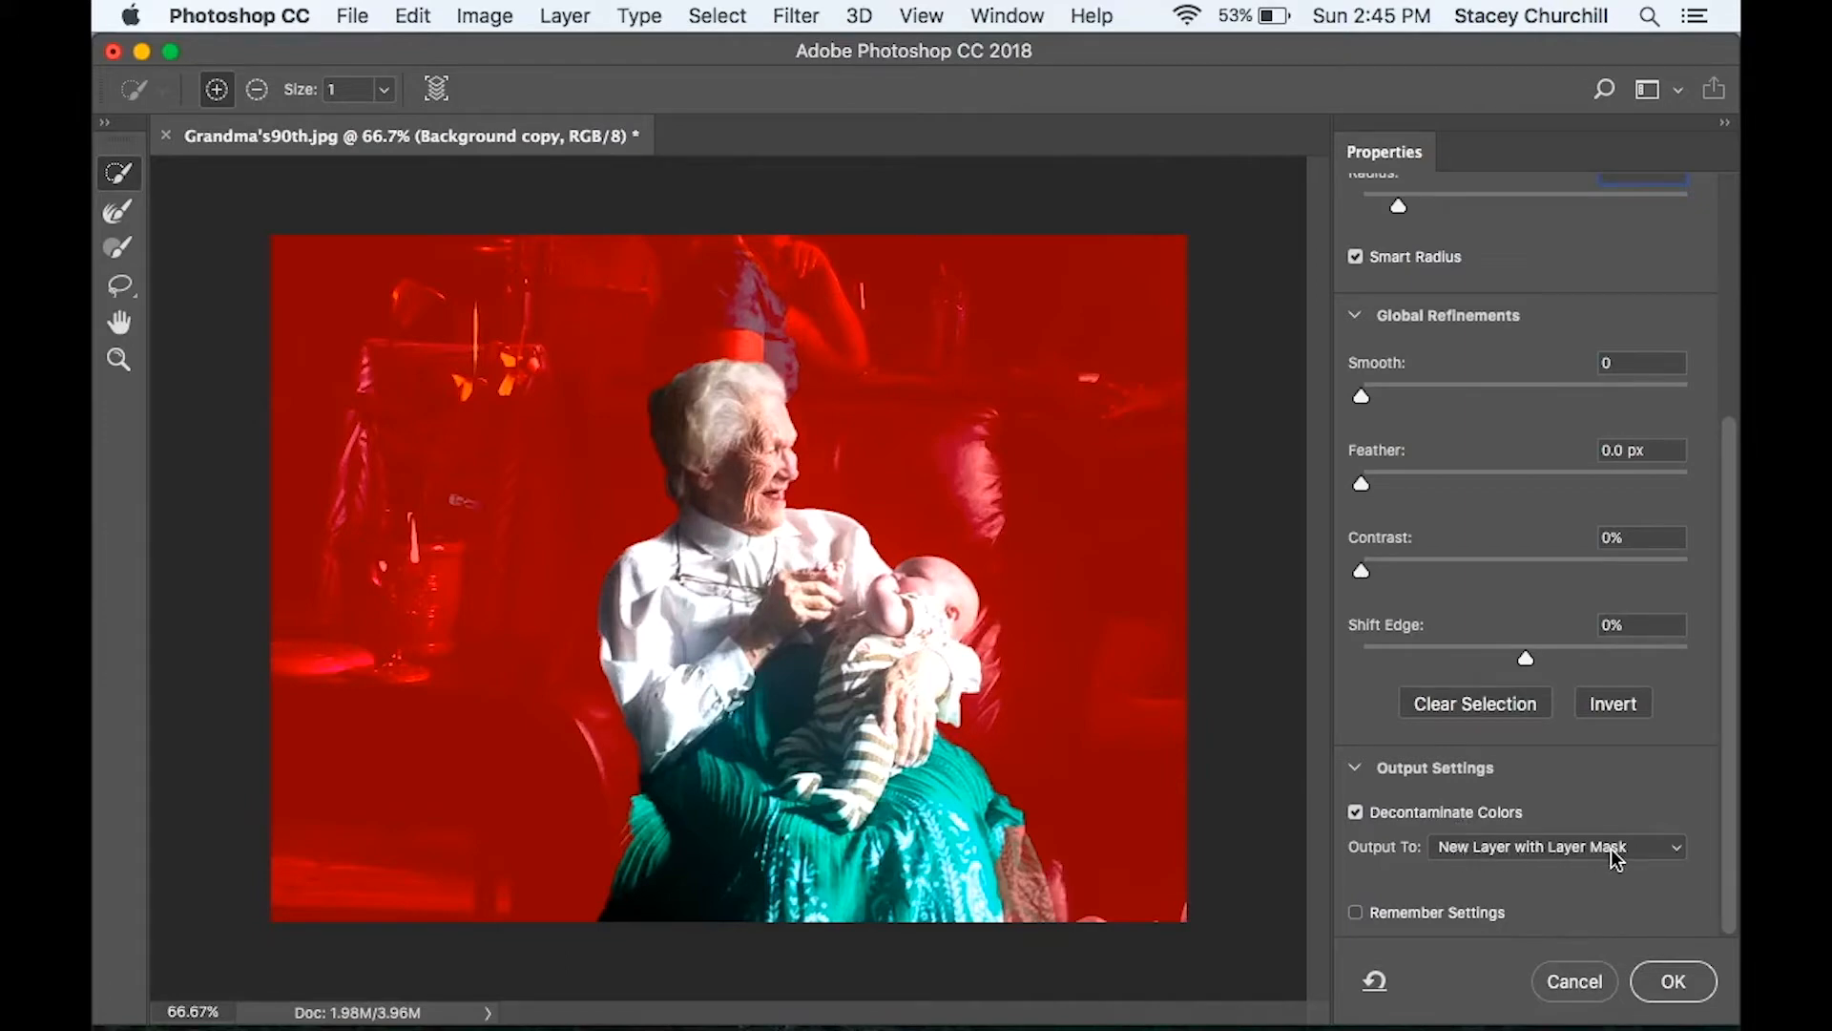
left_click(1672, 981)
Step: Rename the masked layer "portrait mask" and the Background copy layer "portrait"
double_click(1611, 799)
type("portrait mask")
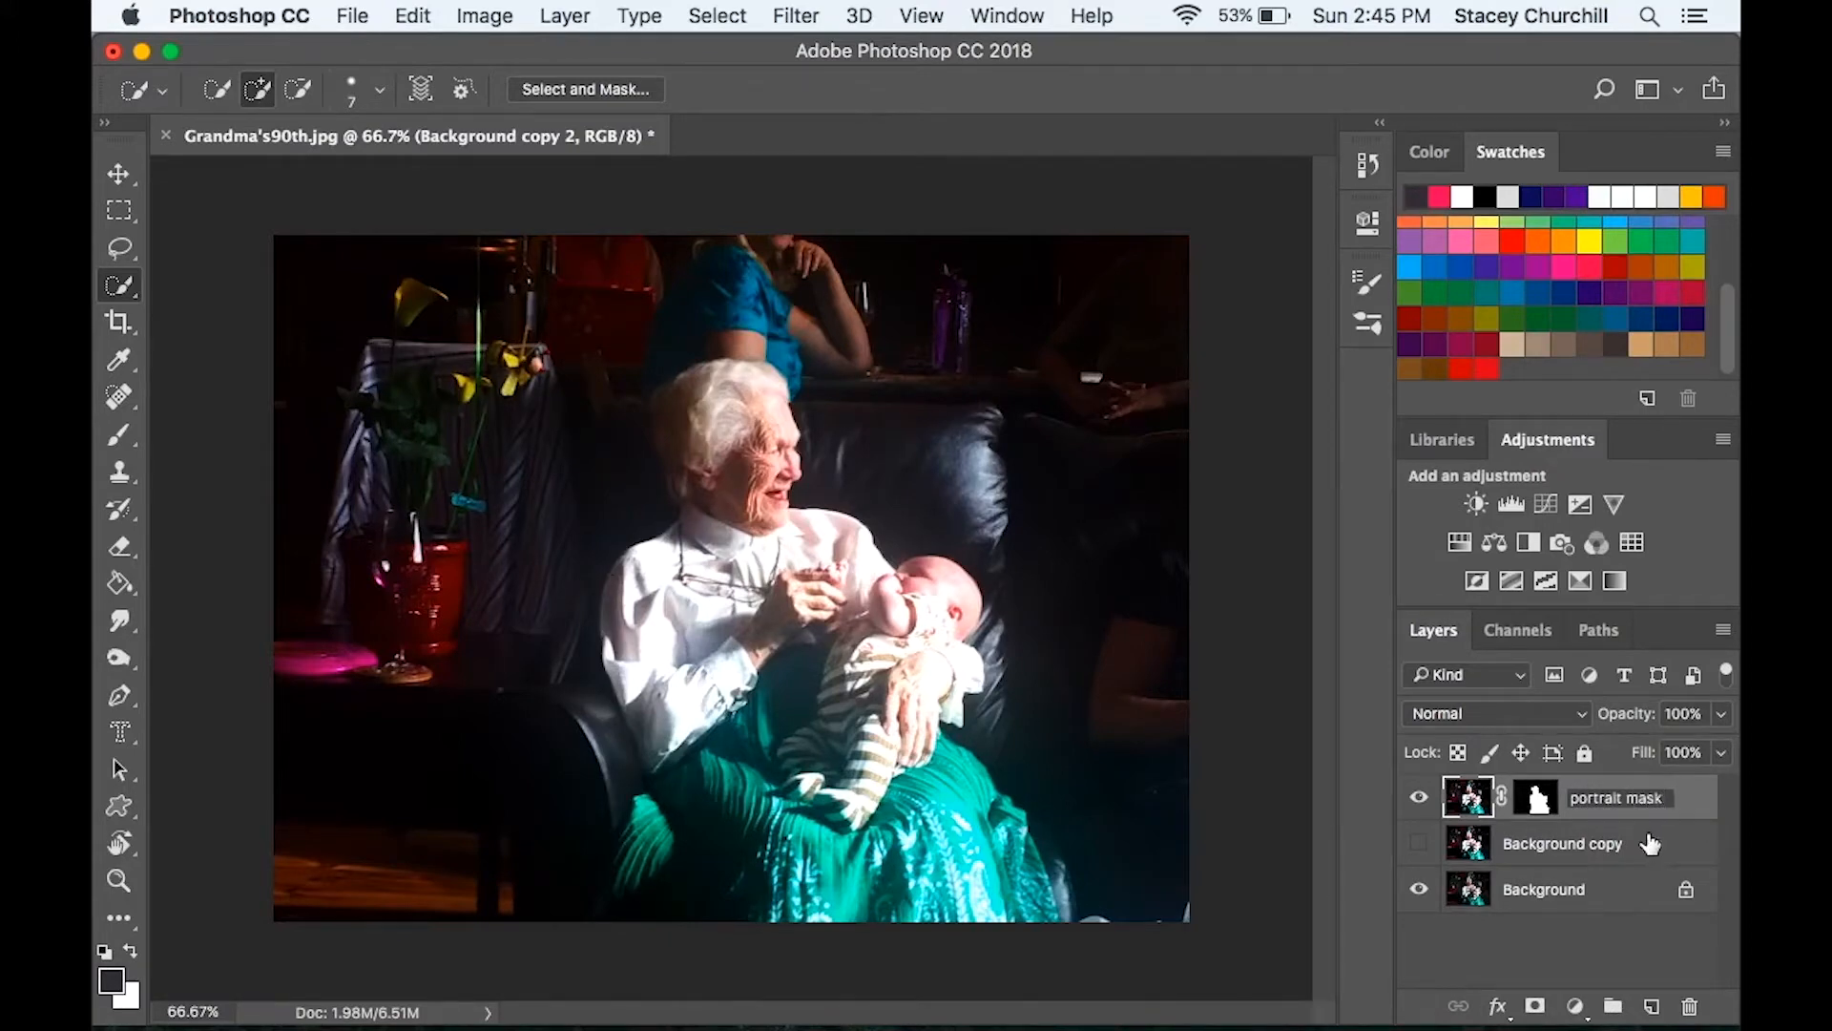
key("Return")
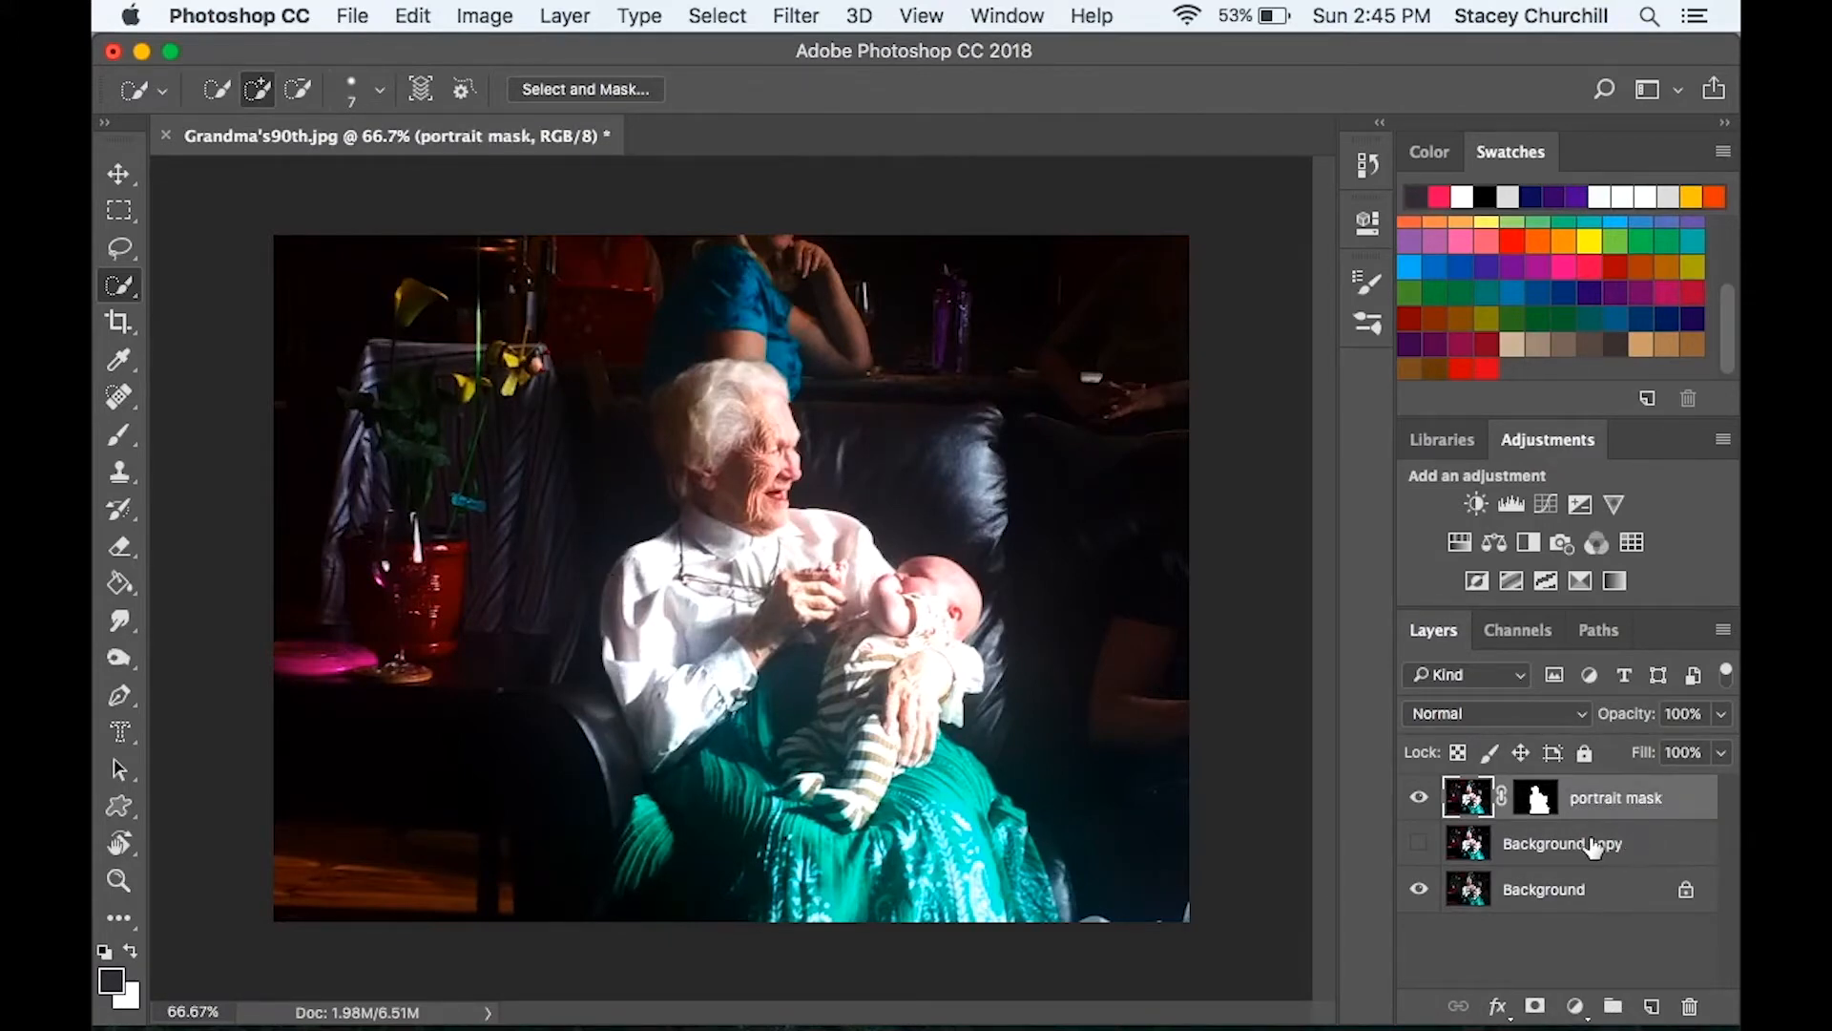
double_click(1613, 843)
type("portrait")
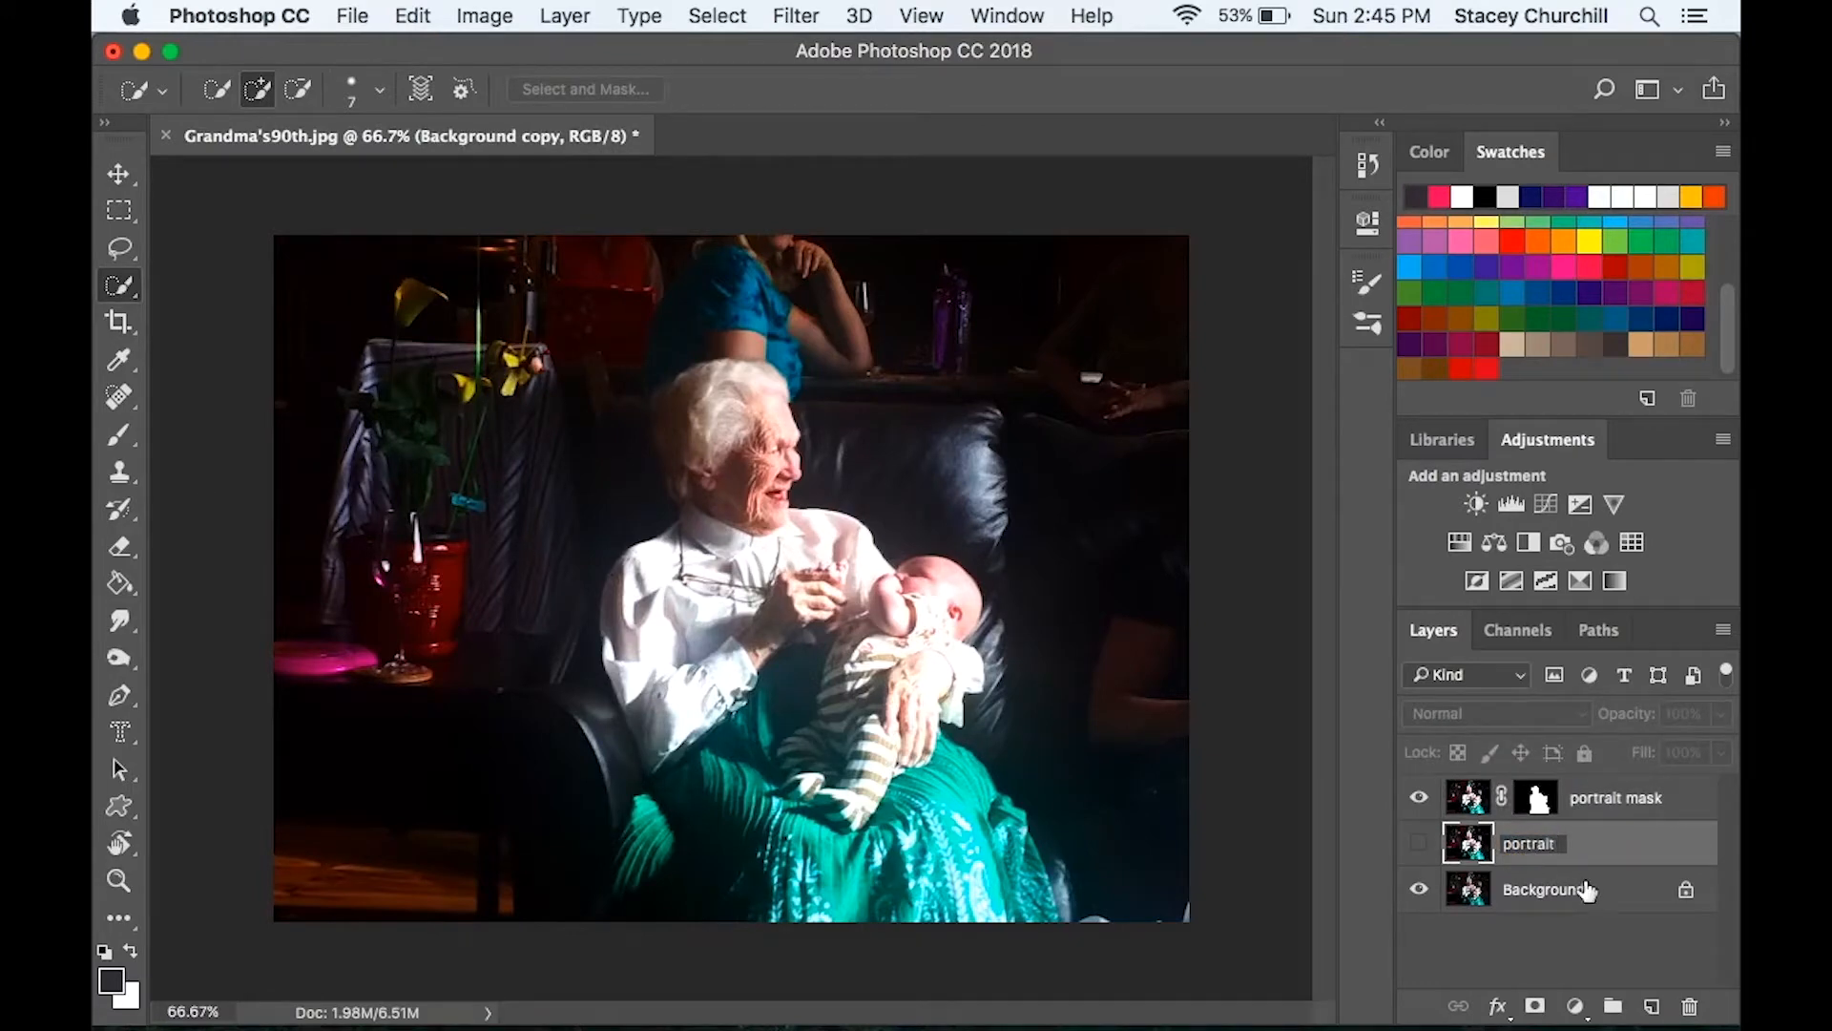
key("Return")
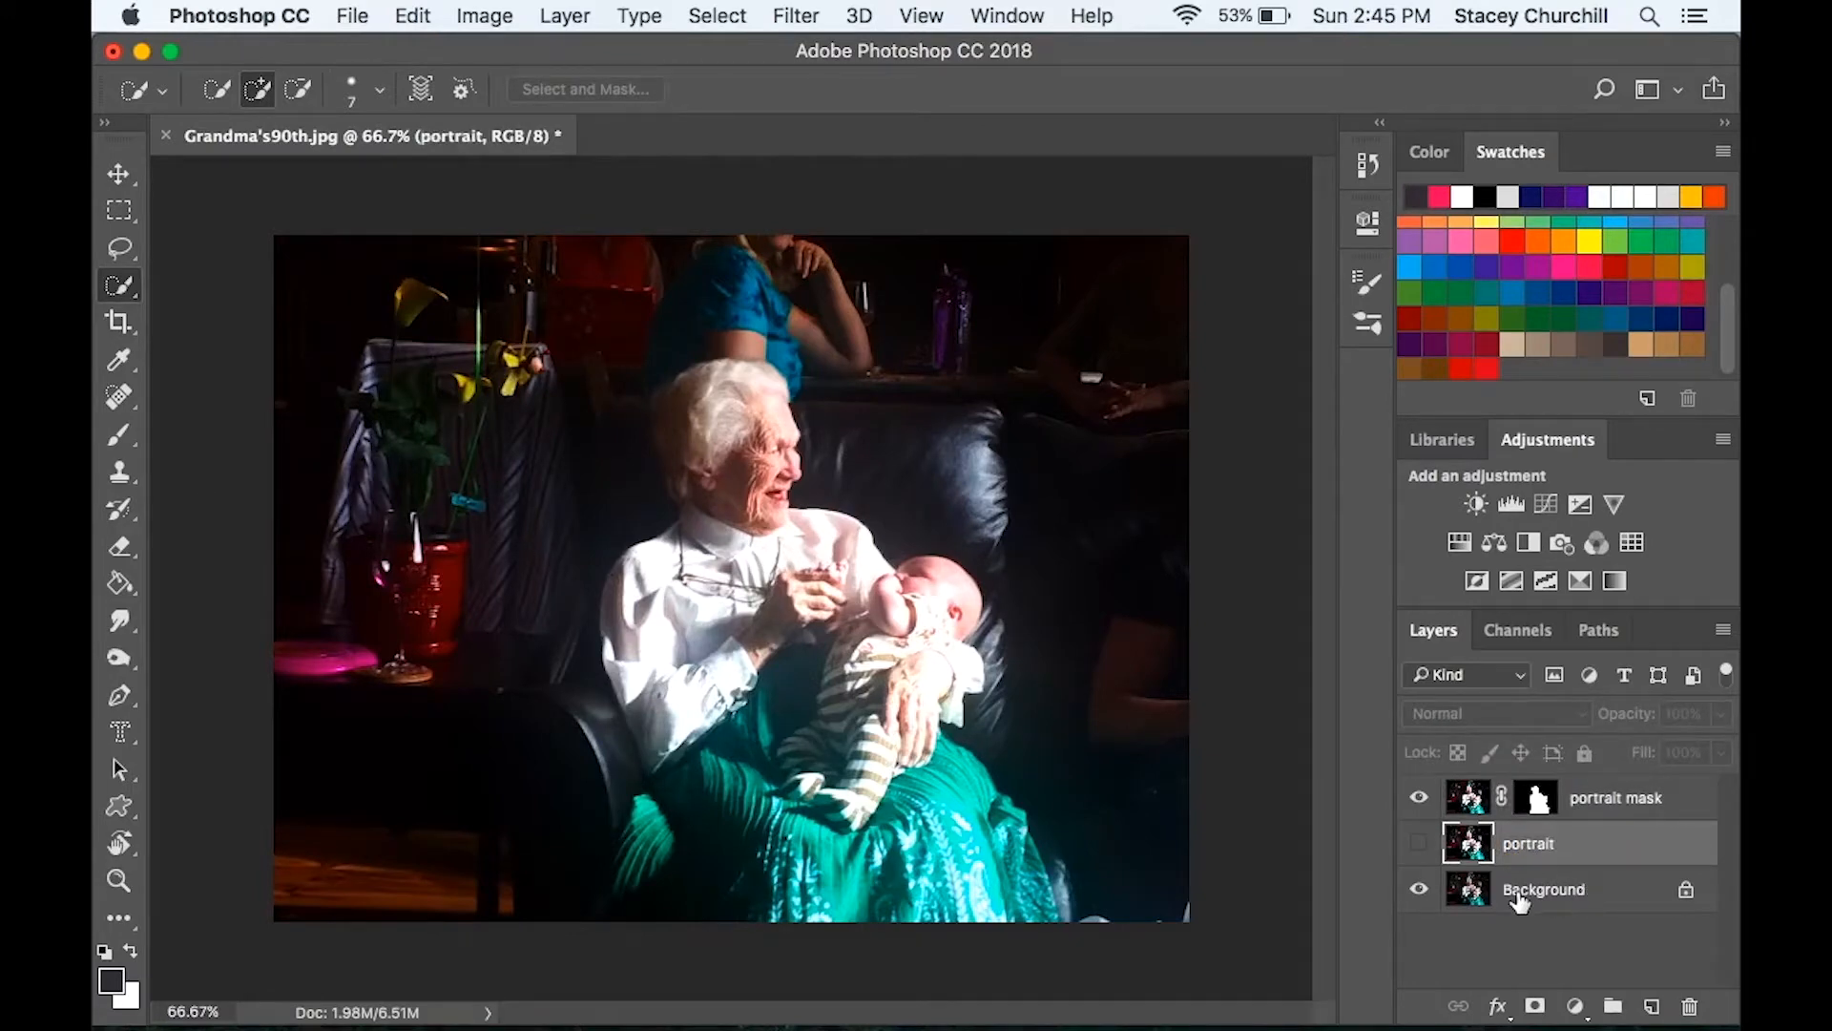
Step: Hide the Background layer and add a new layer named "background color" directly beneath the portrait mask layer
left_click(1418, 888)
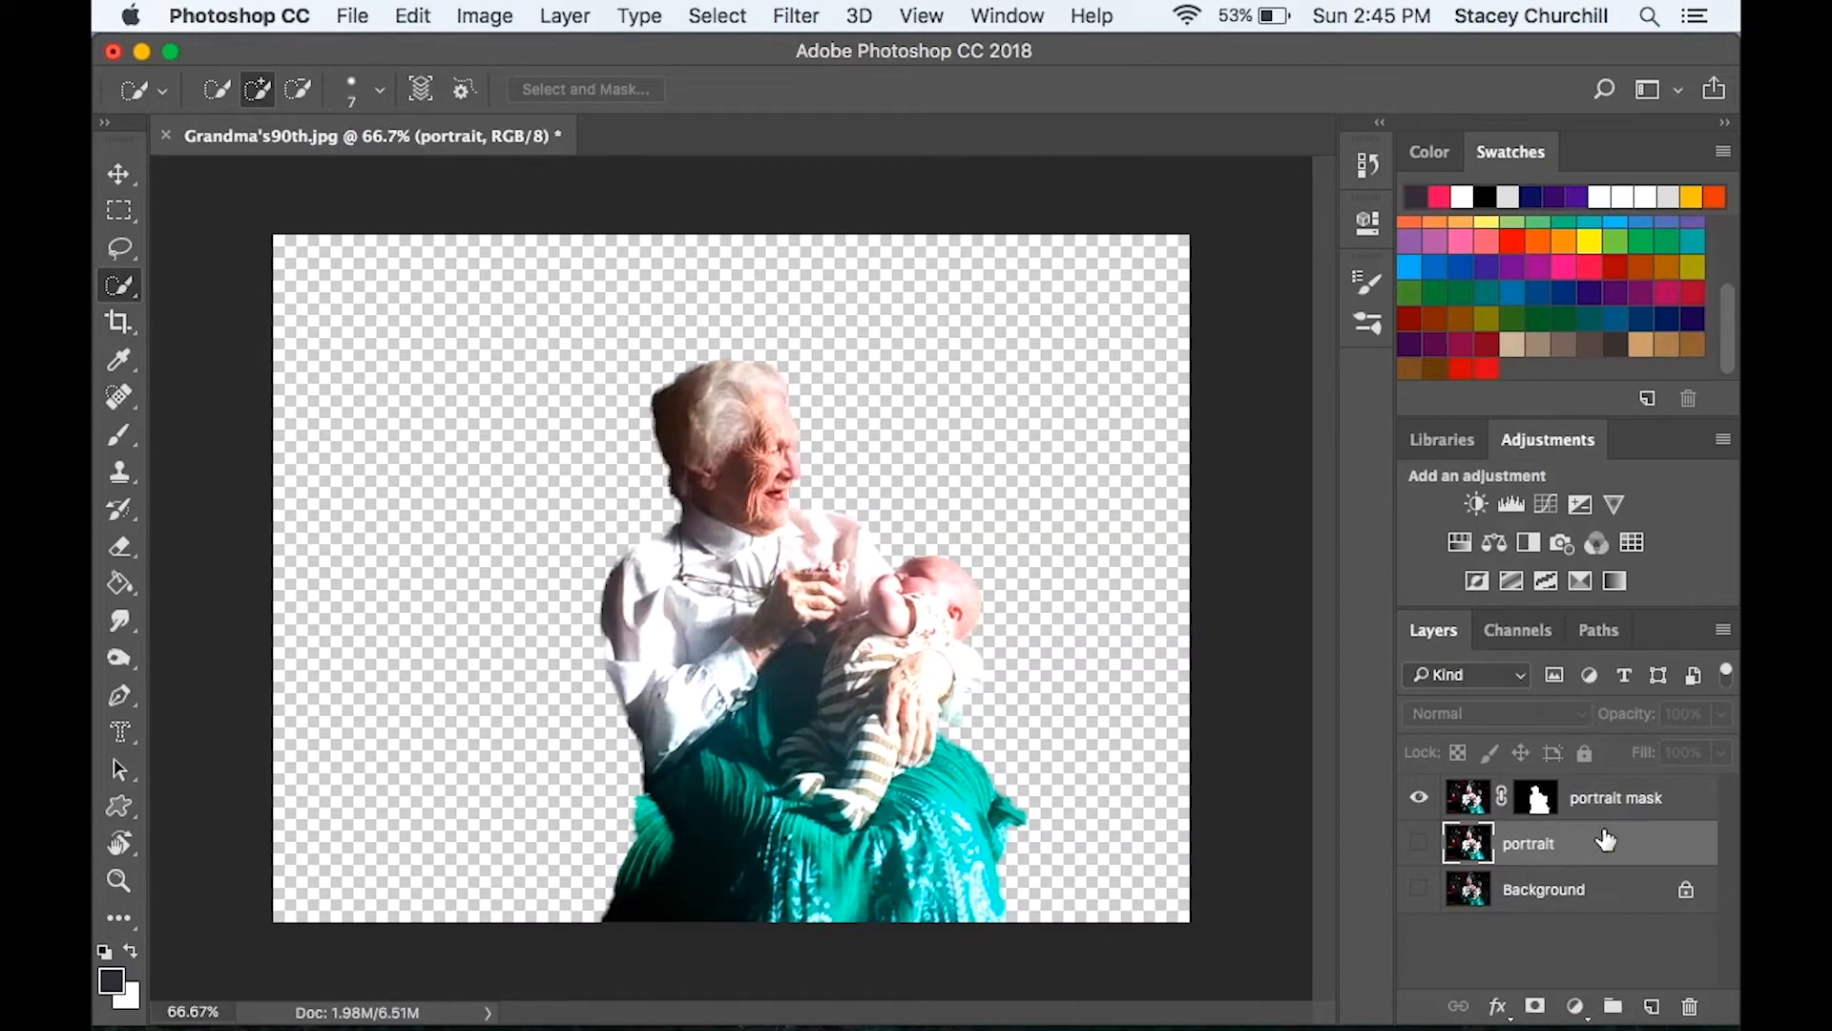
left_click(1650, 1006)
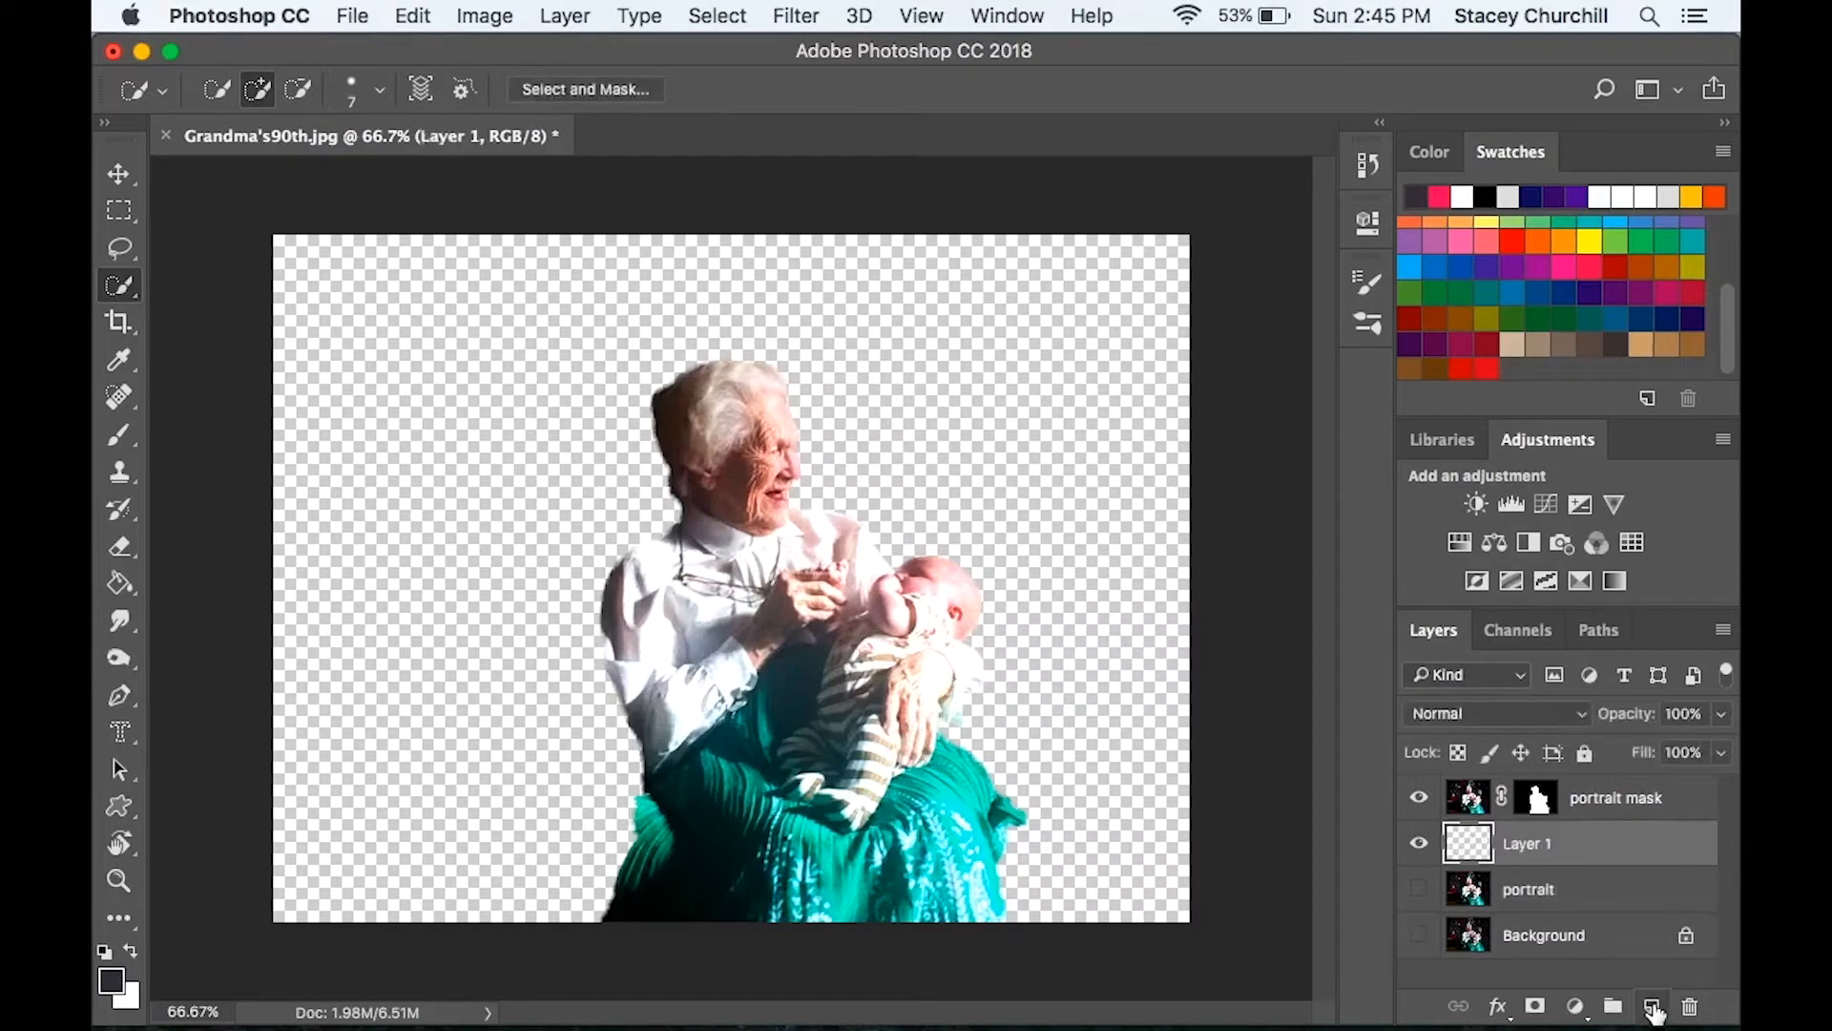
double_click(1526, 845)
type("background color")
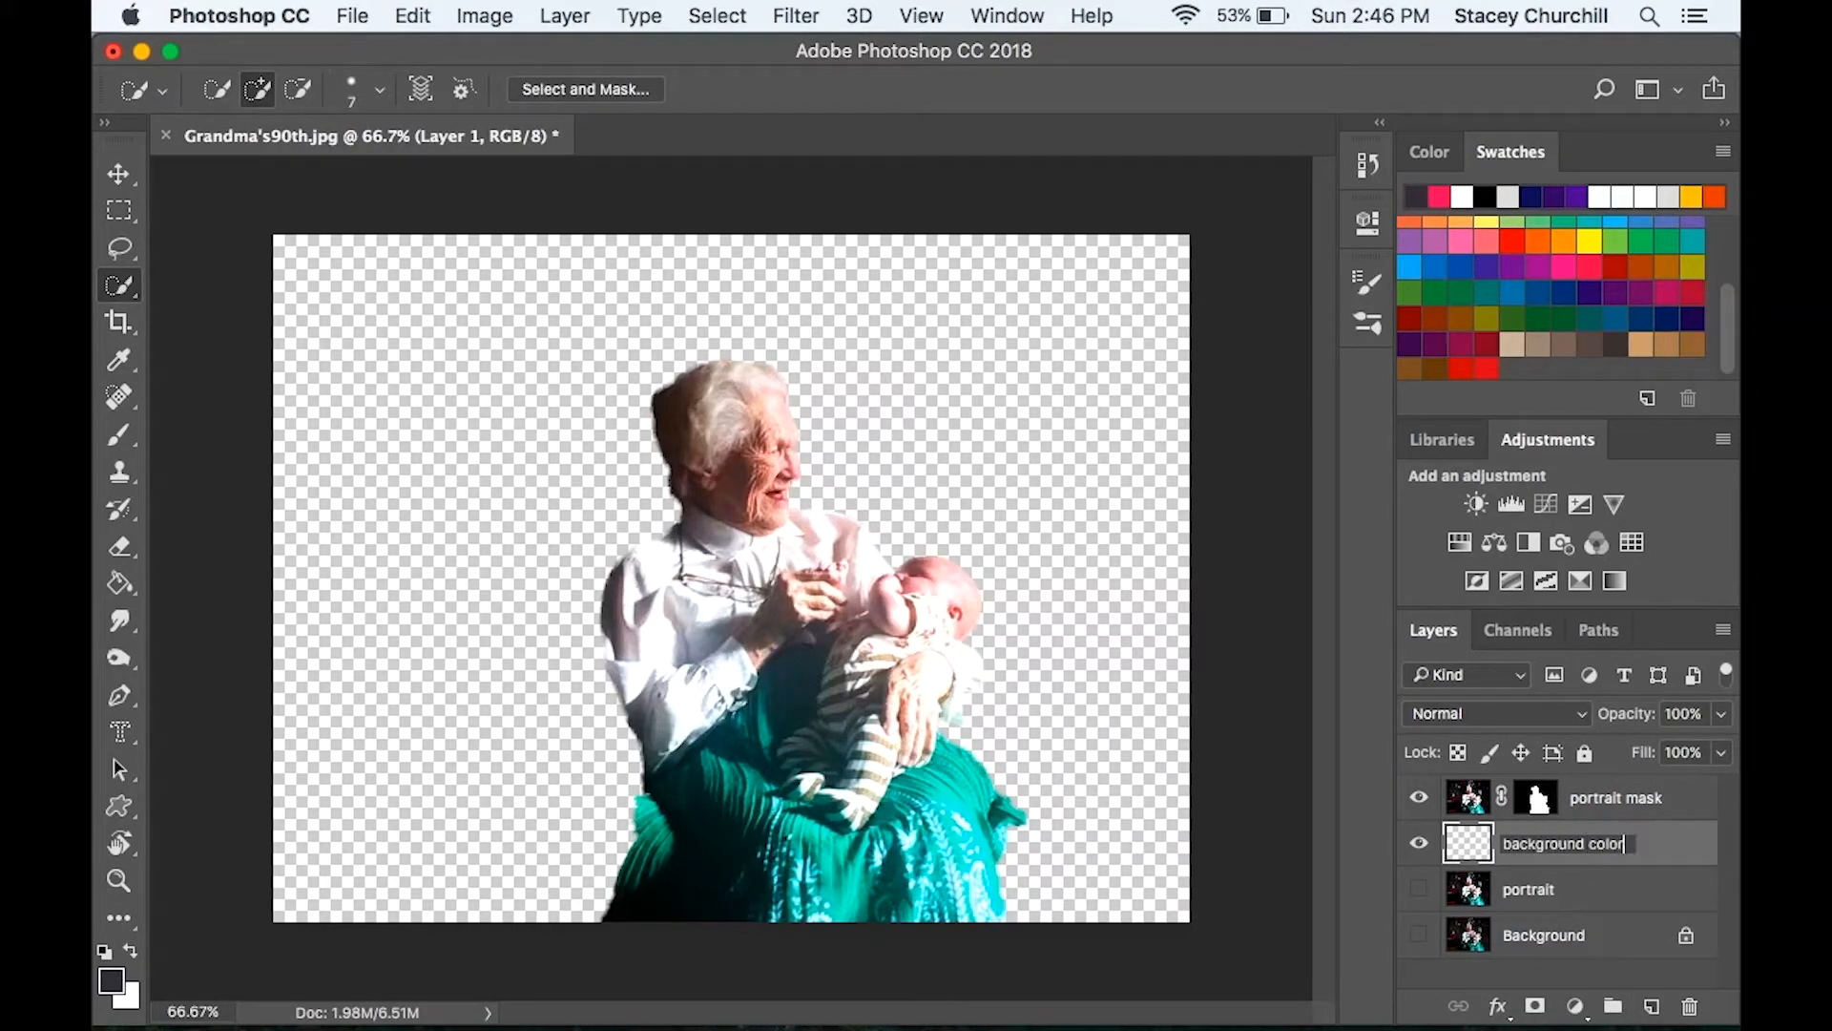
key("Return")
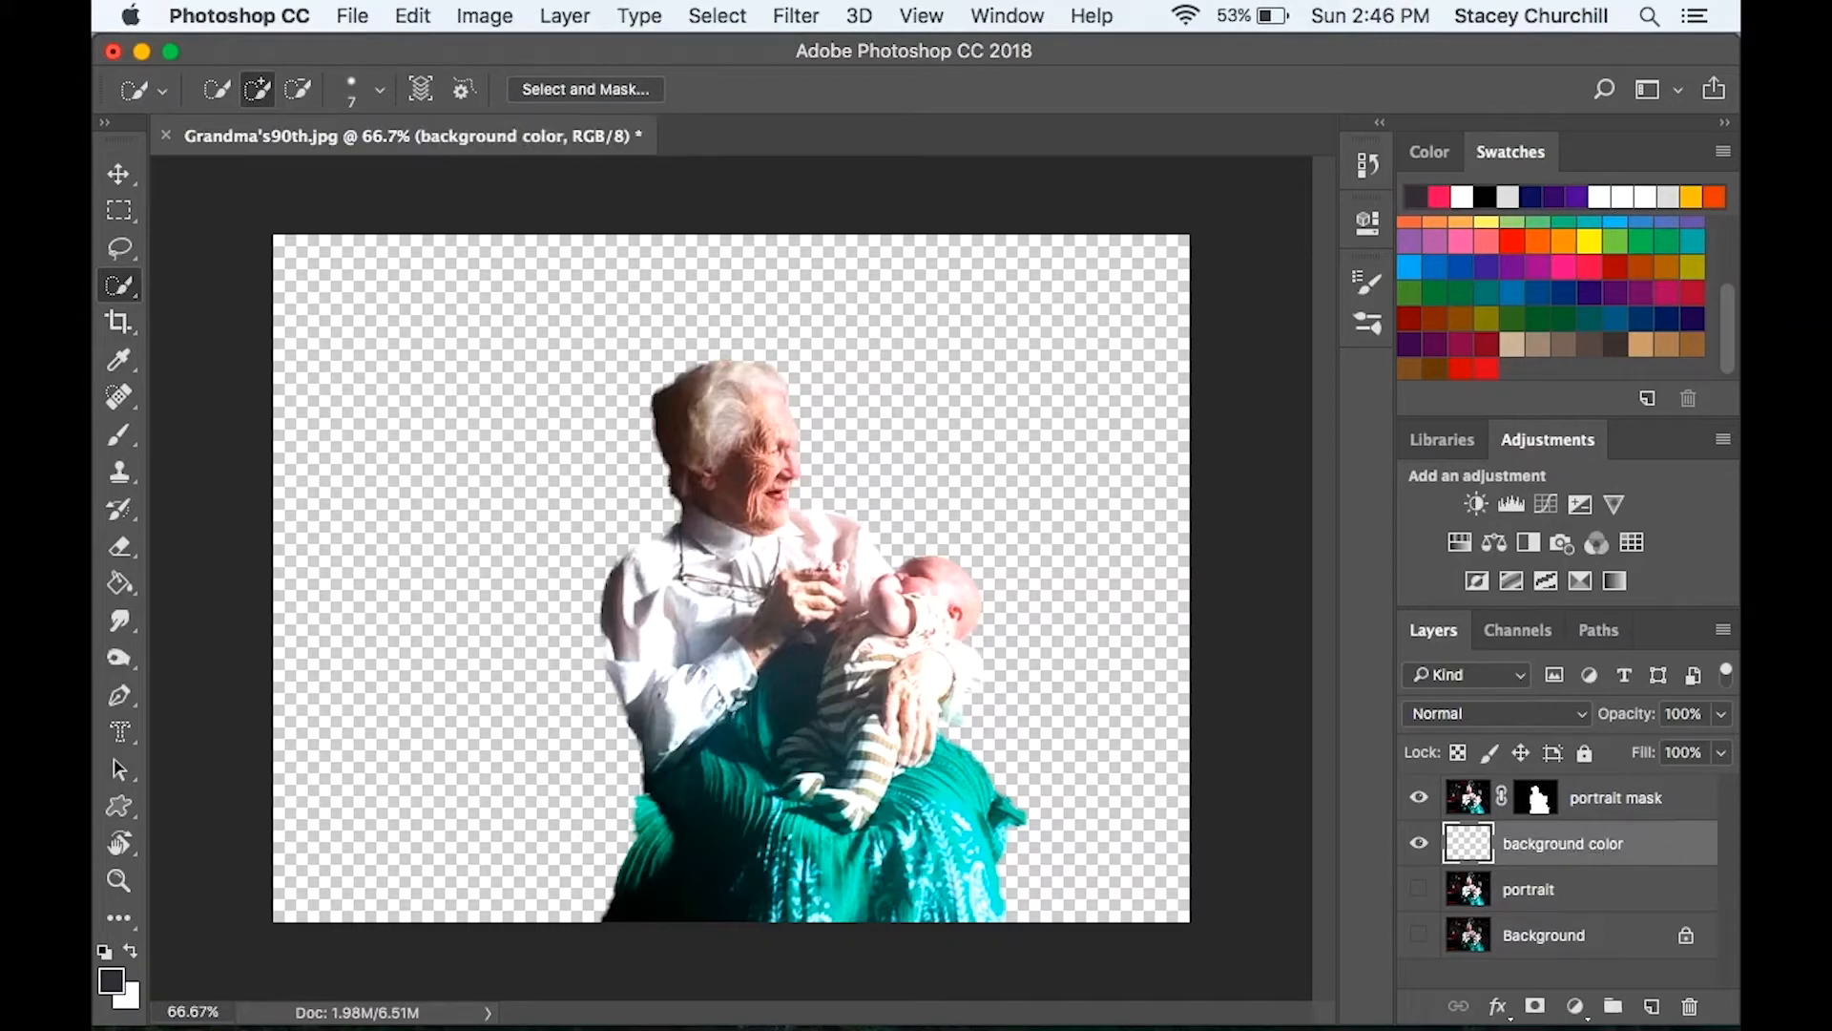
Step: Fill the background color layer with light gray #dcdbd9 using the Paint Bucket tool
left_click(119, 583)
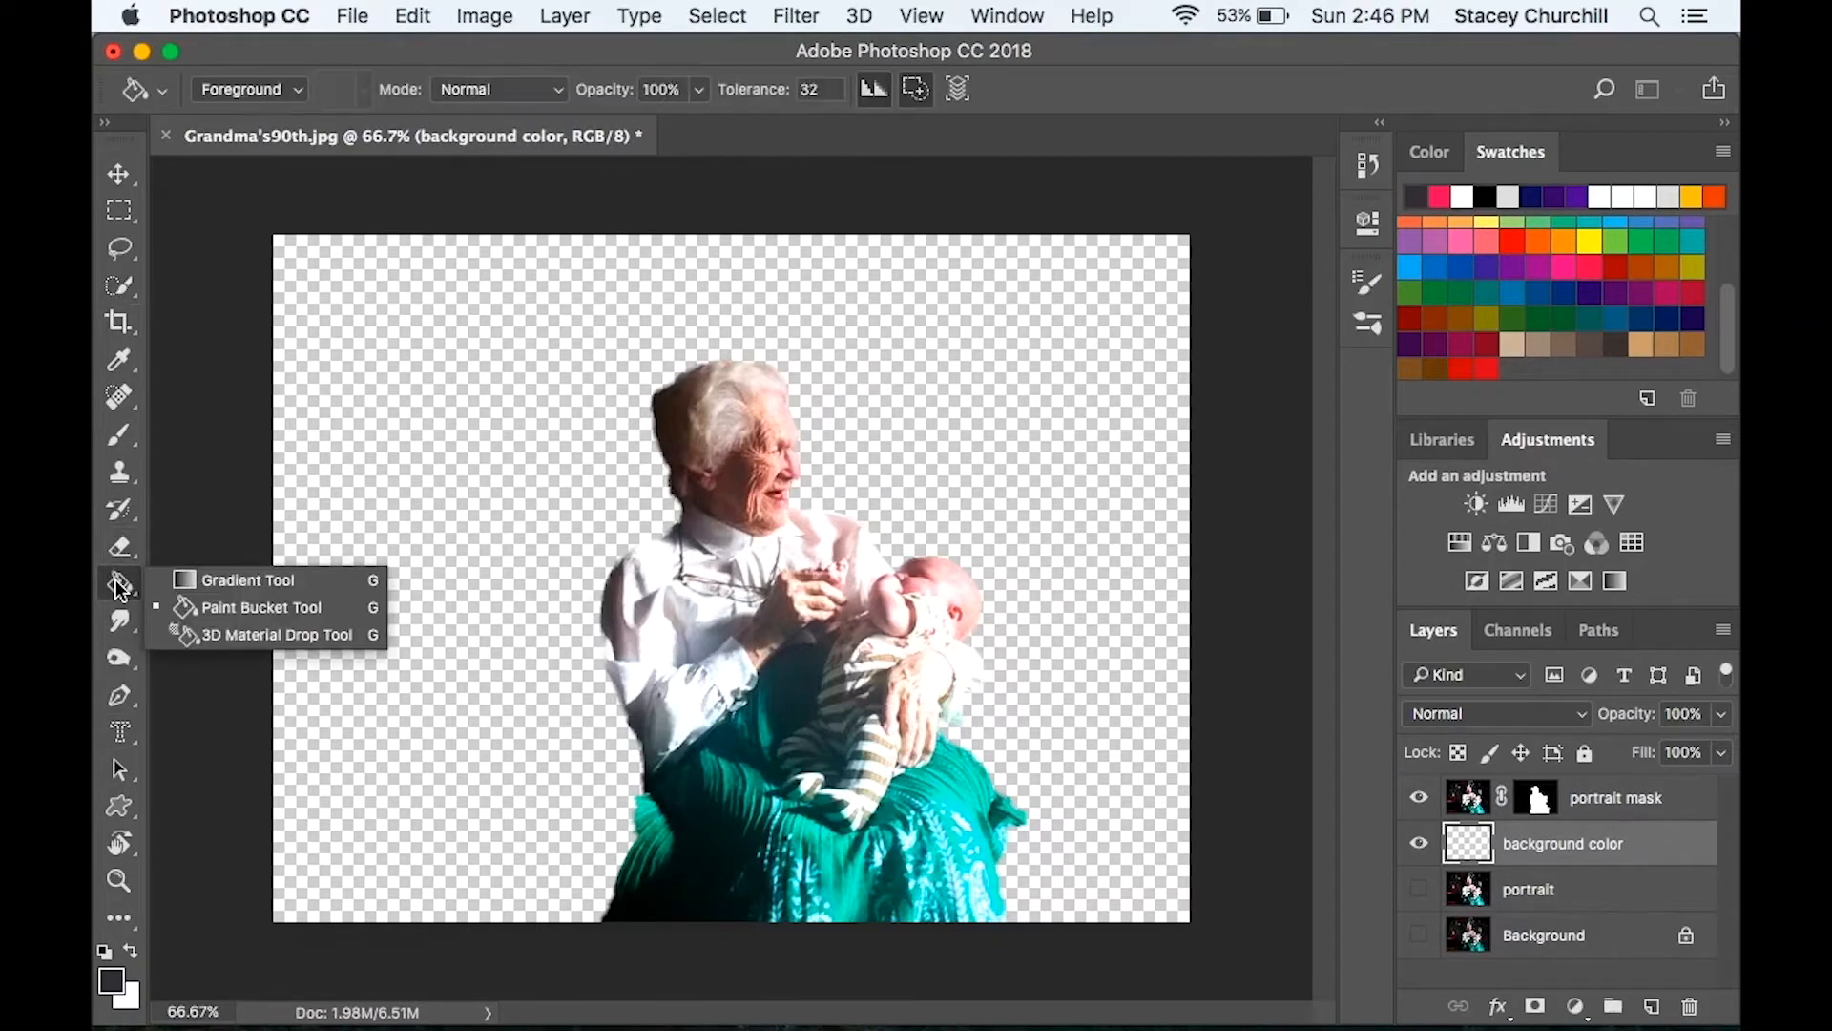
left_click(226, 607)
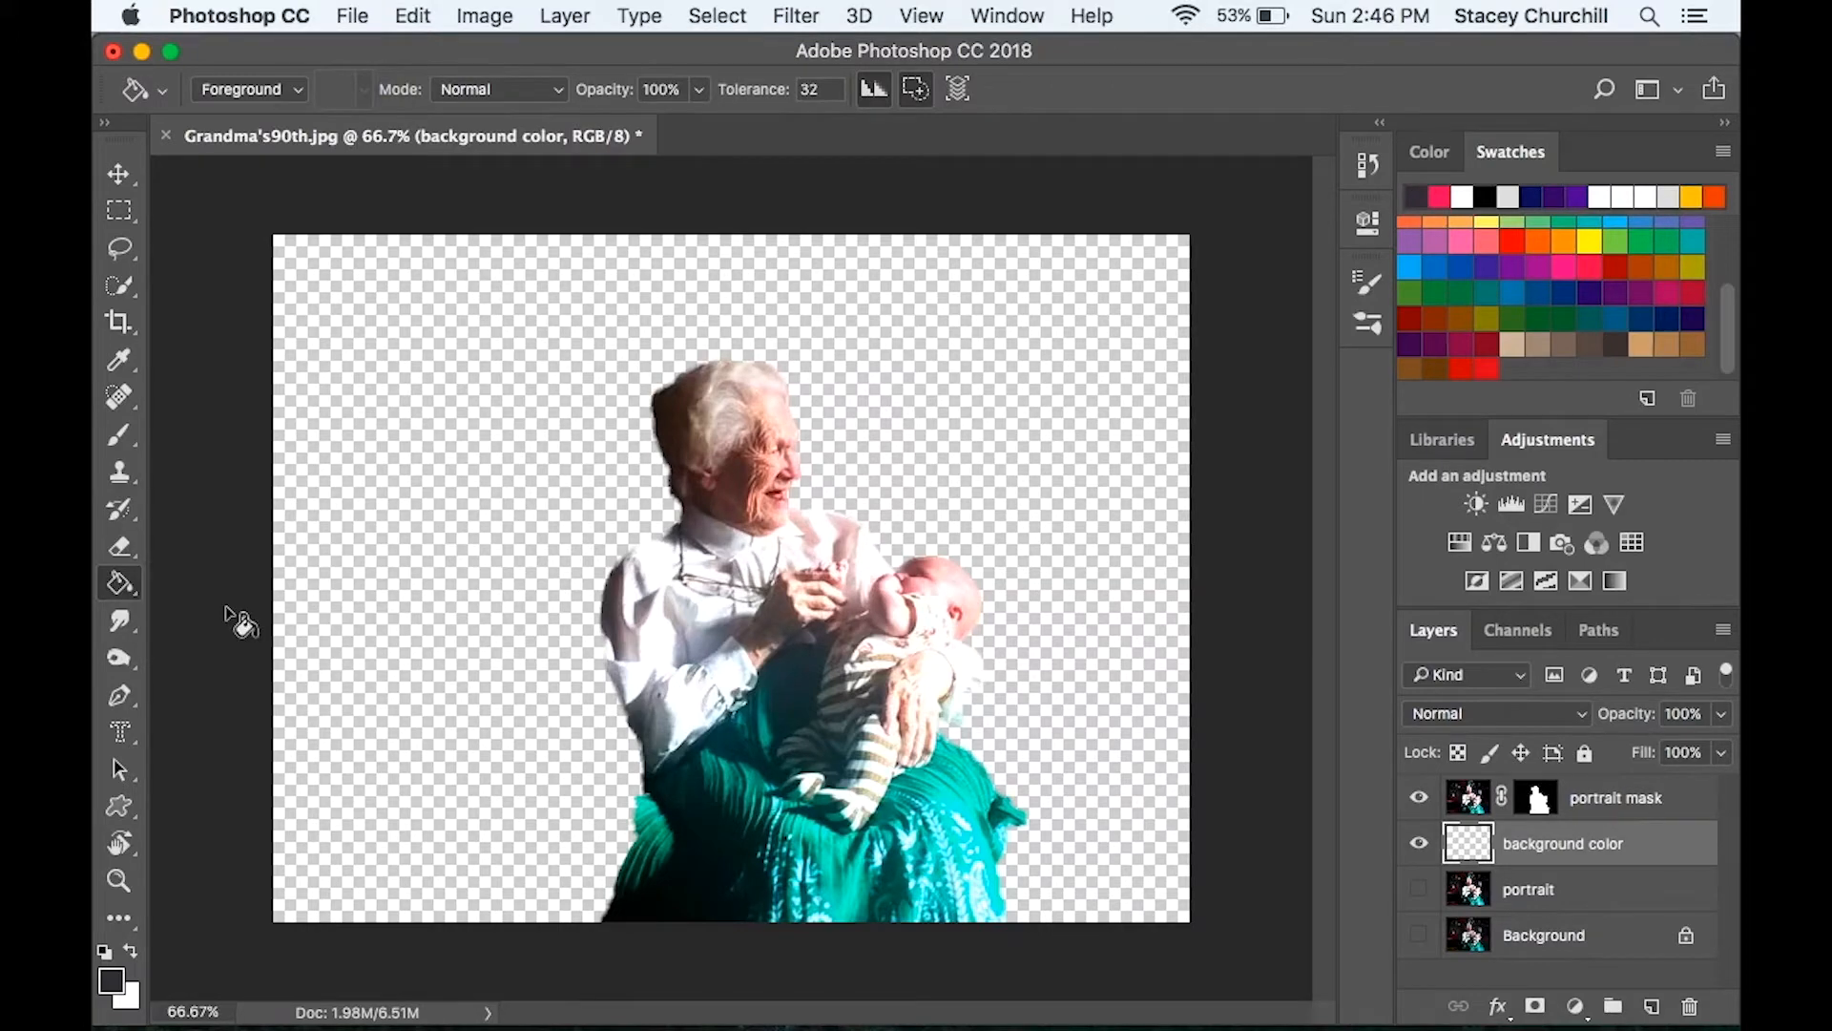
left_click(113, 978)
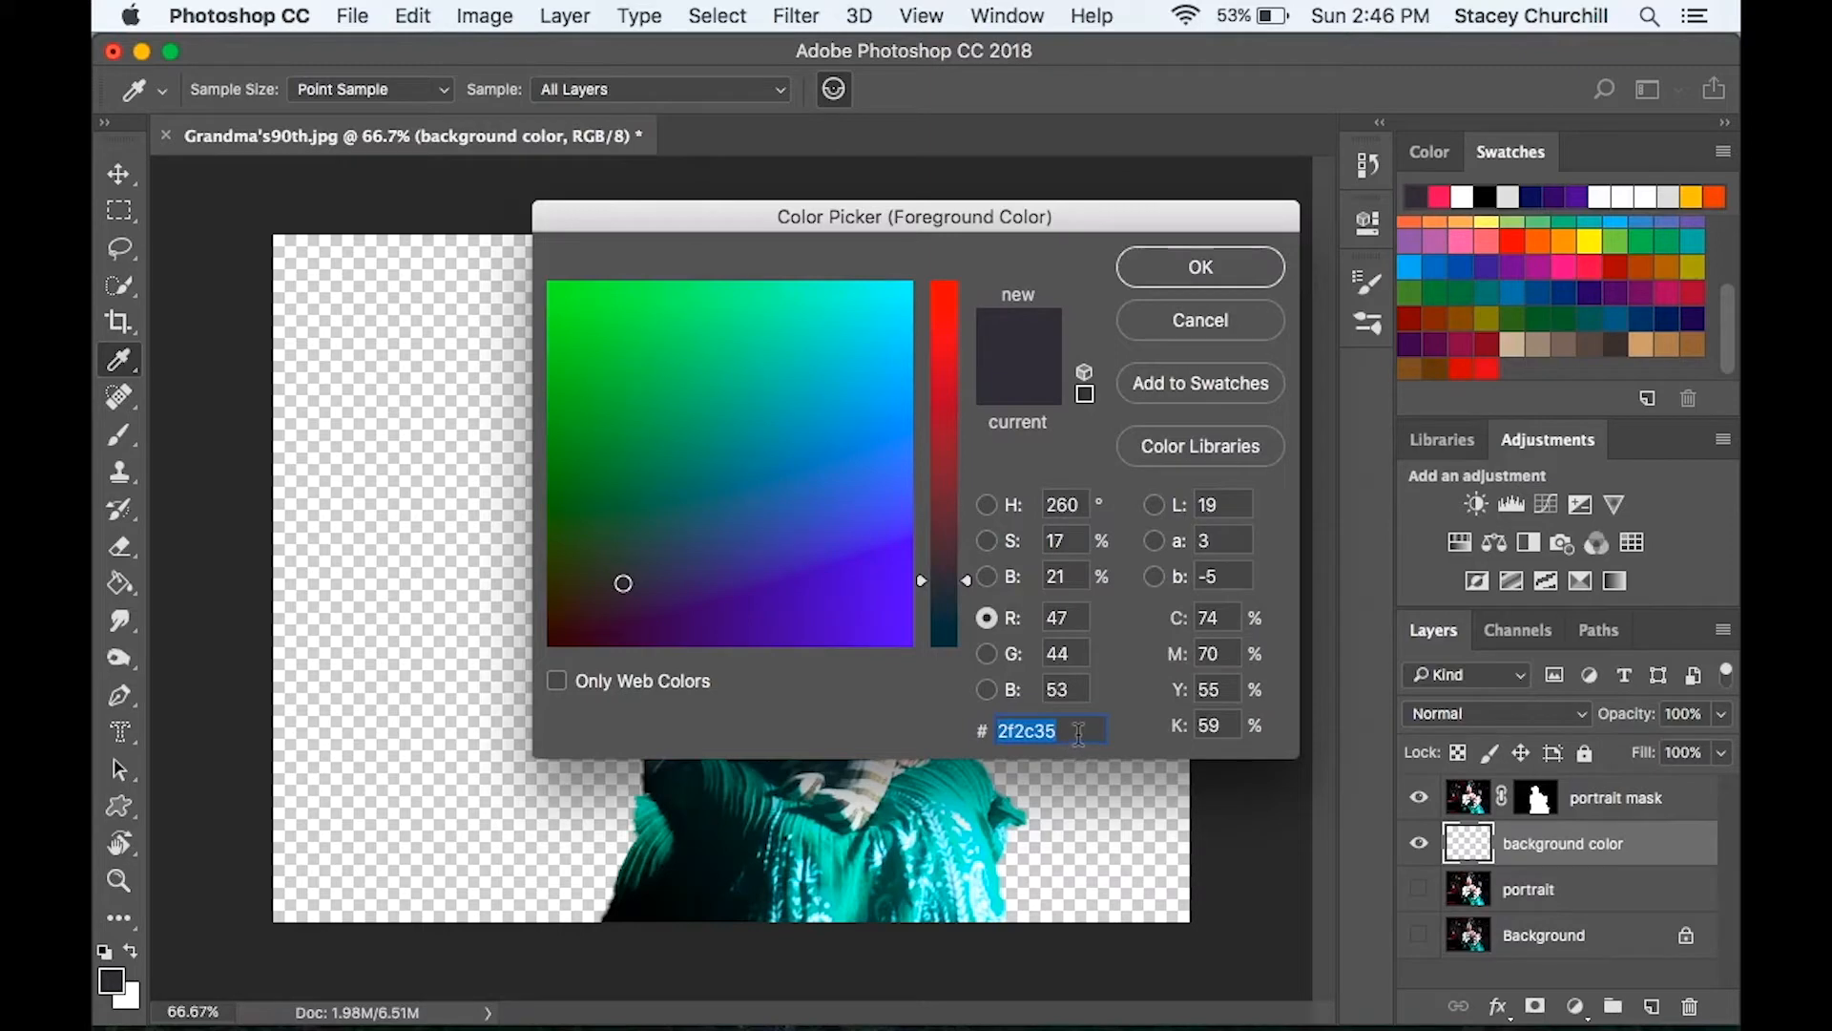
type("dc")
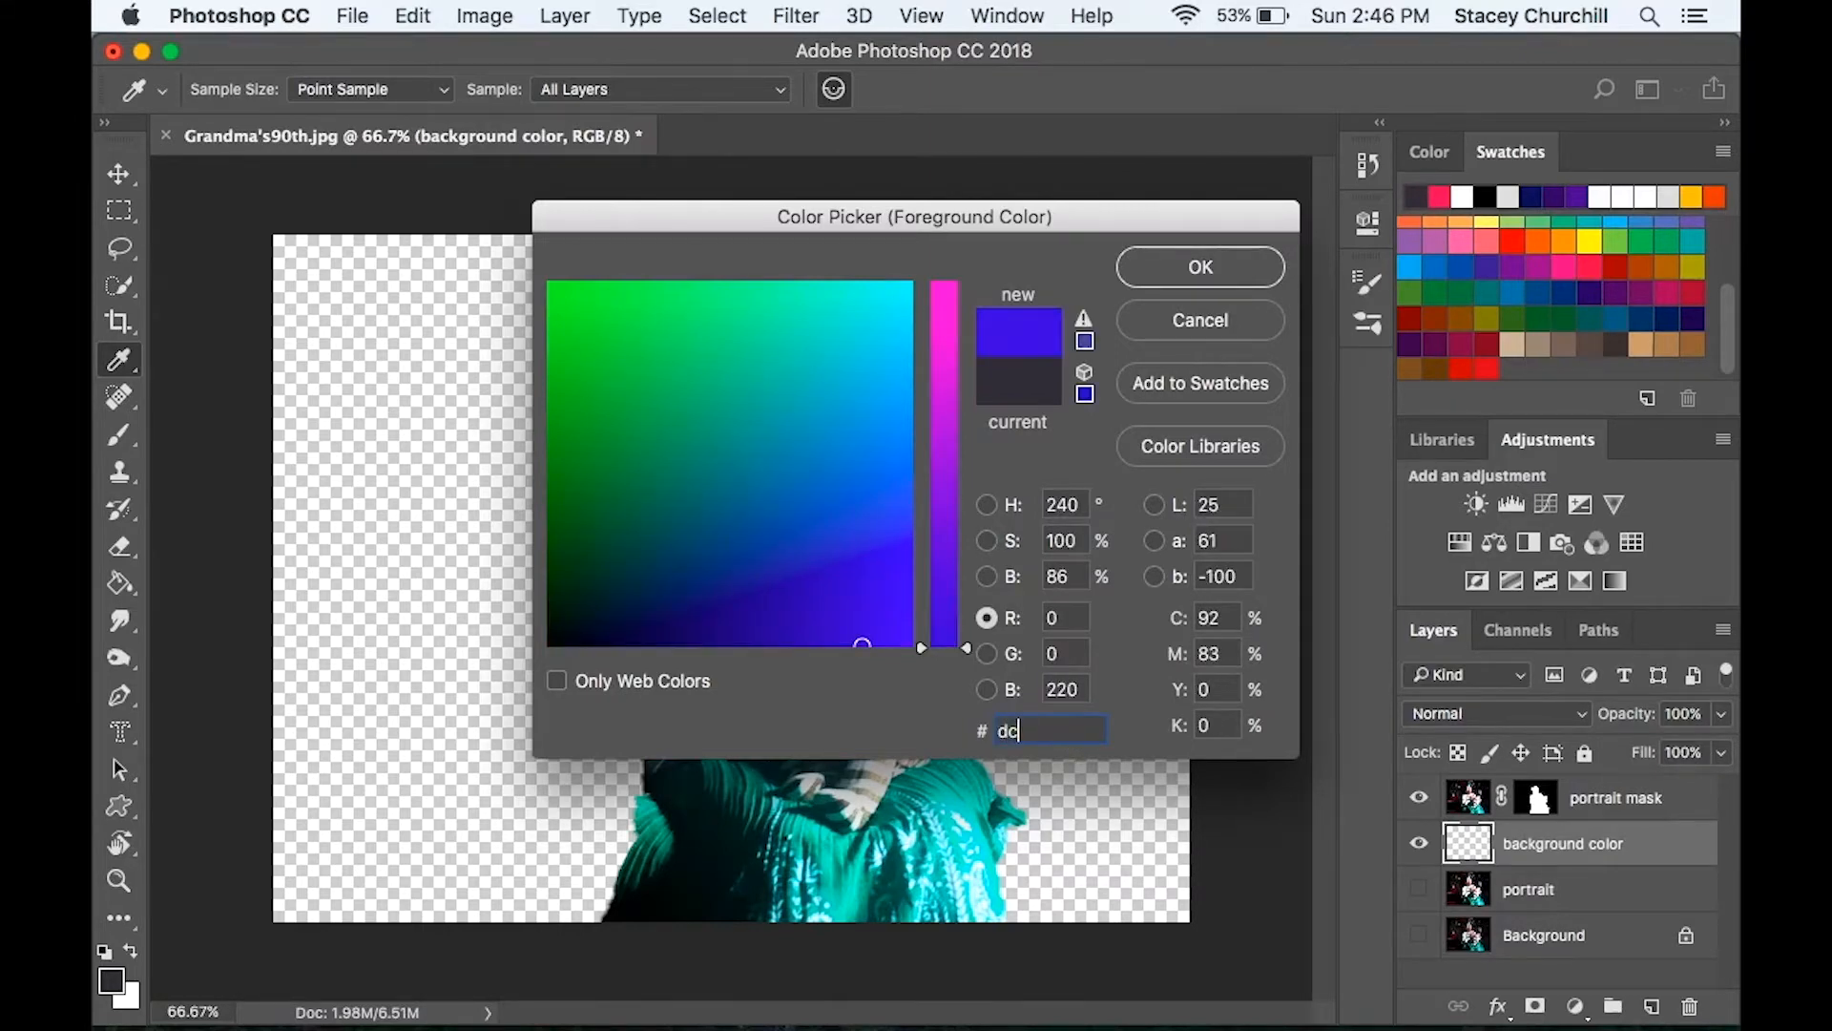
type("d")
type("b")
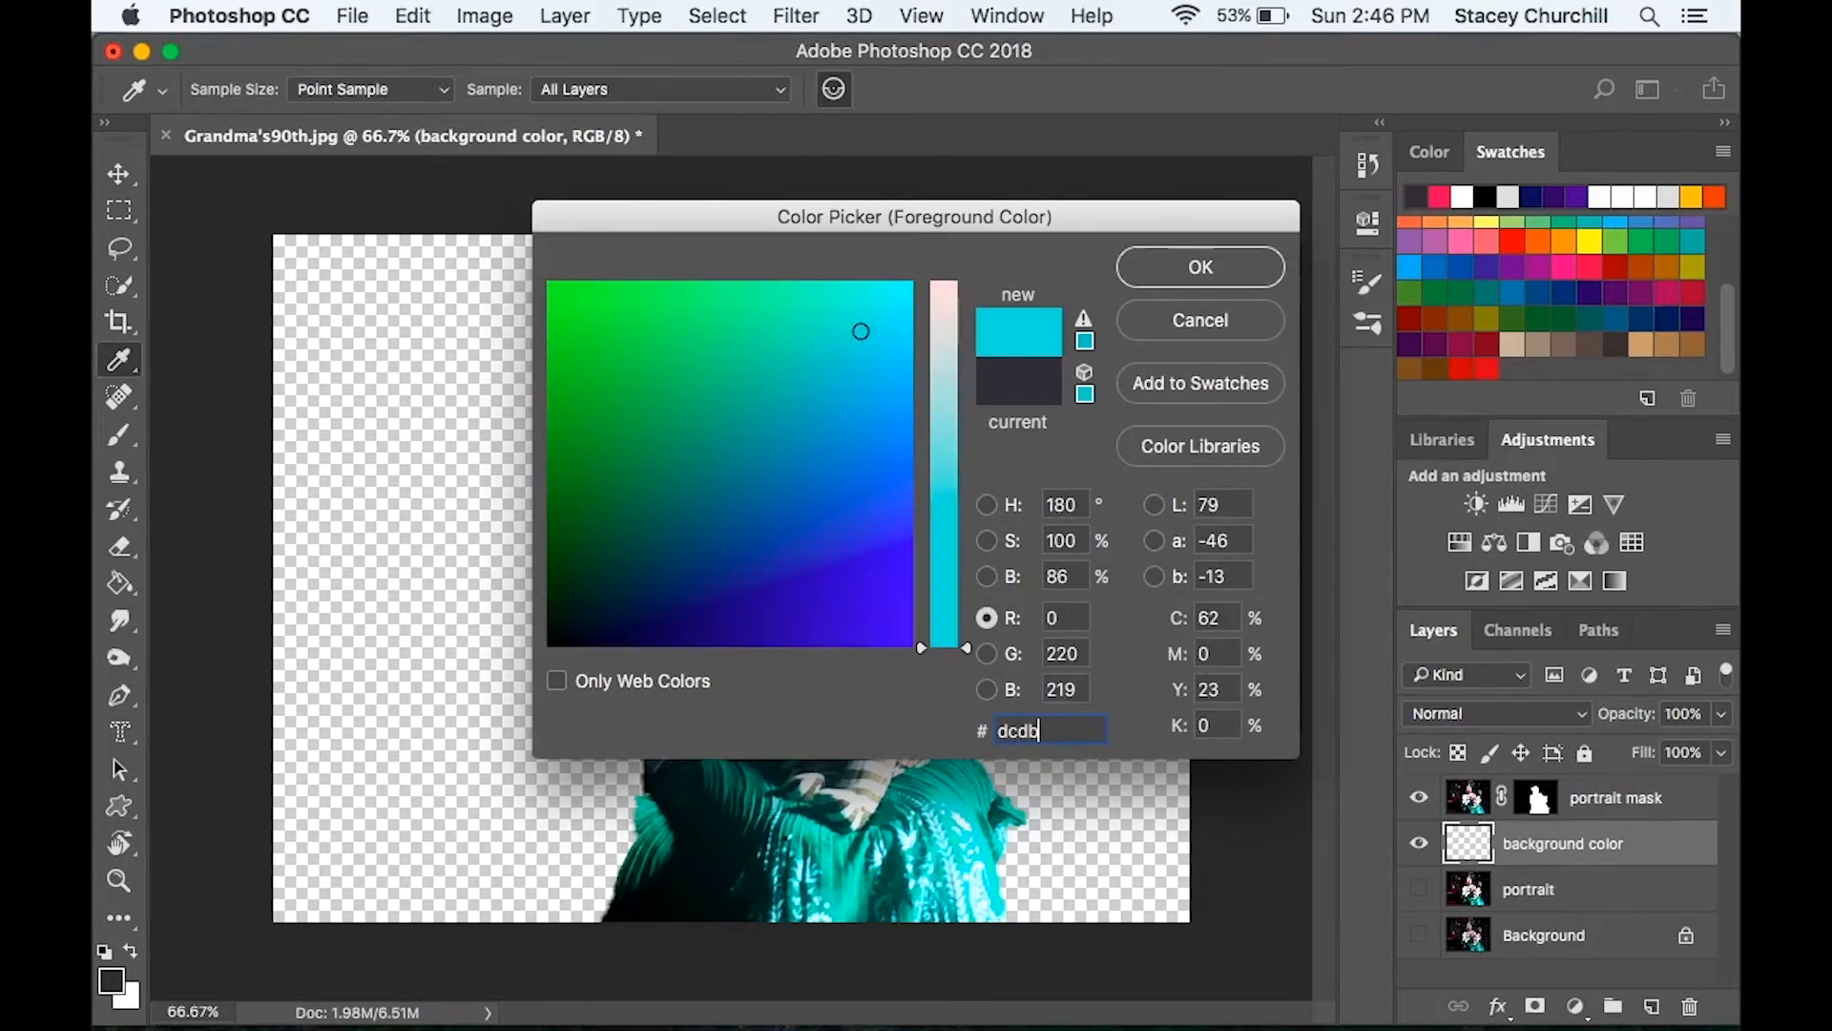
type("d9")
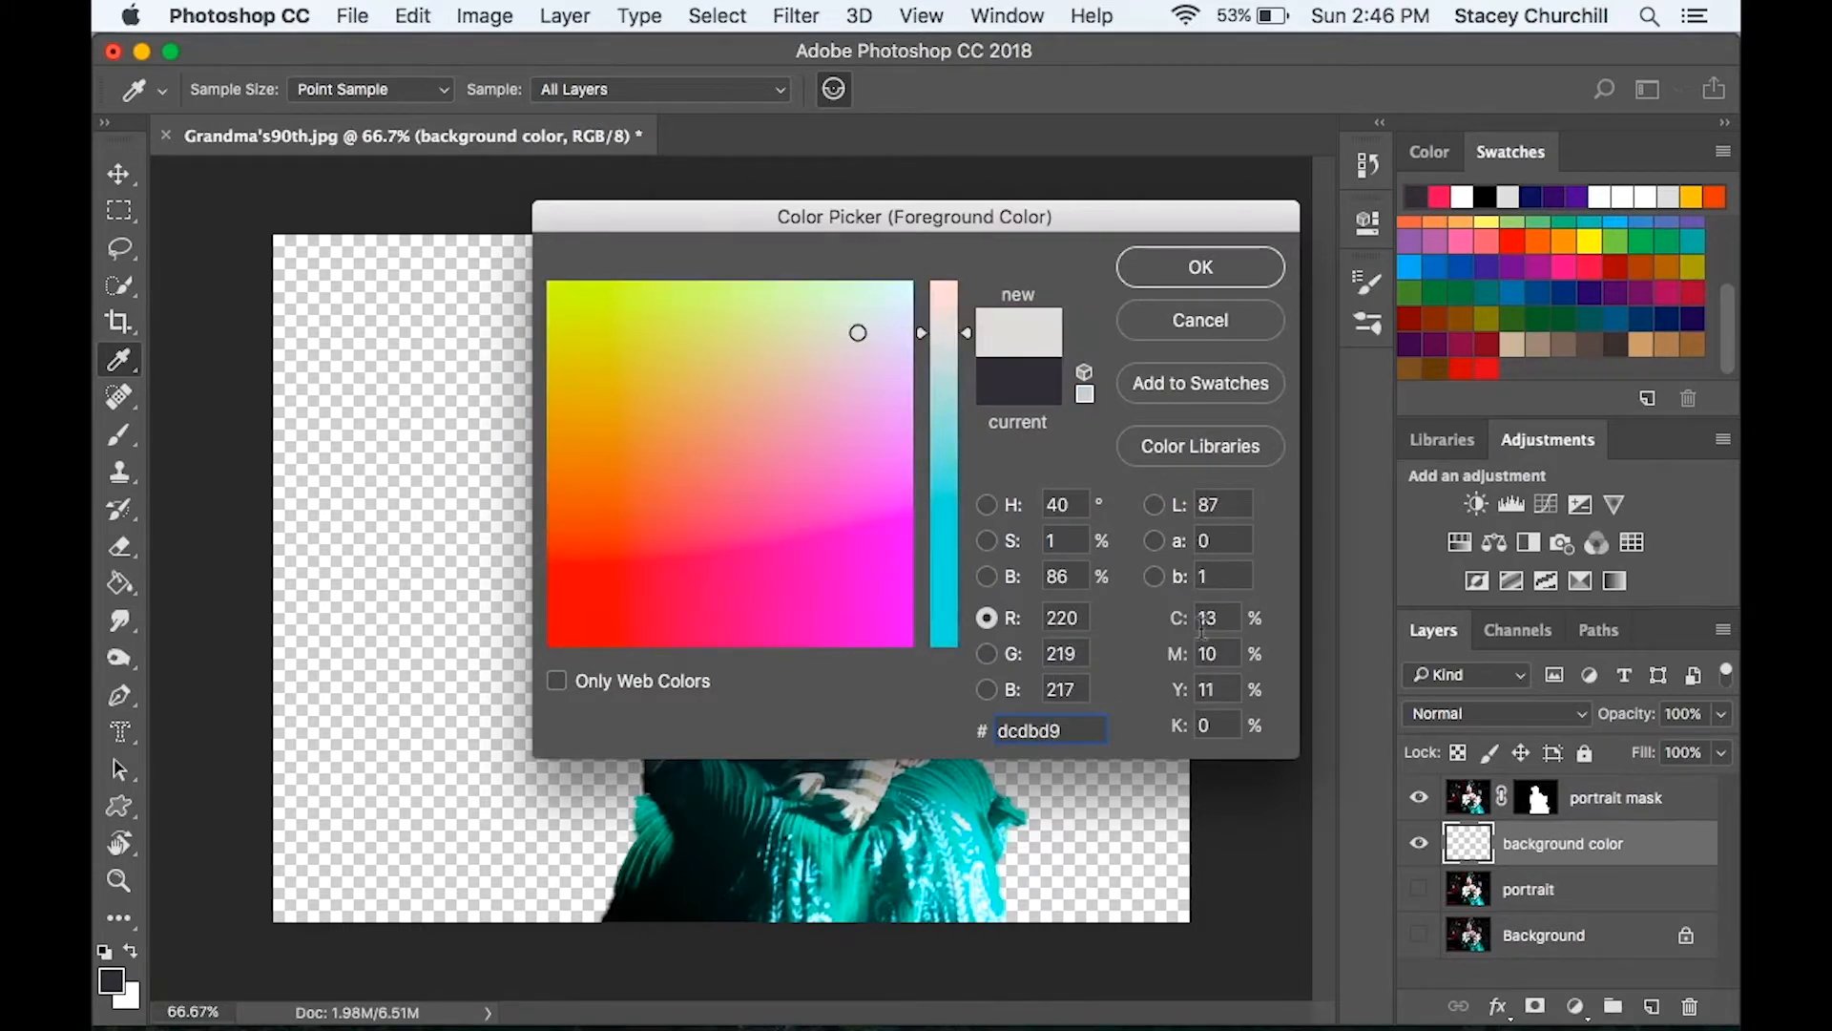
left_click(1227, 255)
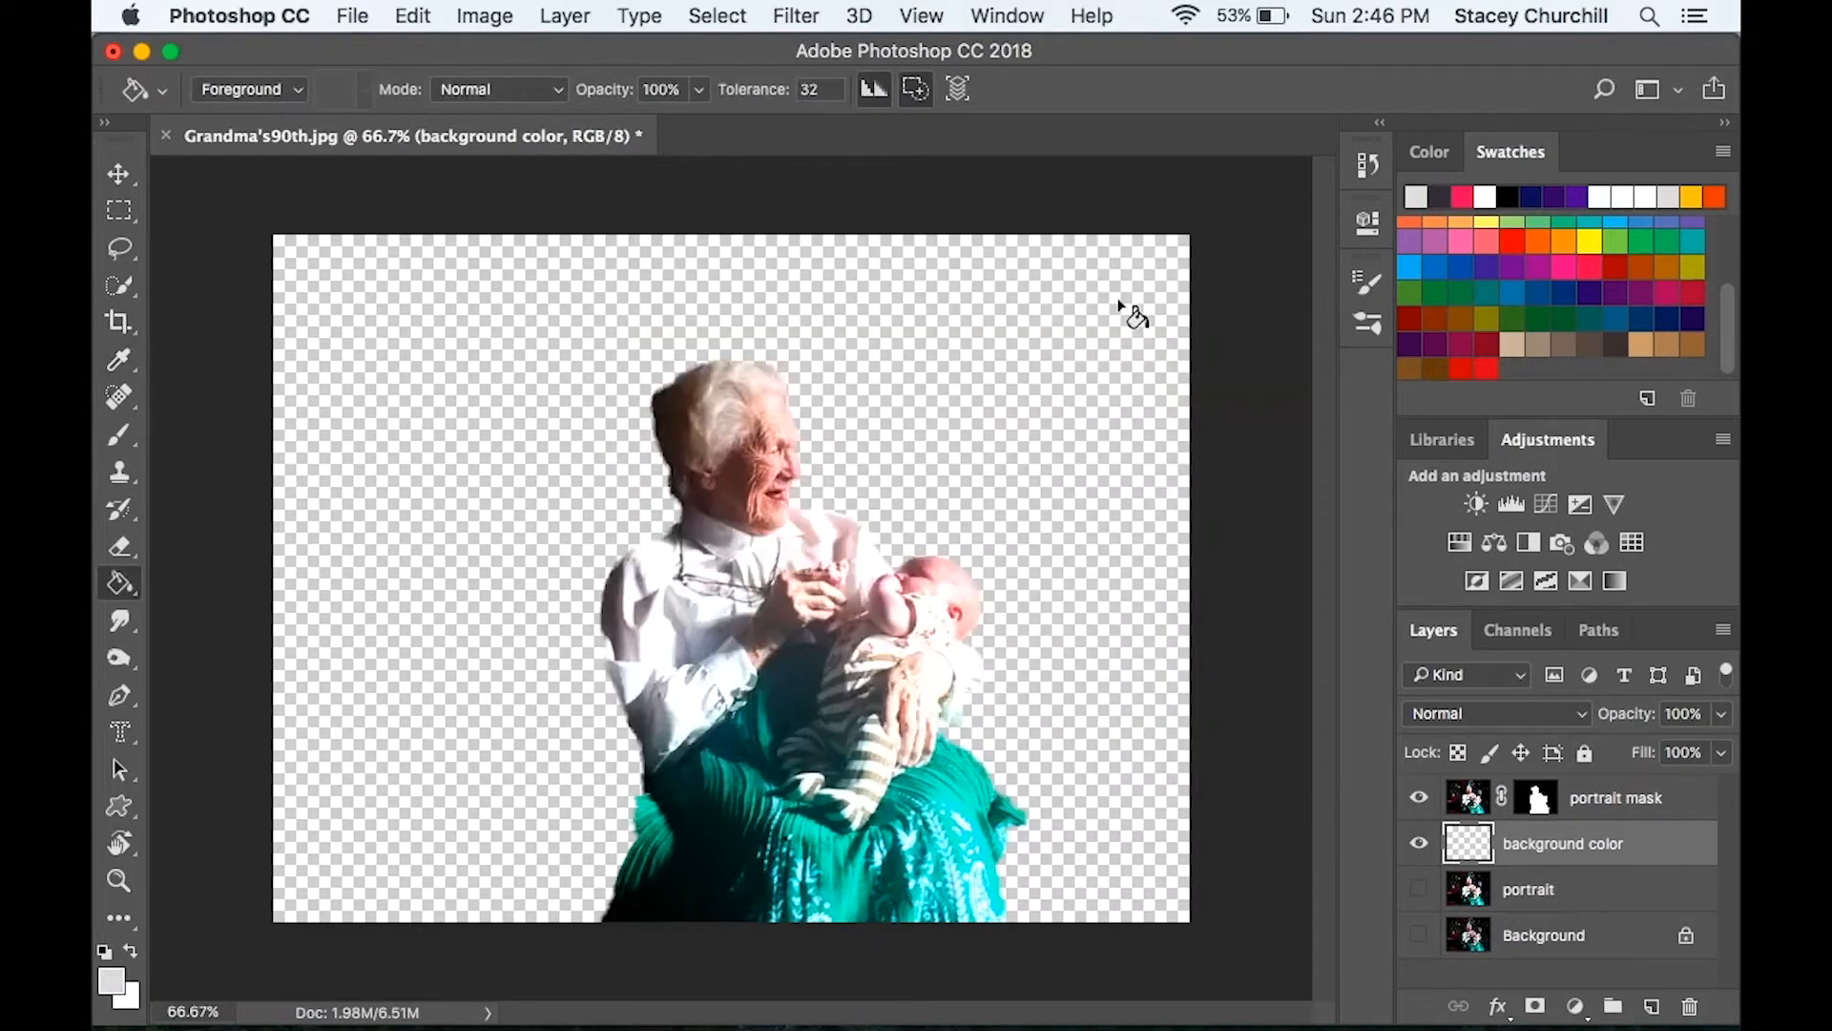
left_click(866, 423)
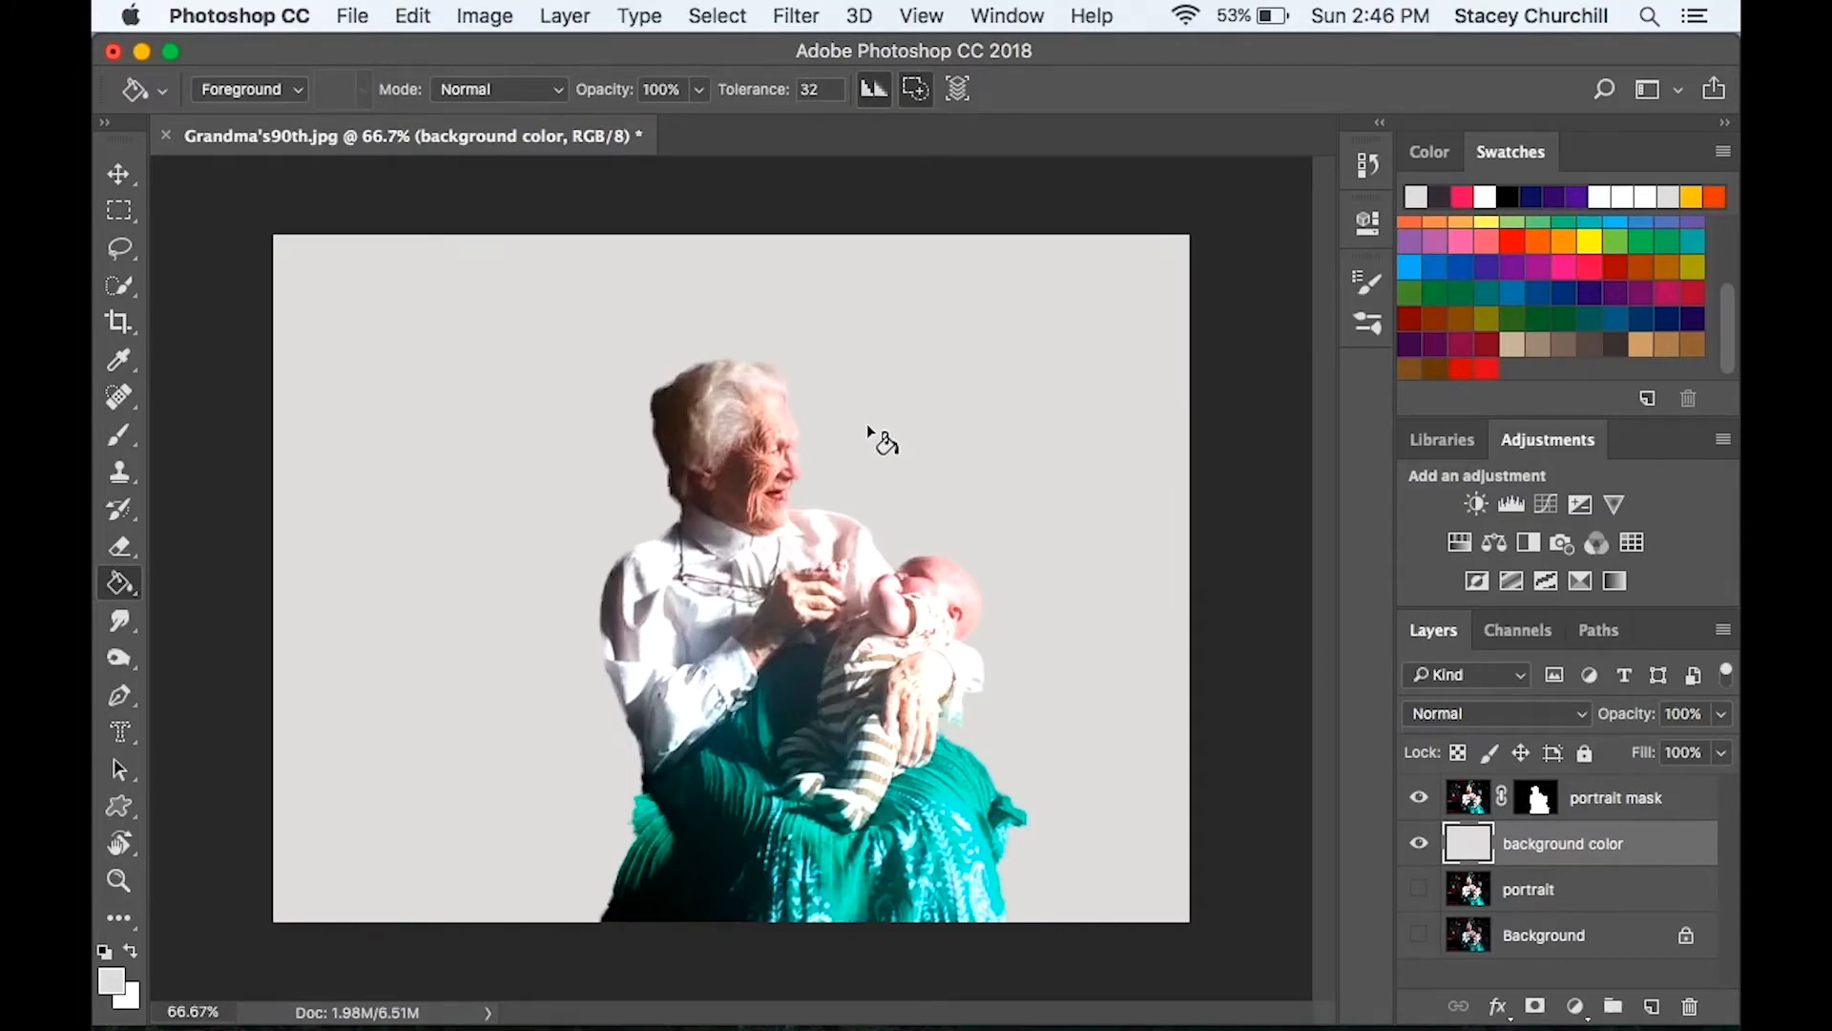
Step: Place the LutherPass photo as a layer directly above the background color layer at 100% size
left_click_drag(1370, 61, 1246, 49)
left_click_drag(1684, 458, 869, 506)
left_click_drag(1001, 49, 1165, 38)
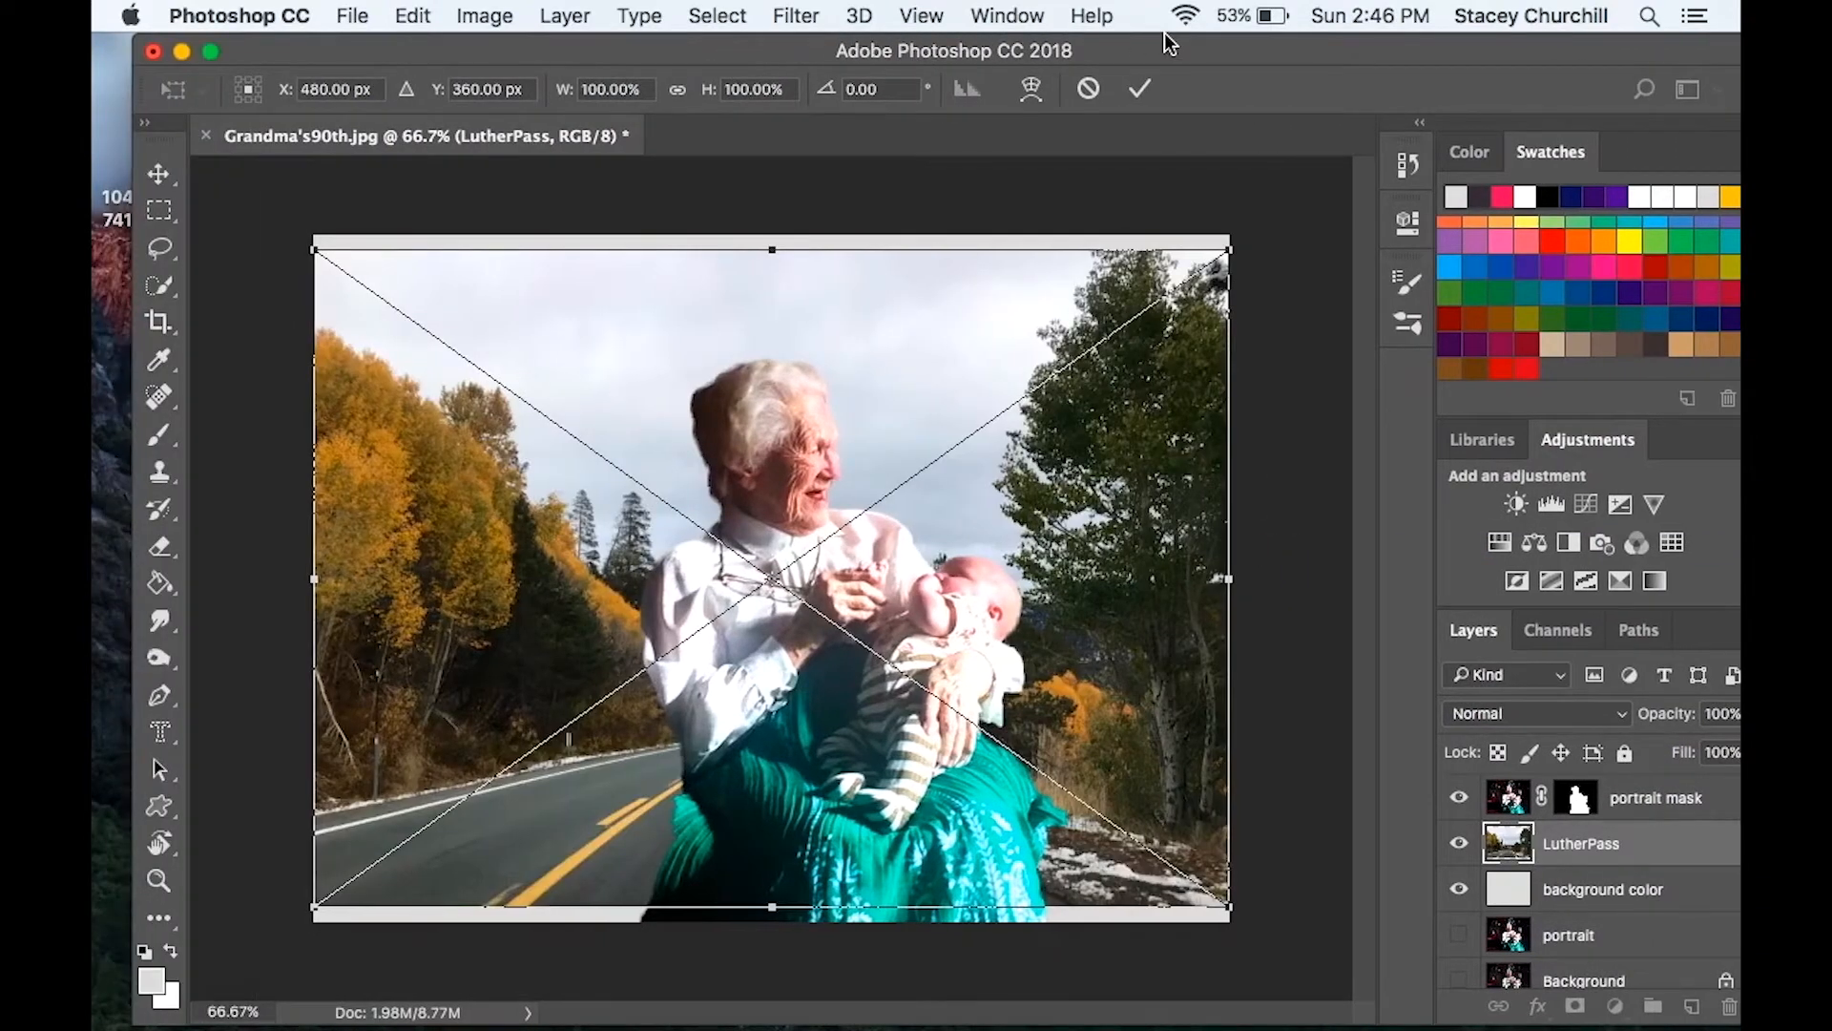
left_click(1140, 88)
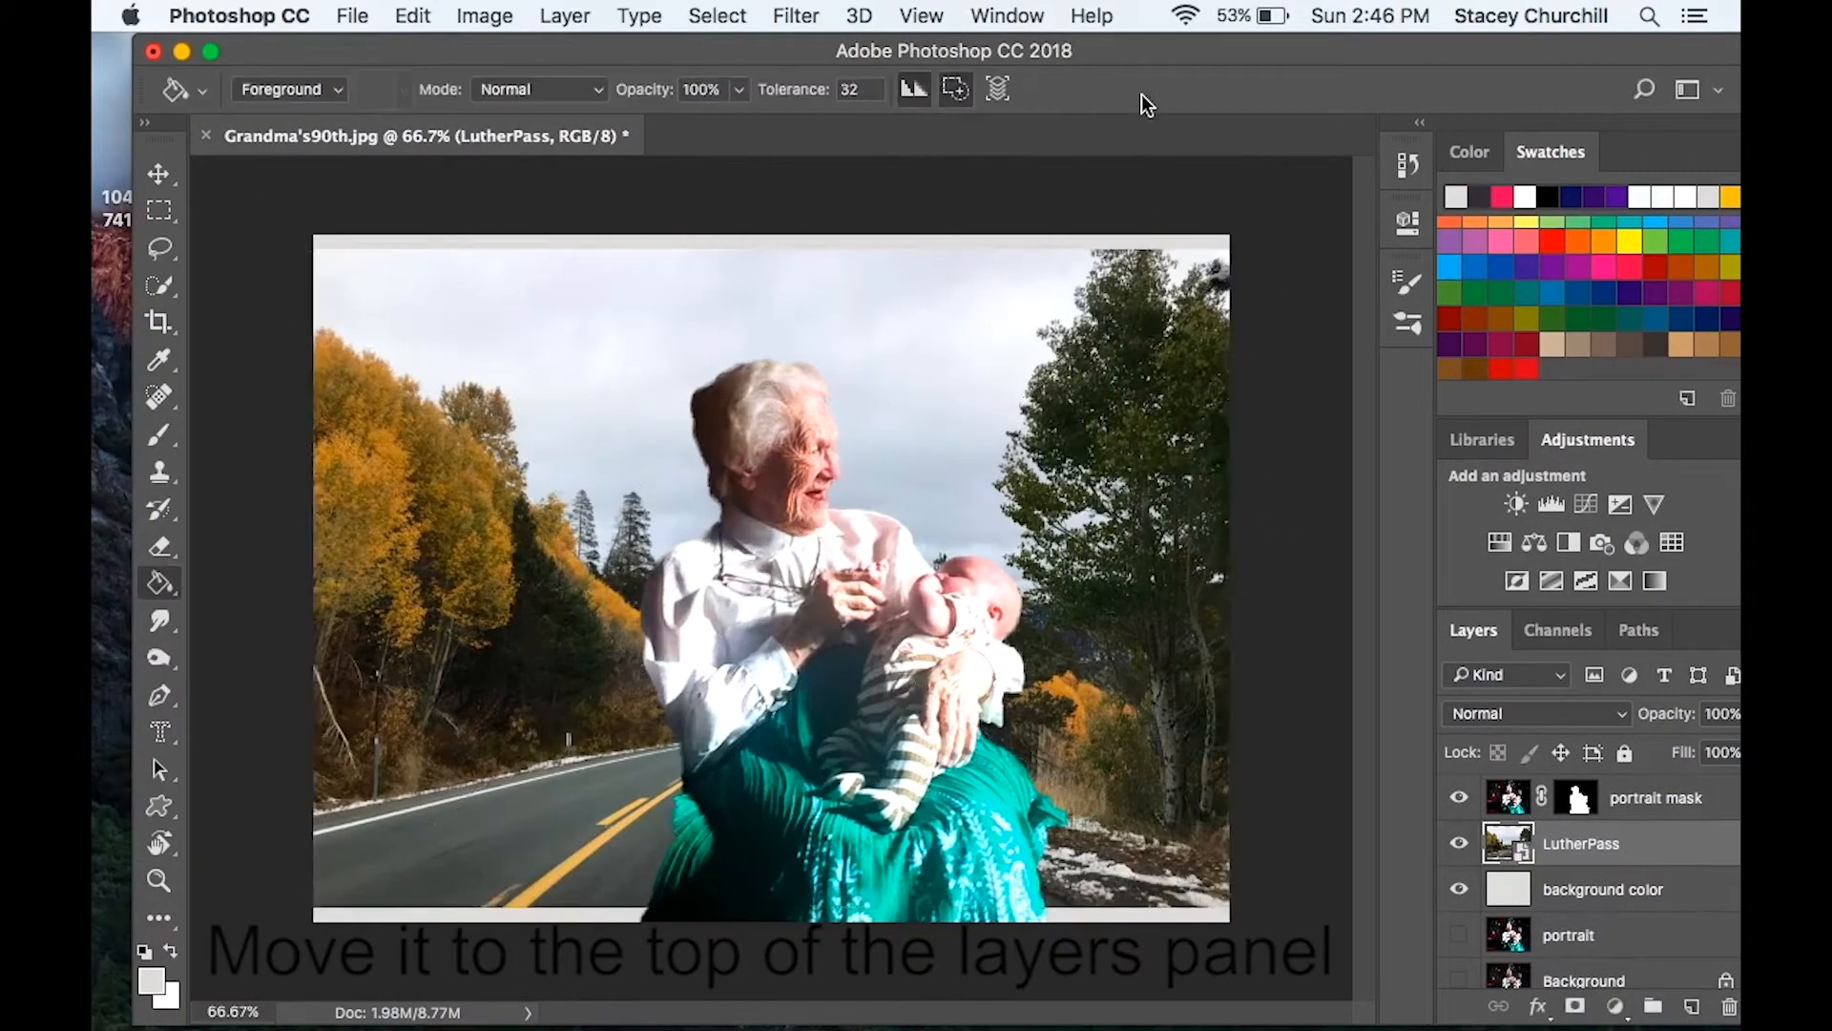
Step: Move the LutherPass layer to the top of the layer stack and rename it "forest"
left_click_drag(1617, 845, 1612, 788)
double_click(1603, 797)
type("forest")
key("Return")
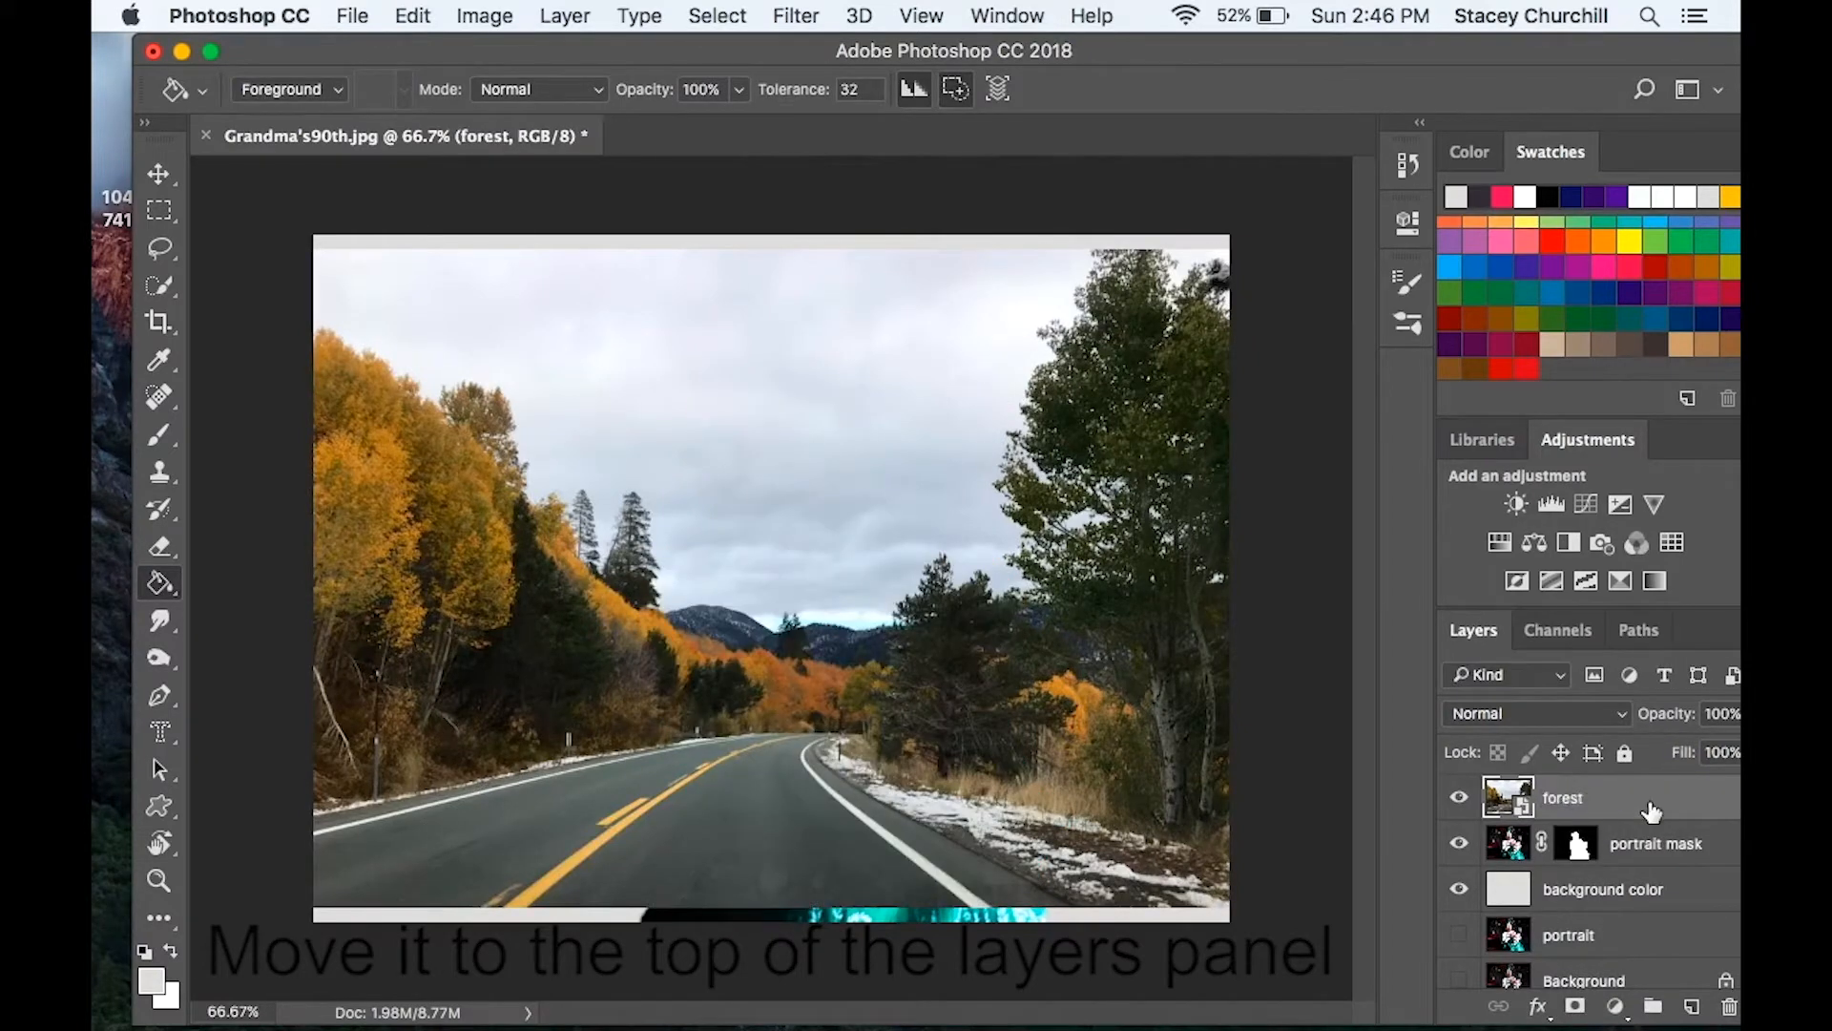
Step: Load the portrait mask layer's mask as a selection and use it to add a layer mask to the forest layer
left_click(1577, 849, "super")
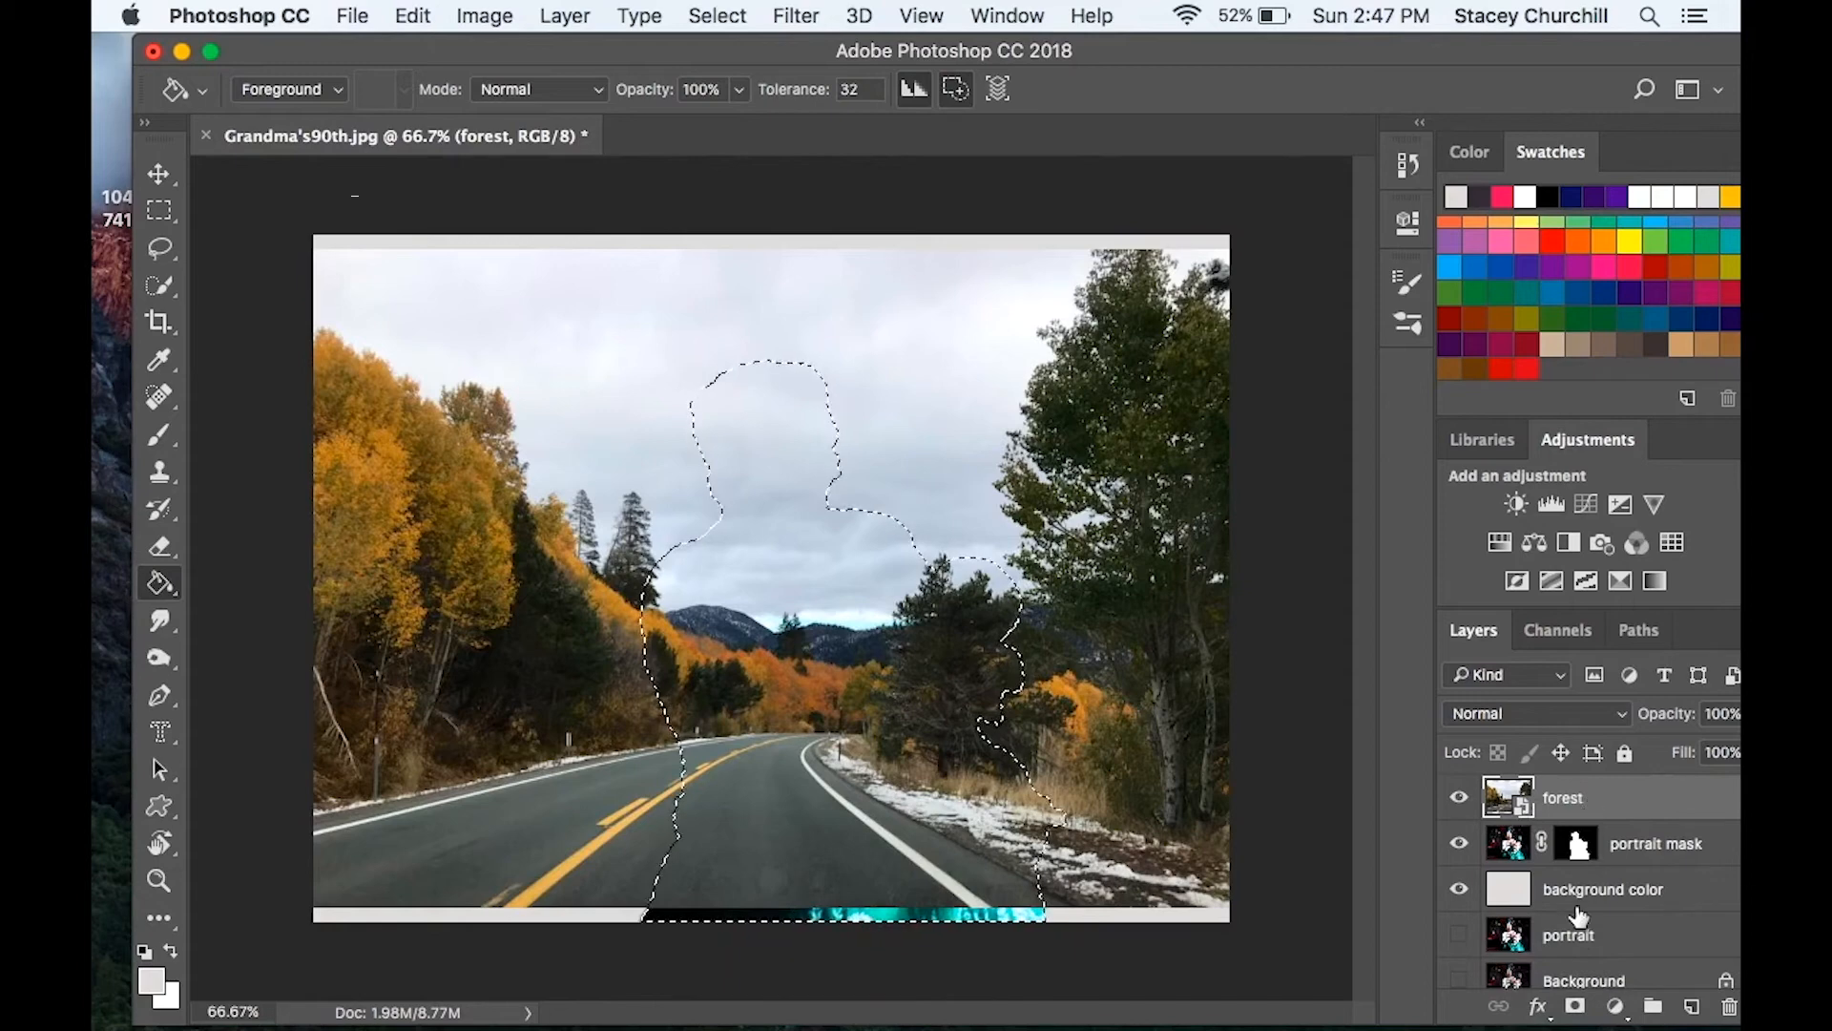
left_click(1574, 1006)
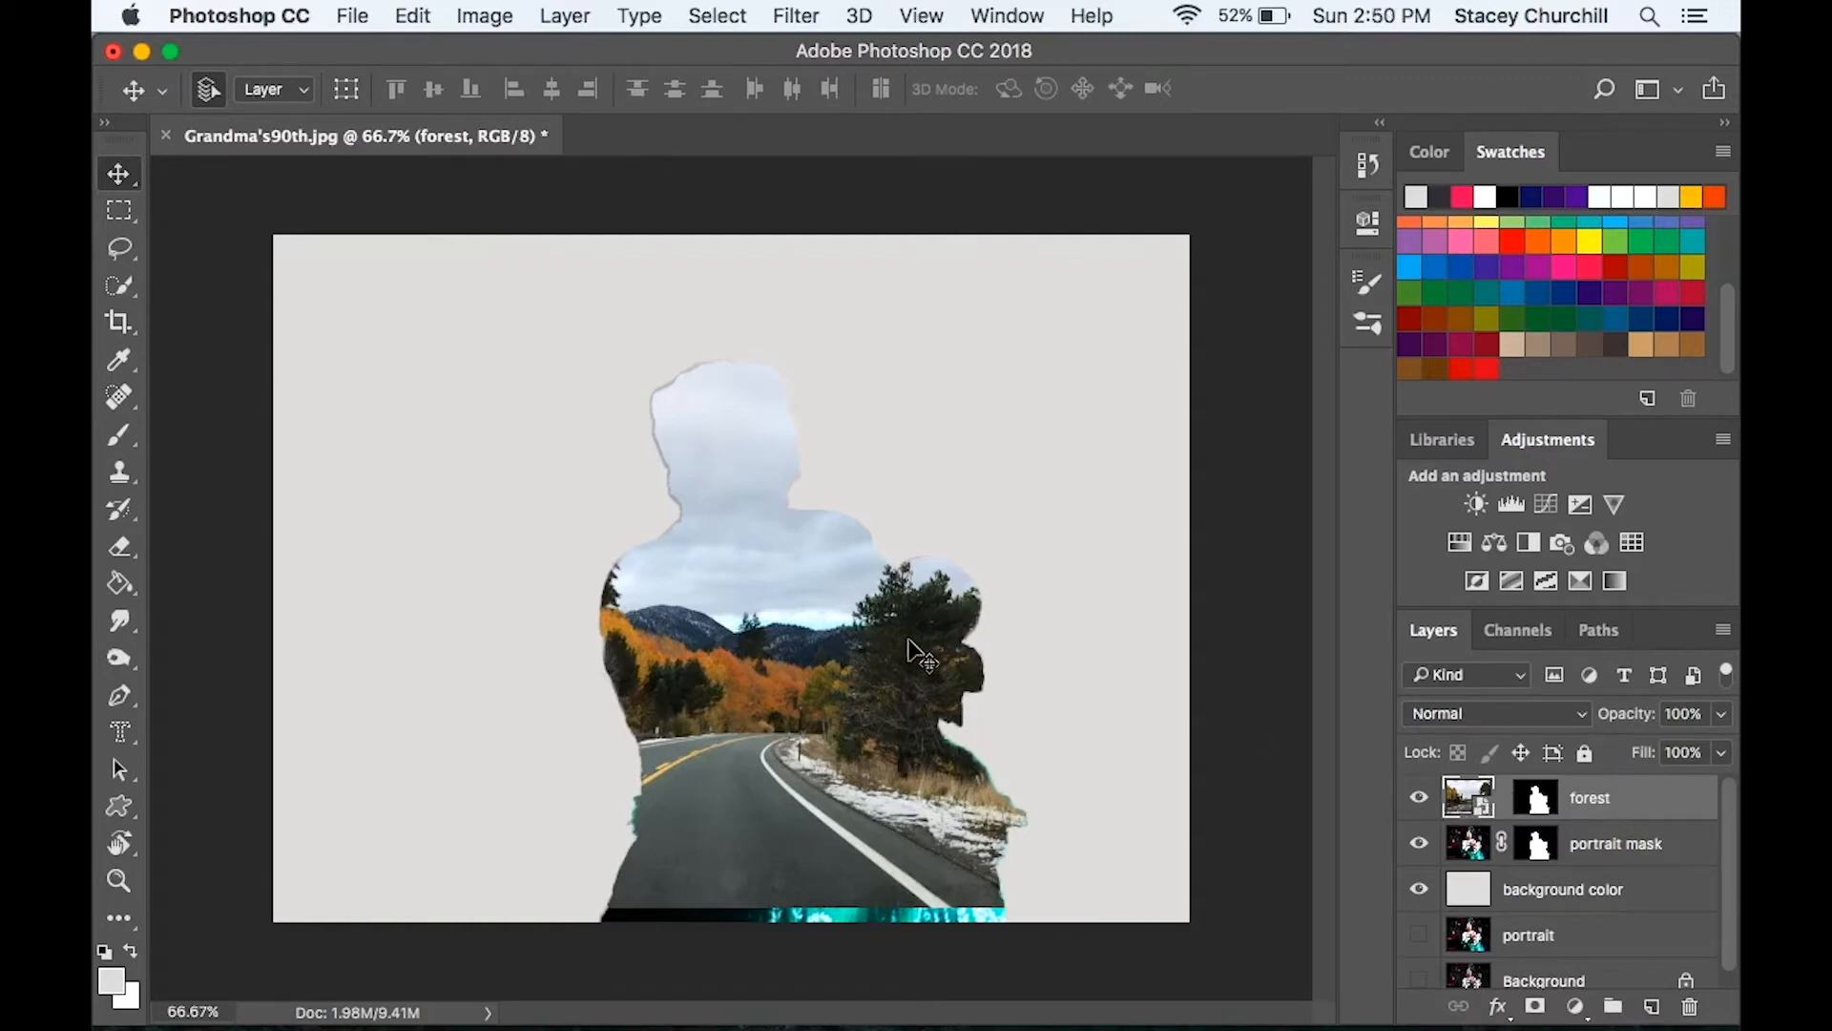
Step: Try rotating the forest photo 180° inside its mask and undo the rotation
left_click(414, 15)
mouse_move(572, 655)
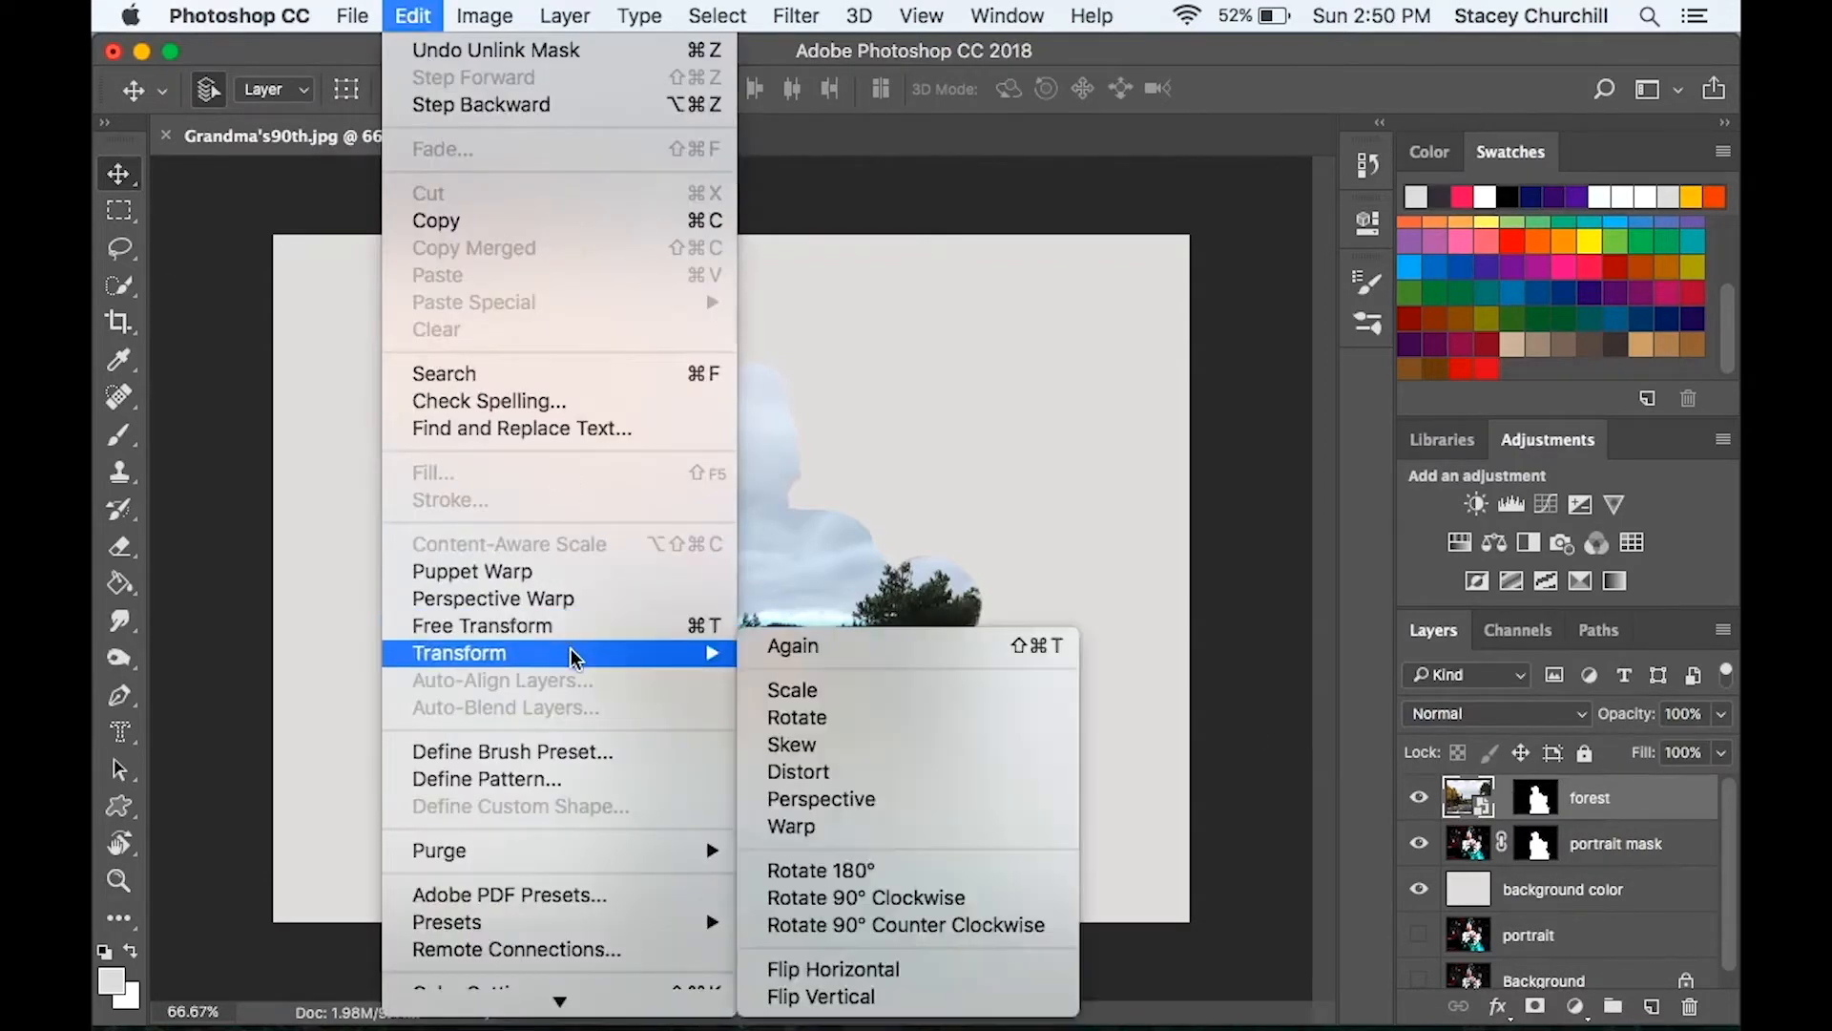
left_click(876, 870)
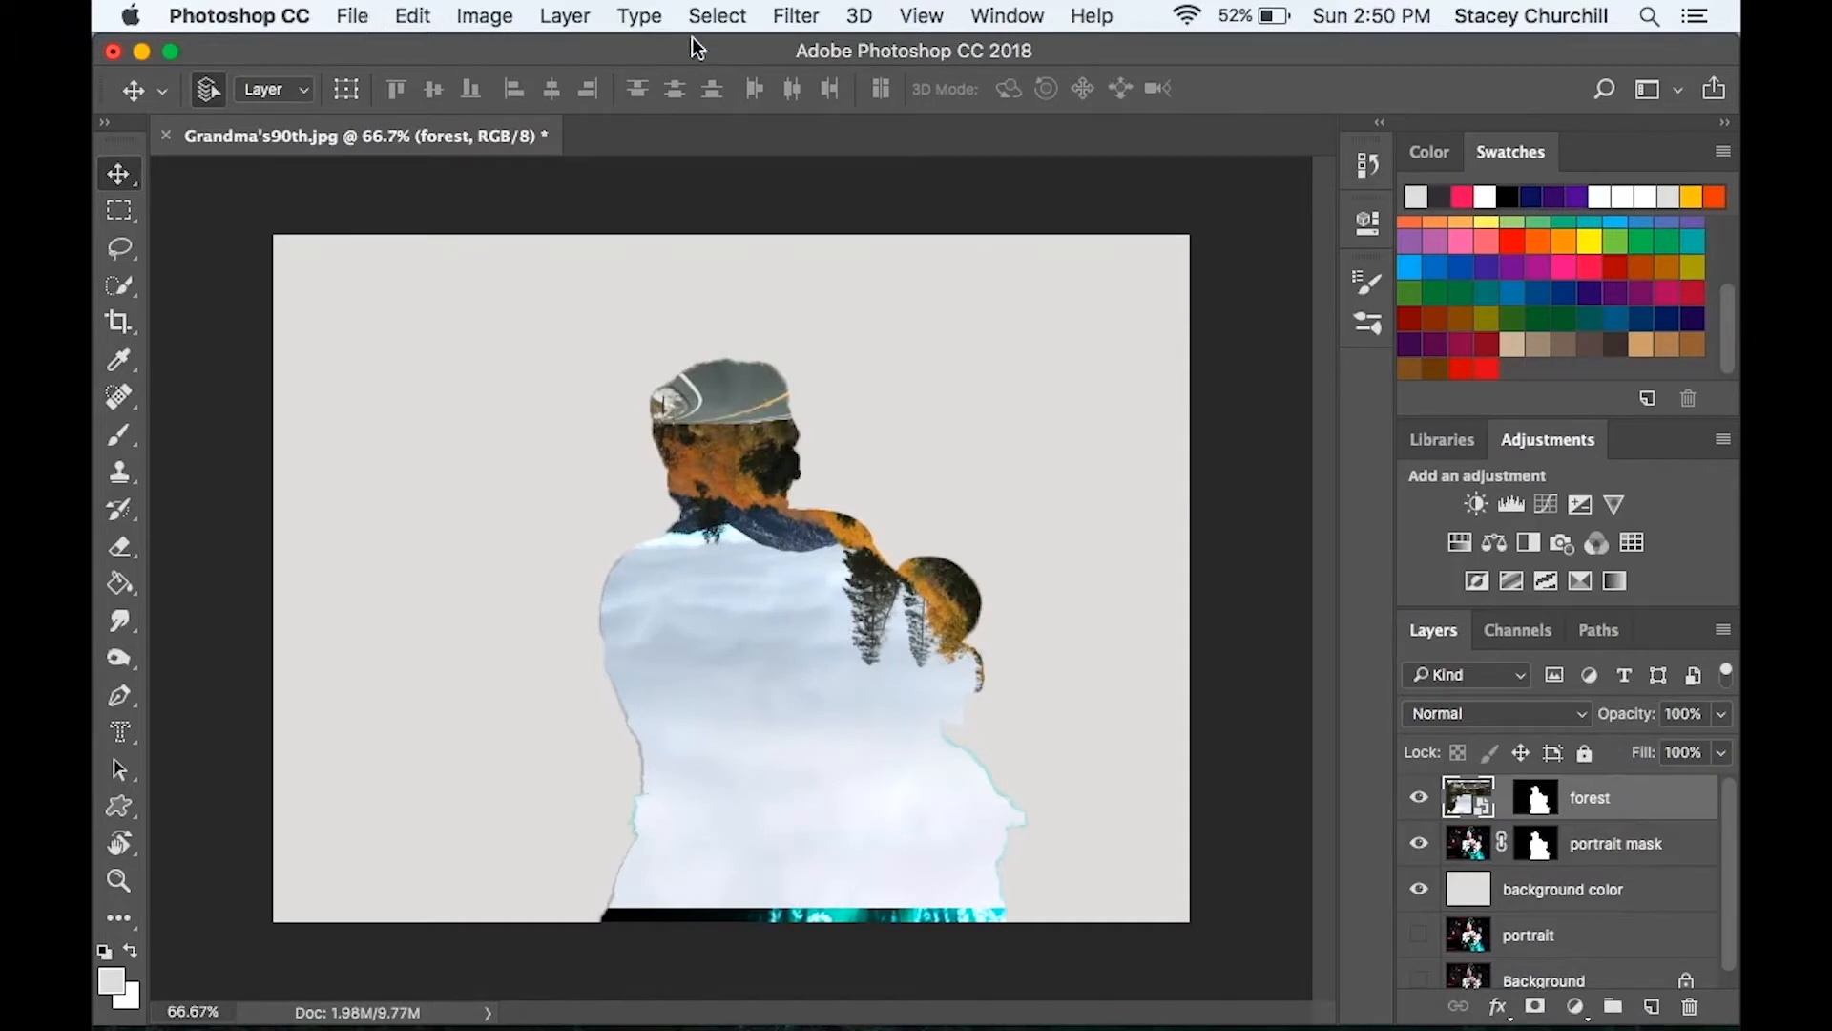
key("super+z")
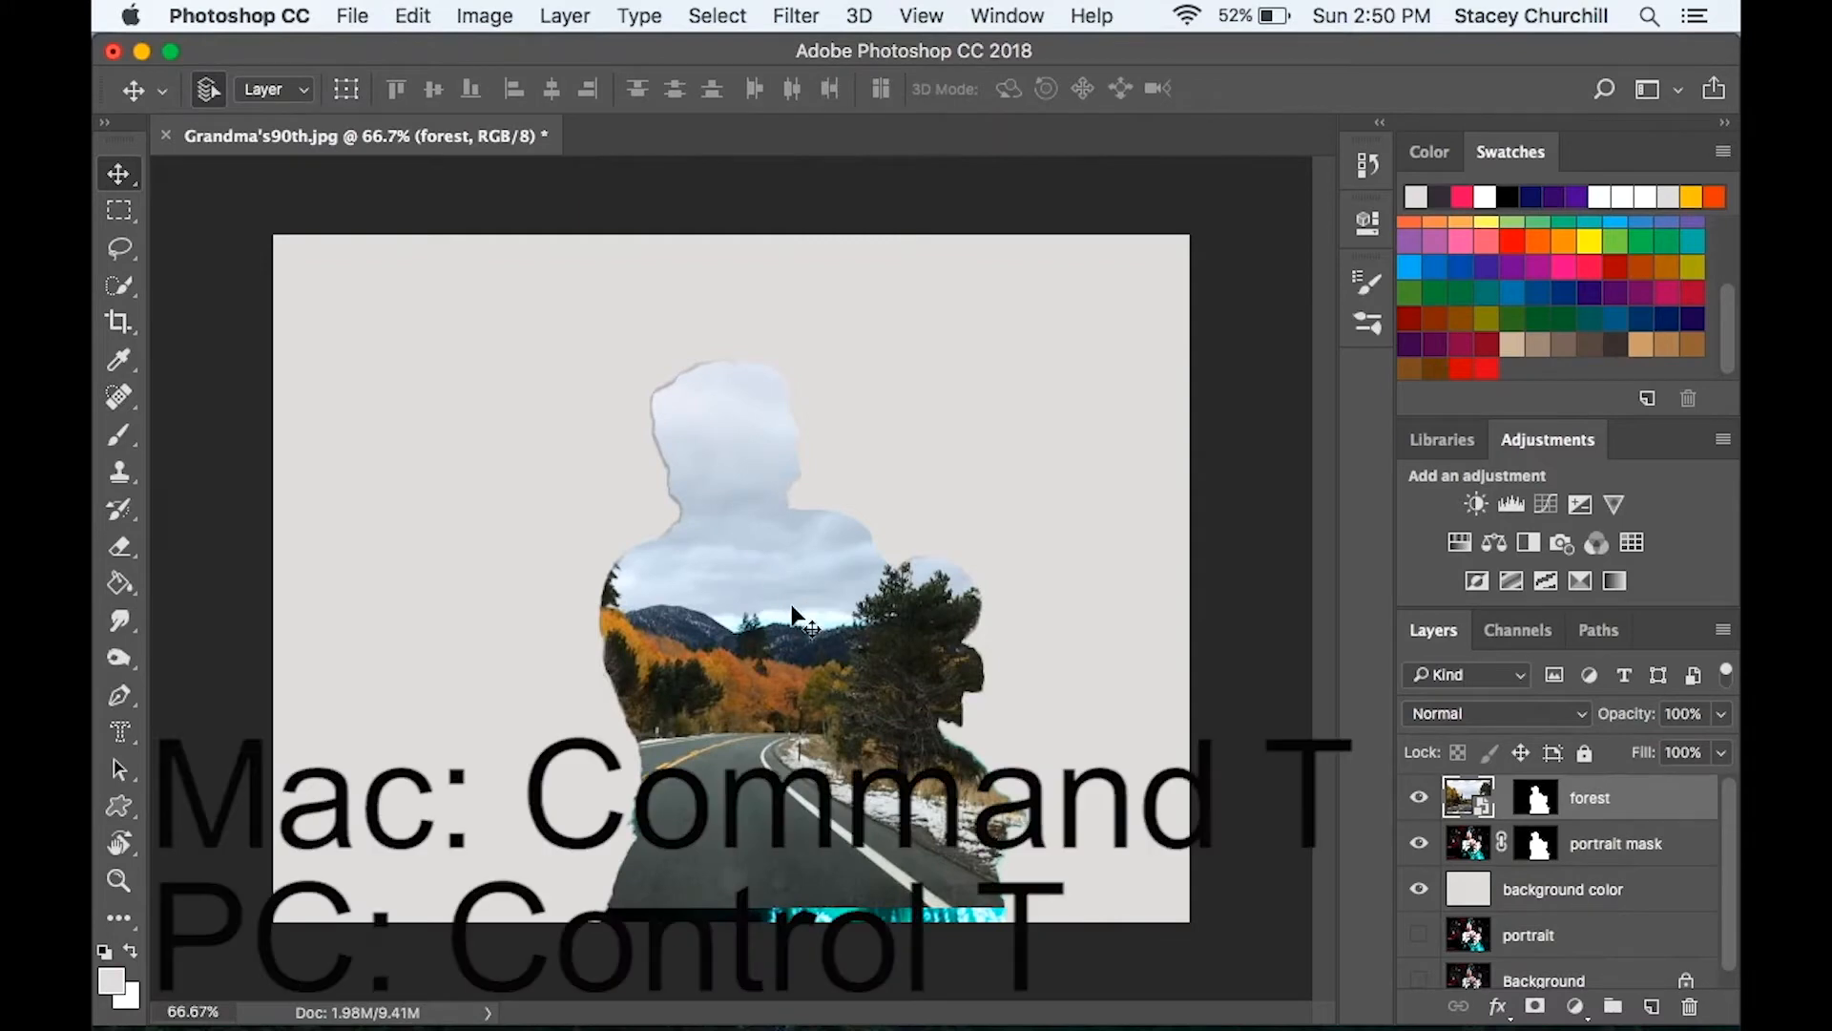
Step: Free-transform the forest photo to about 47% width and 88% height and position it over the silhouette of the woman and baby
key("super+t")
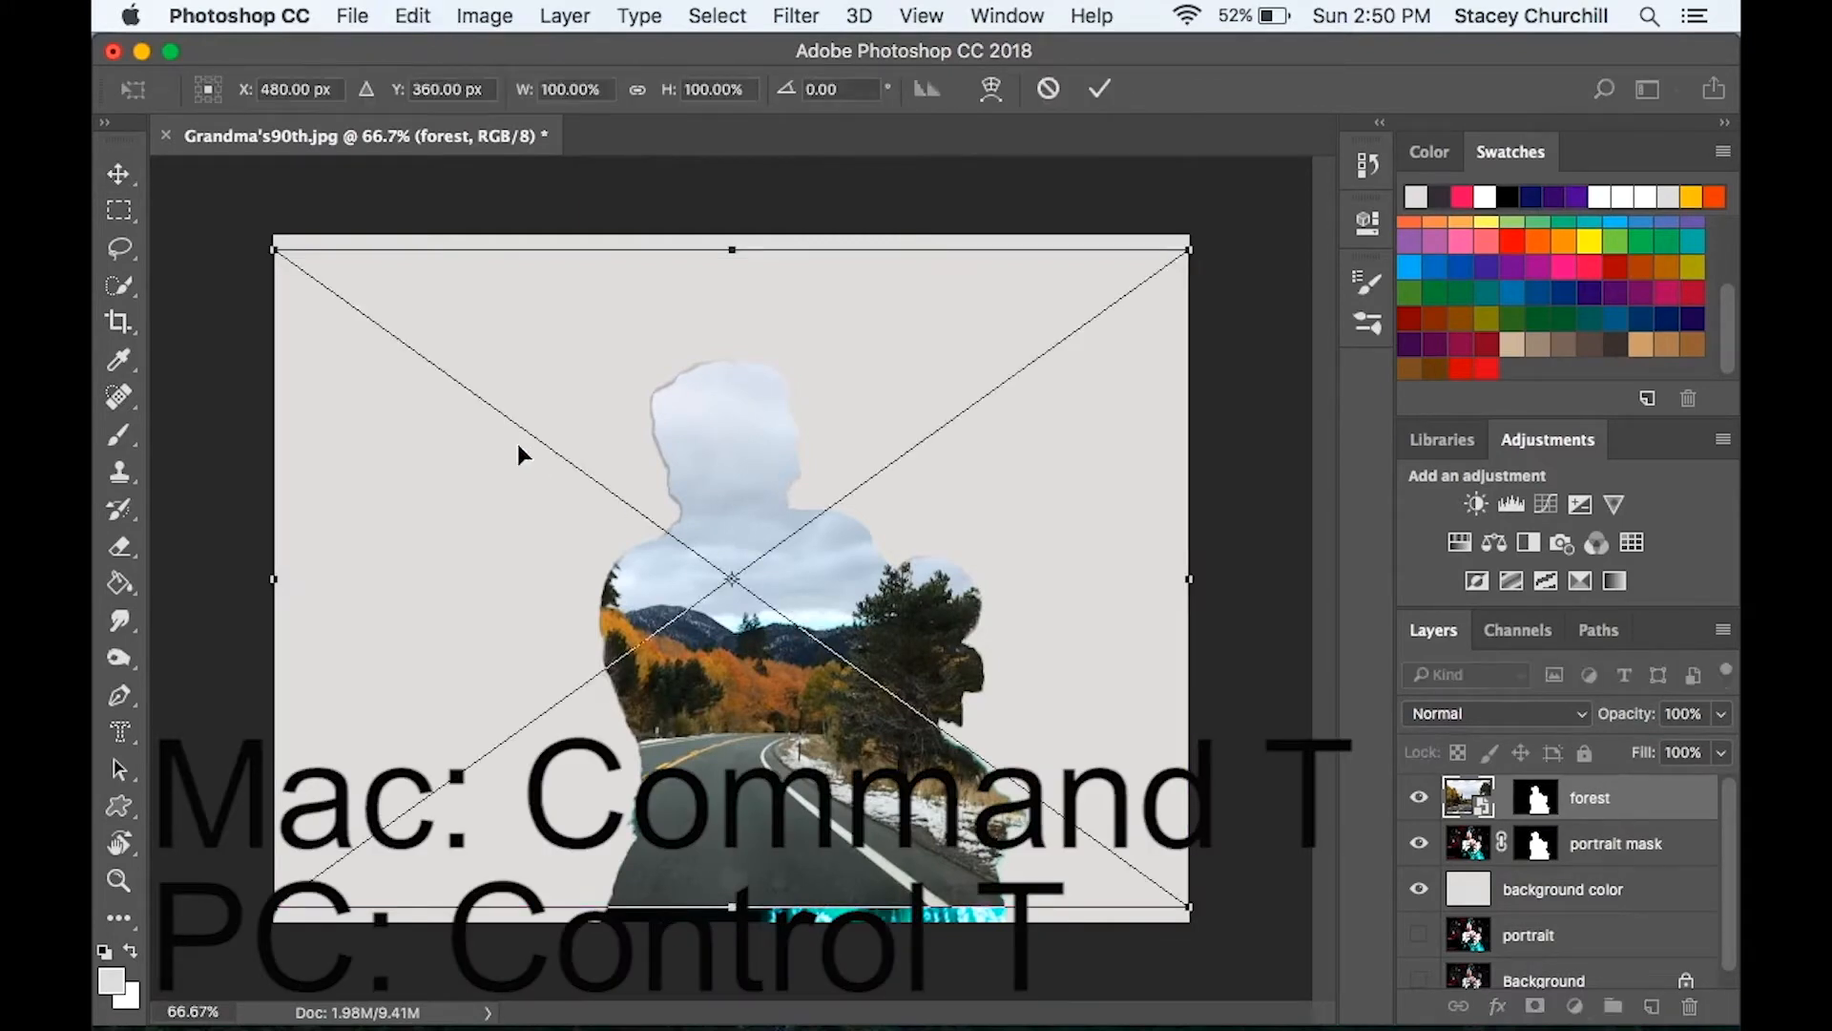
left_click_drag(274, 249, 585, 335)
left_click_drag(1190, 335, 1029, 331)
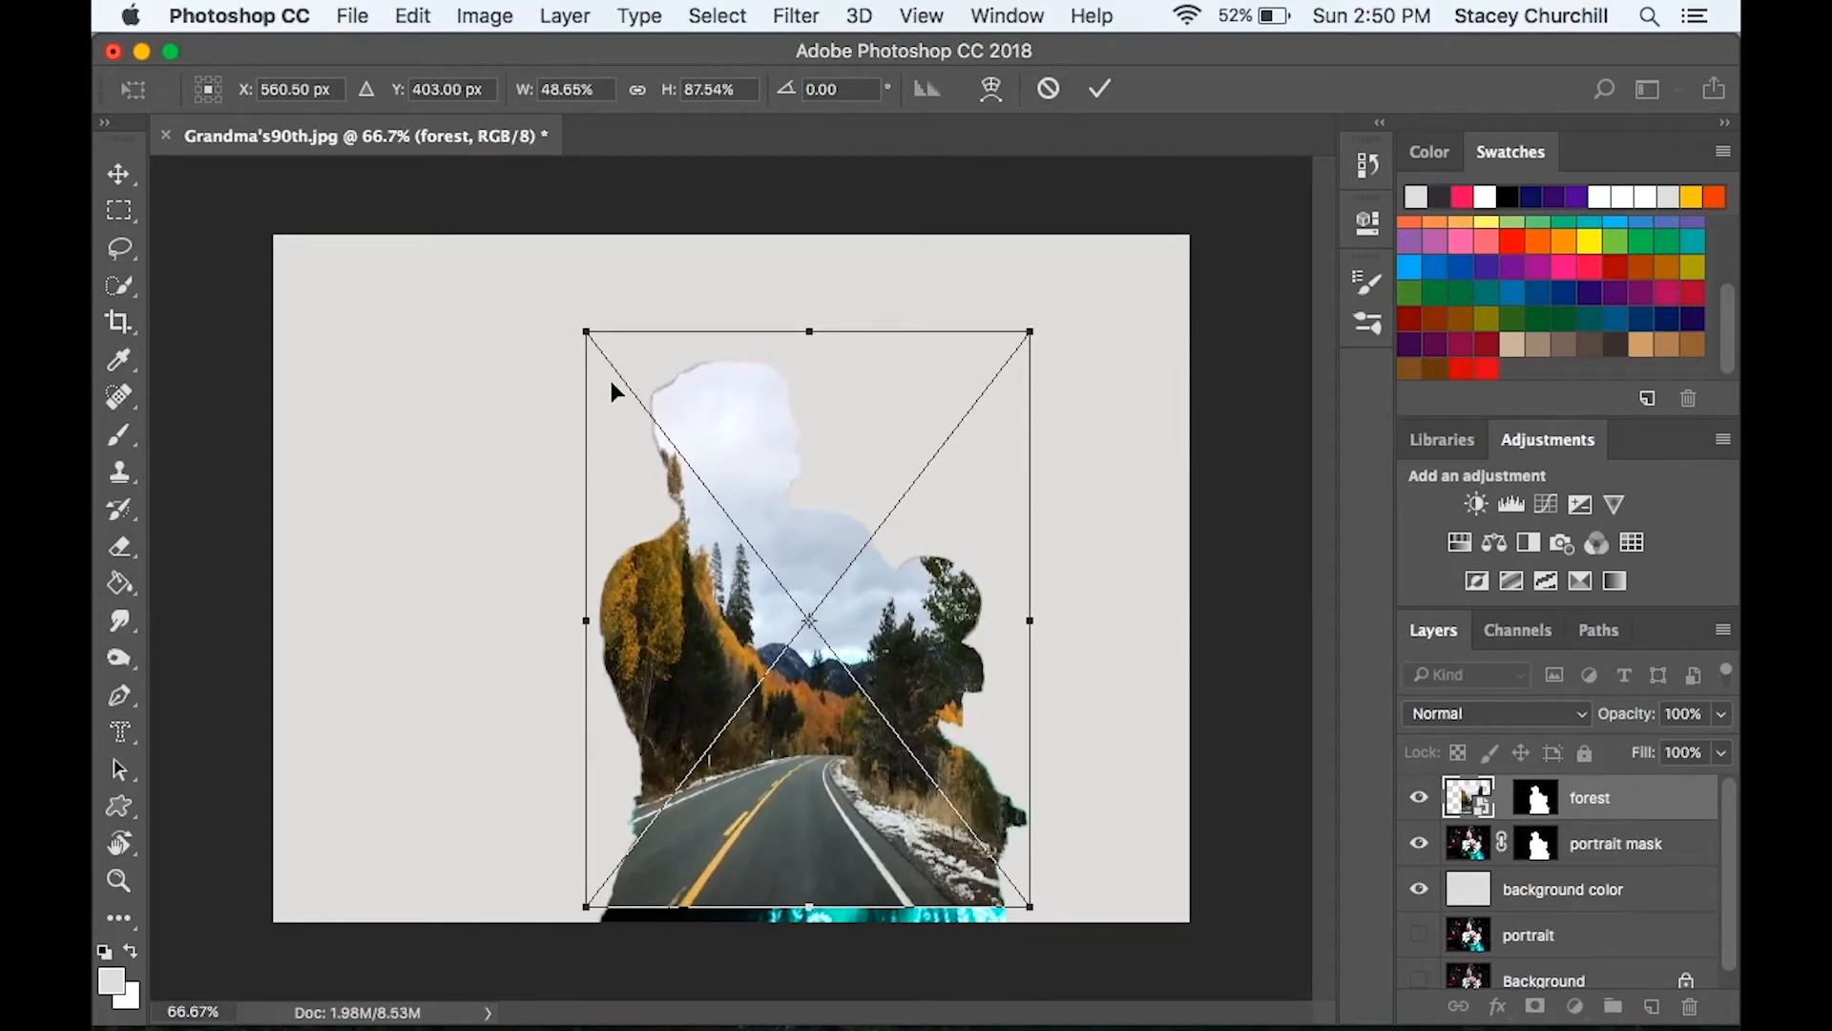
left_click_drag(586, 331, 599, 332)
left_click_drag(822, 735, 823, 694)
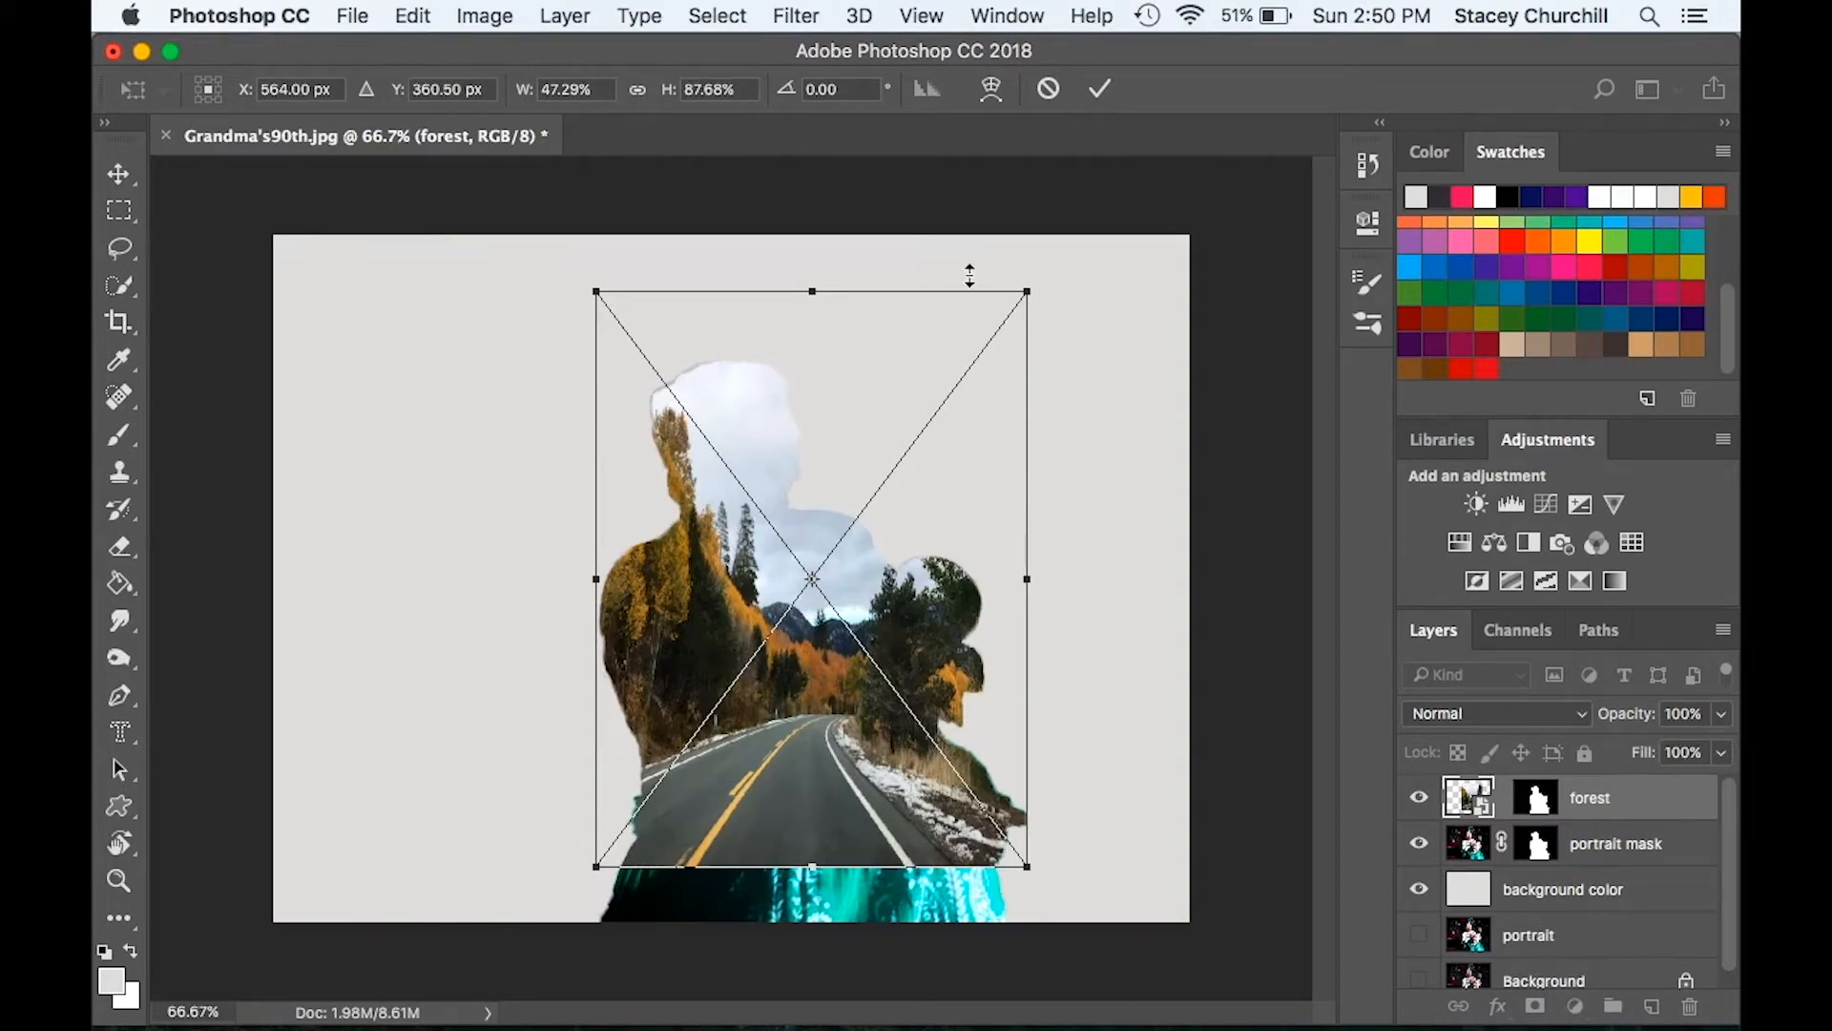
left_click(1101, 90)
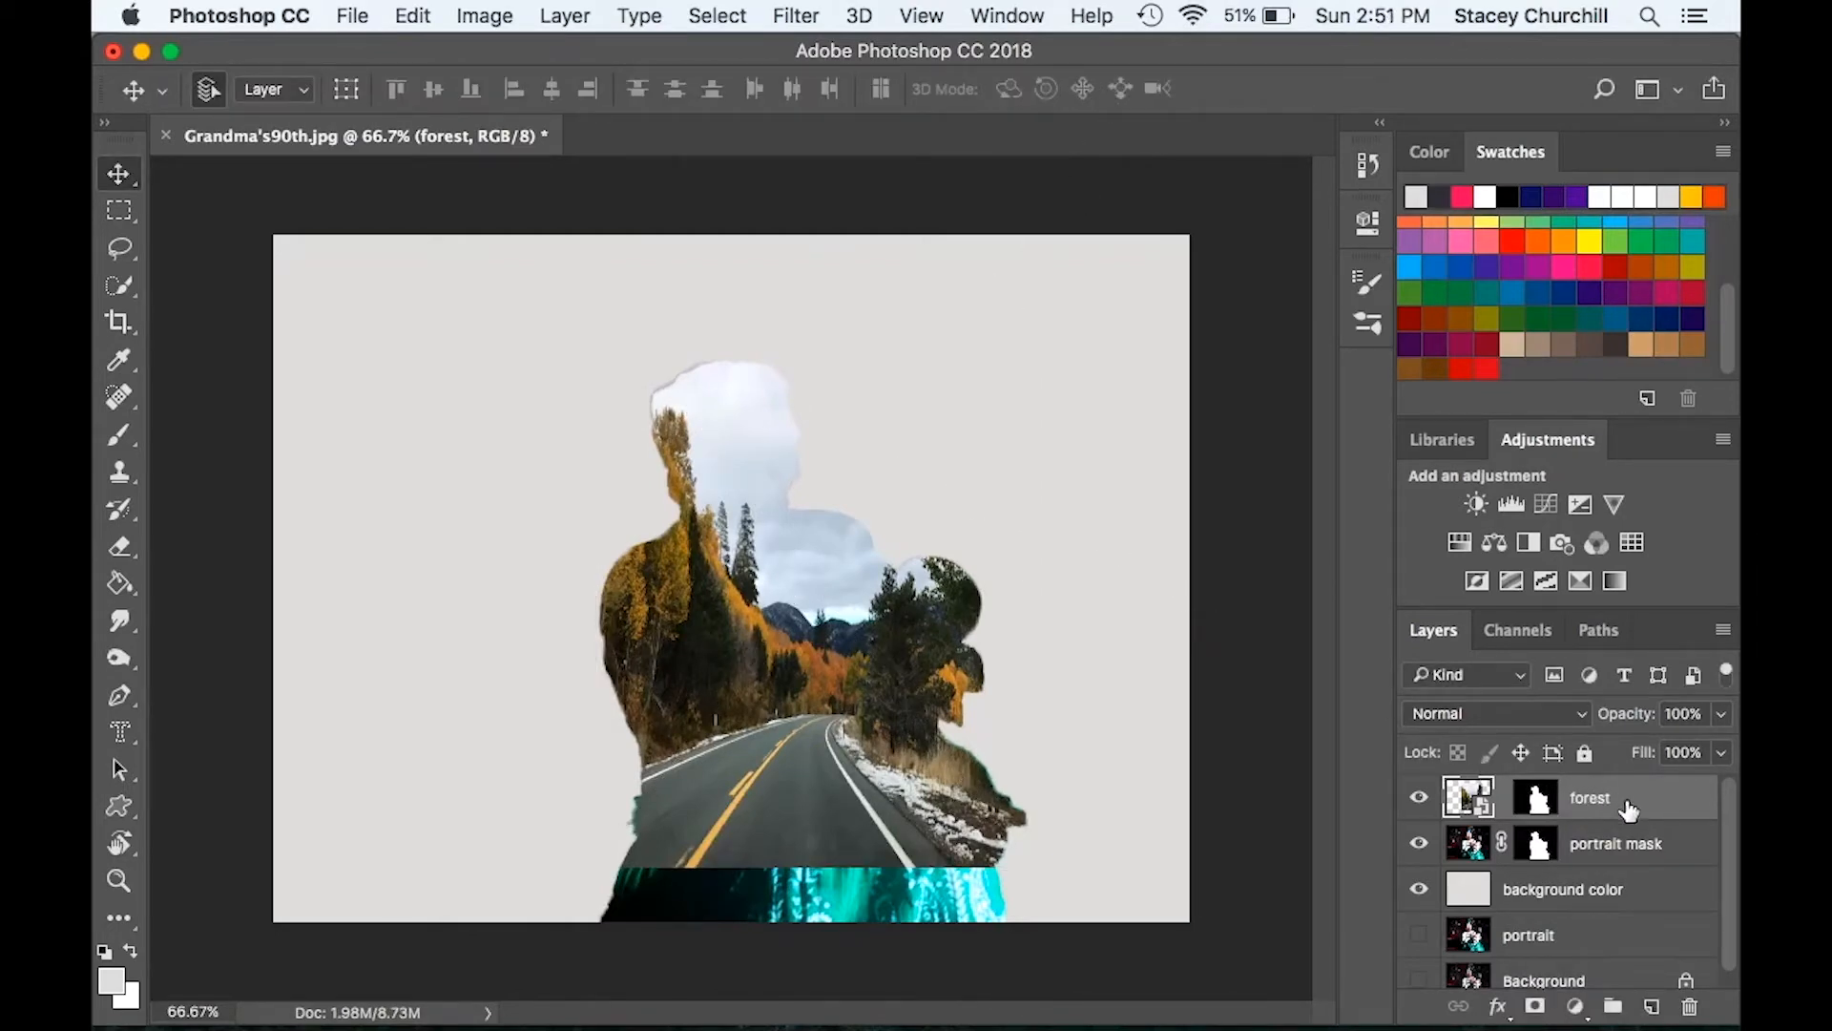
Step: Move the forest layer beneath the portrait mask layer and desaturate the portrait mask layer
left_click_drag(1622, 802, 1624, 867)
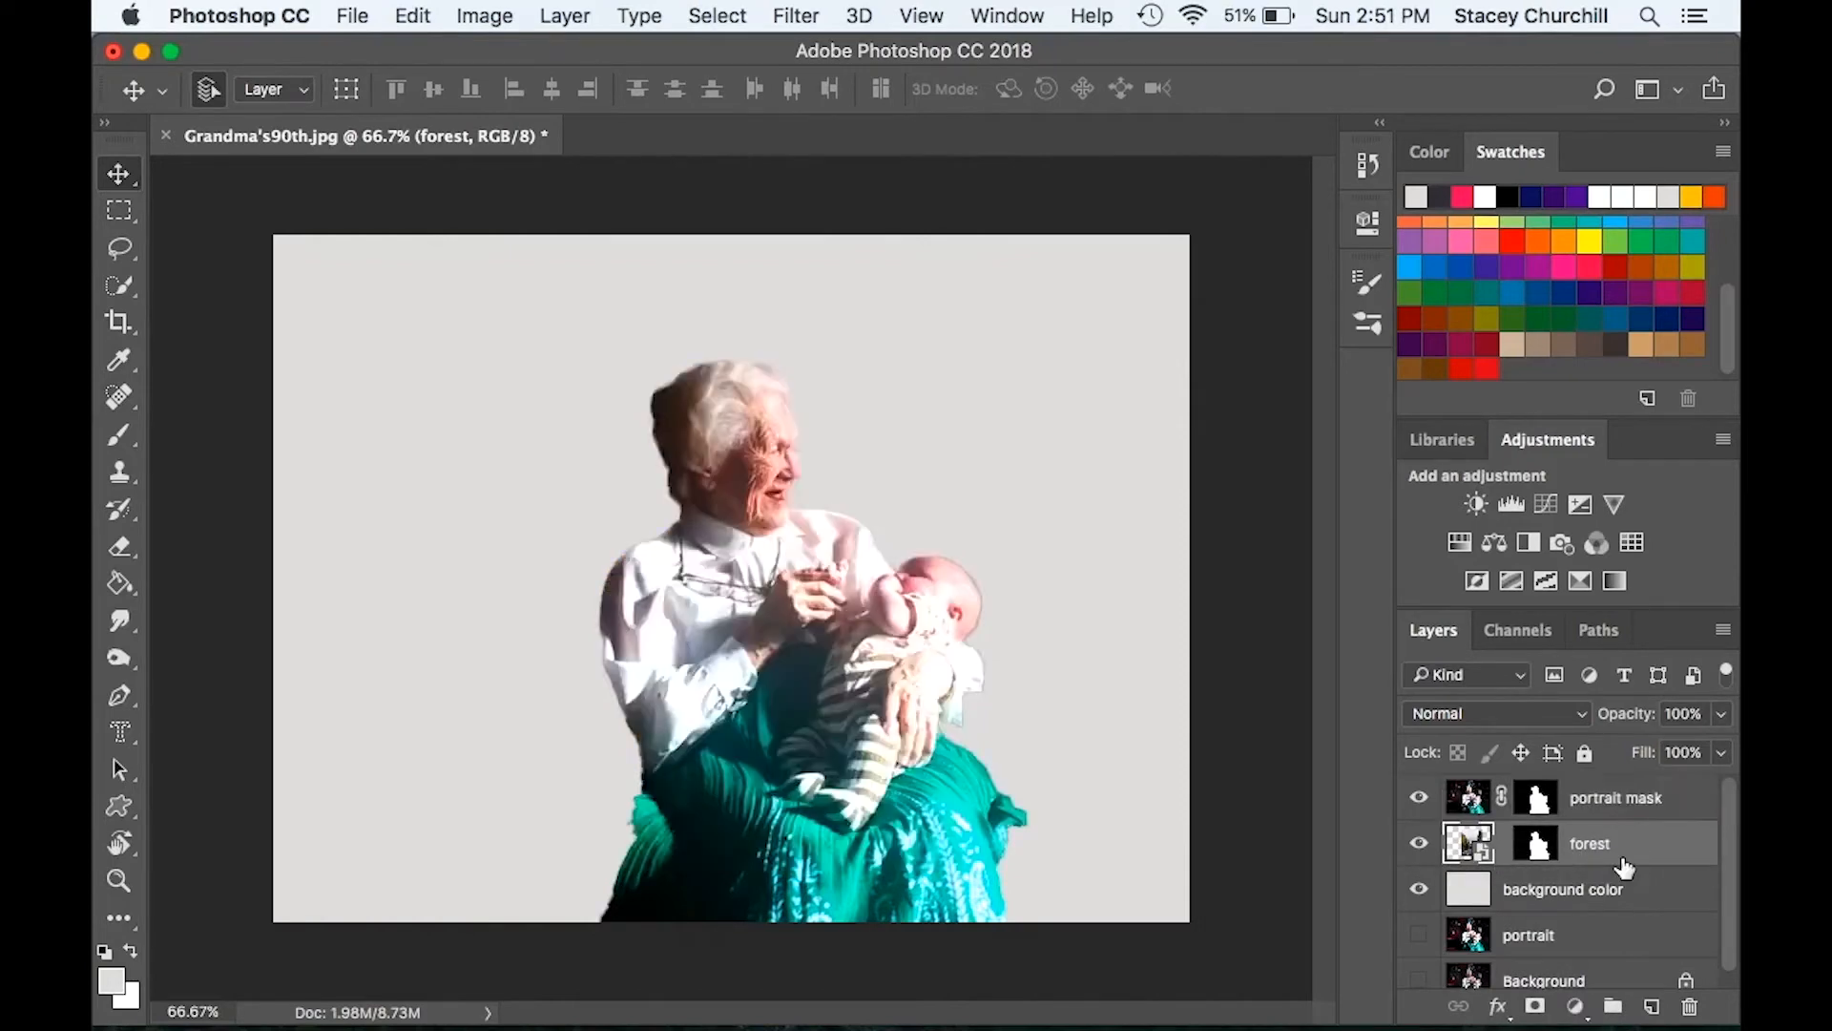
left_click(1574, 811)
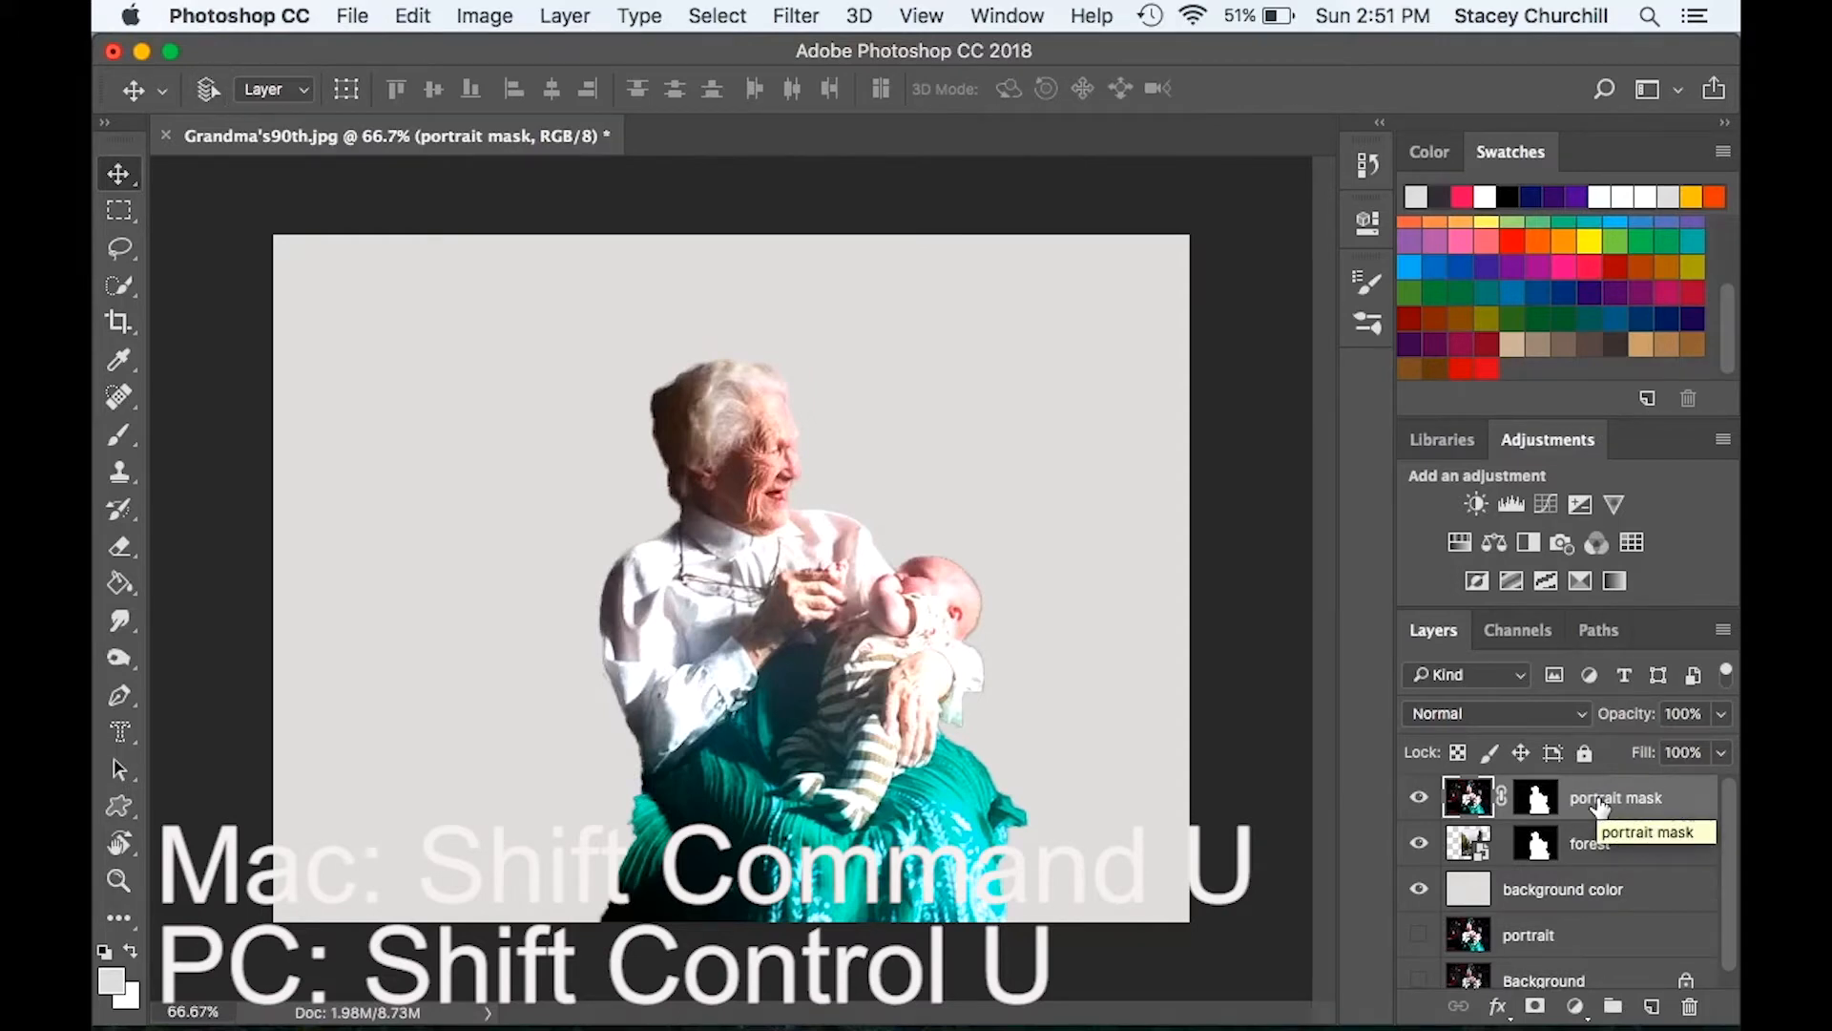
key("shift+super+u")
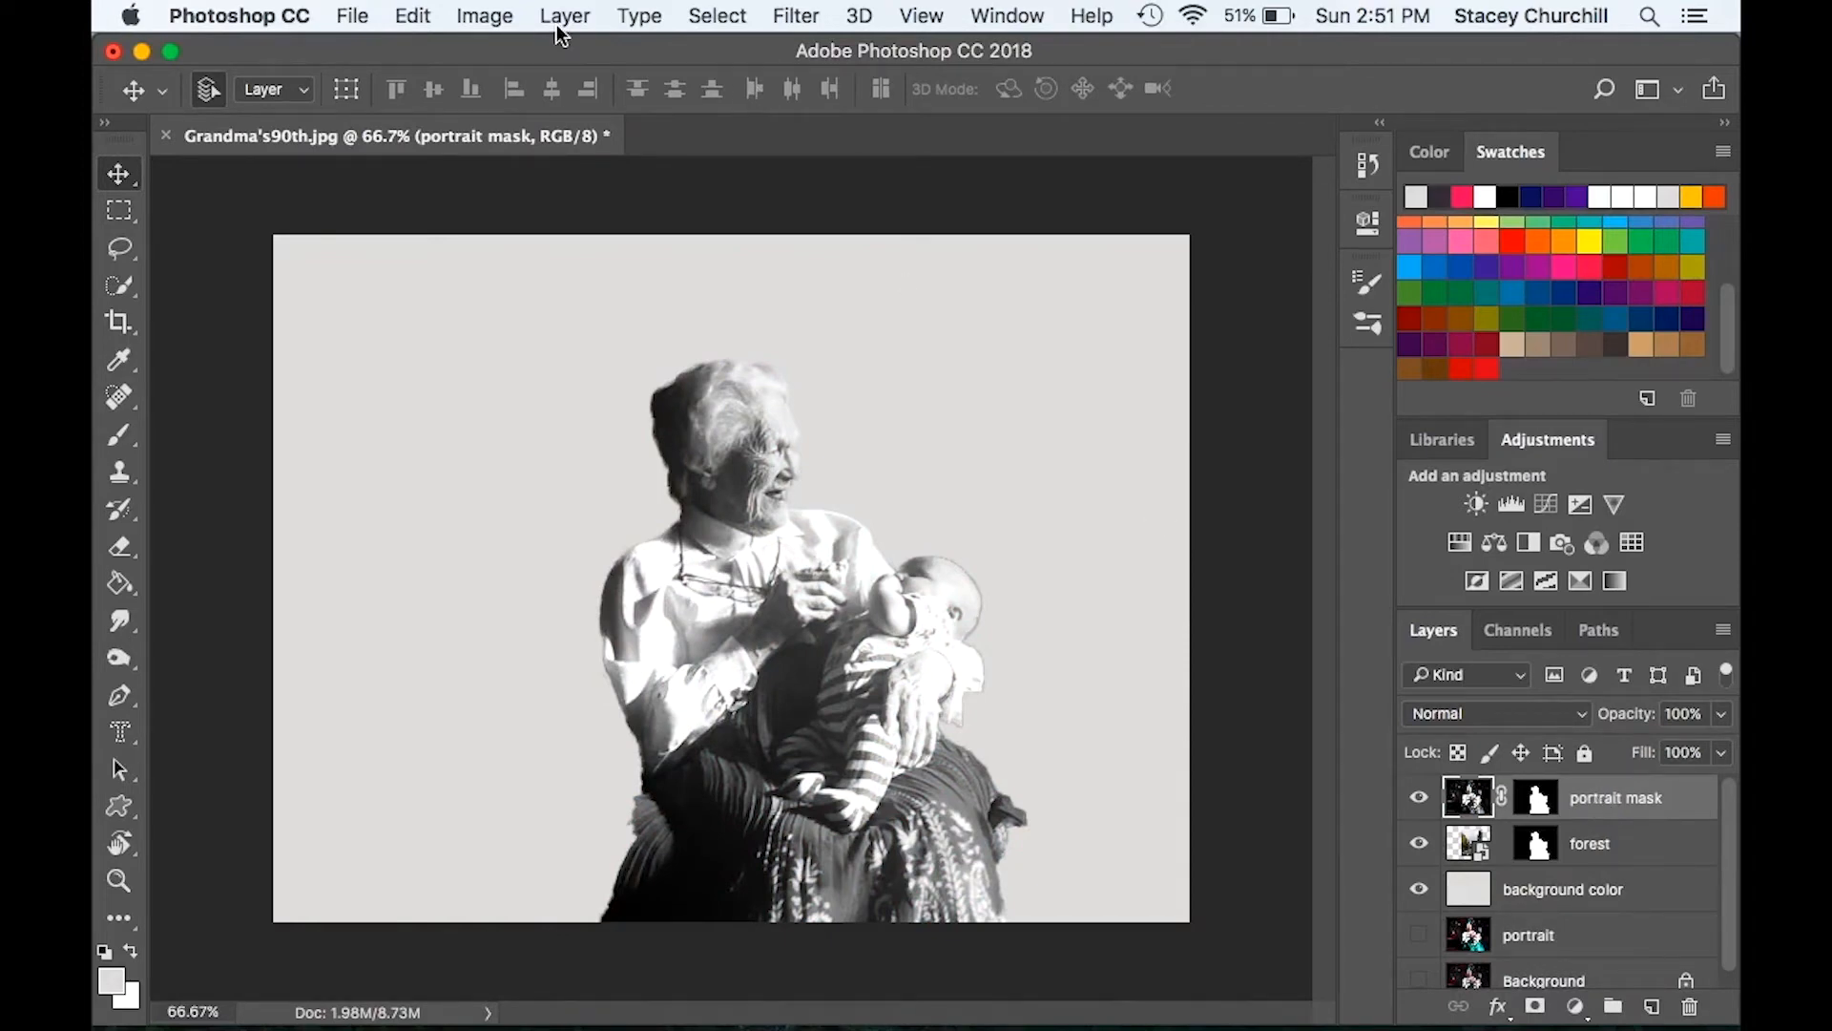
Step: Colorize the portrait mask layer using Hue/Saturation with Hue 212 and Saturation 10
left_click(486, 16)
mouse_move(556, 95)
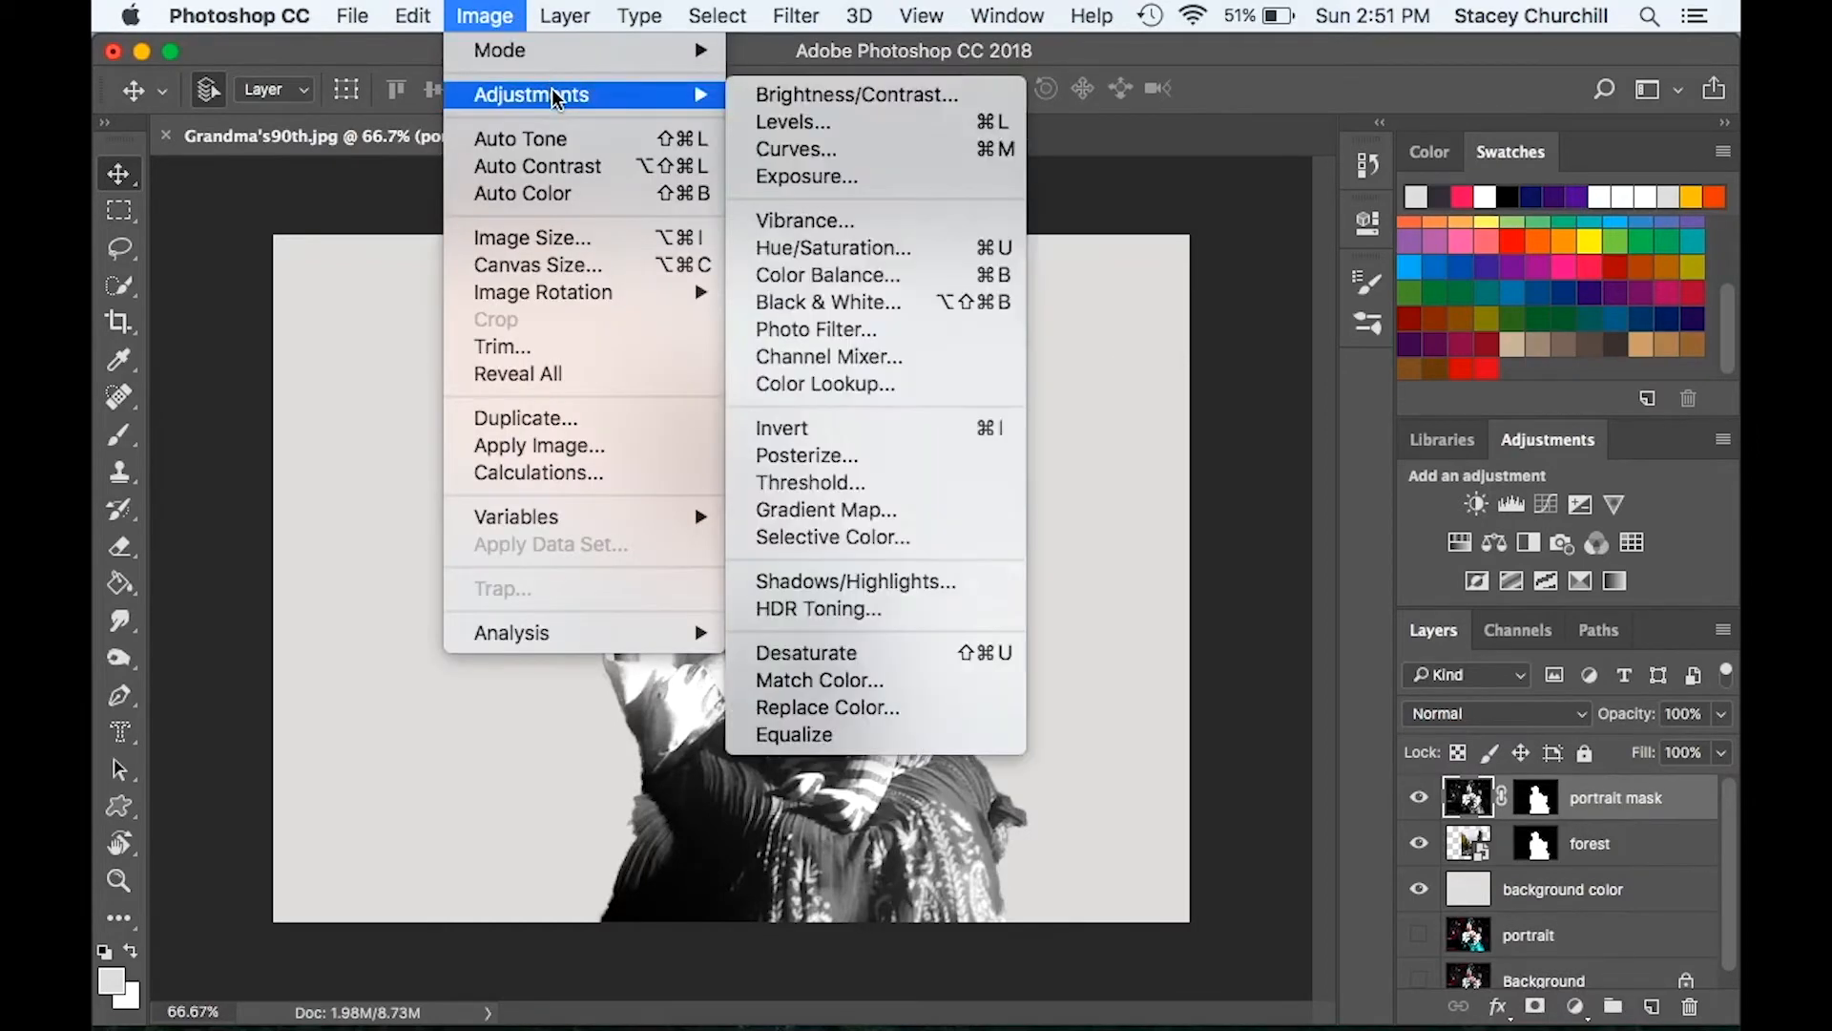
left_click(815, 249)
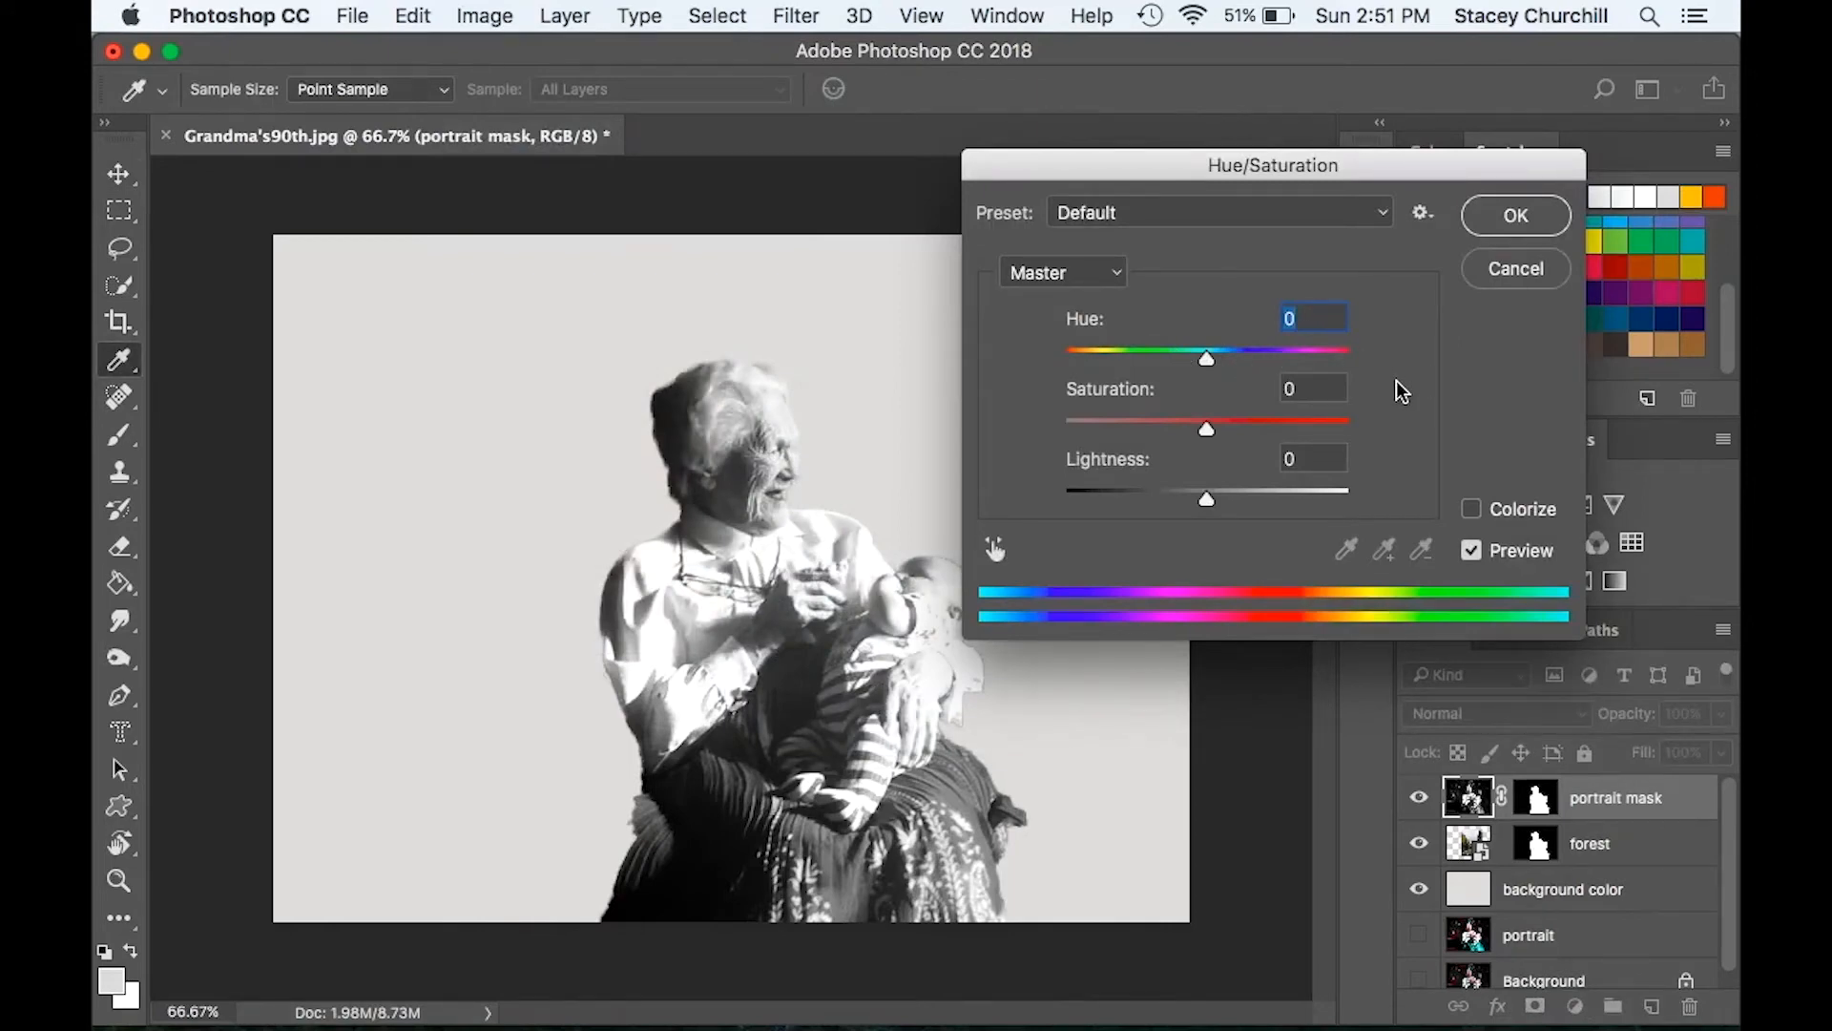
left_click(1472, 510)
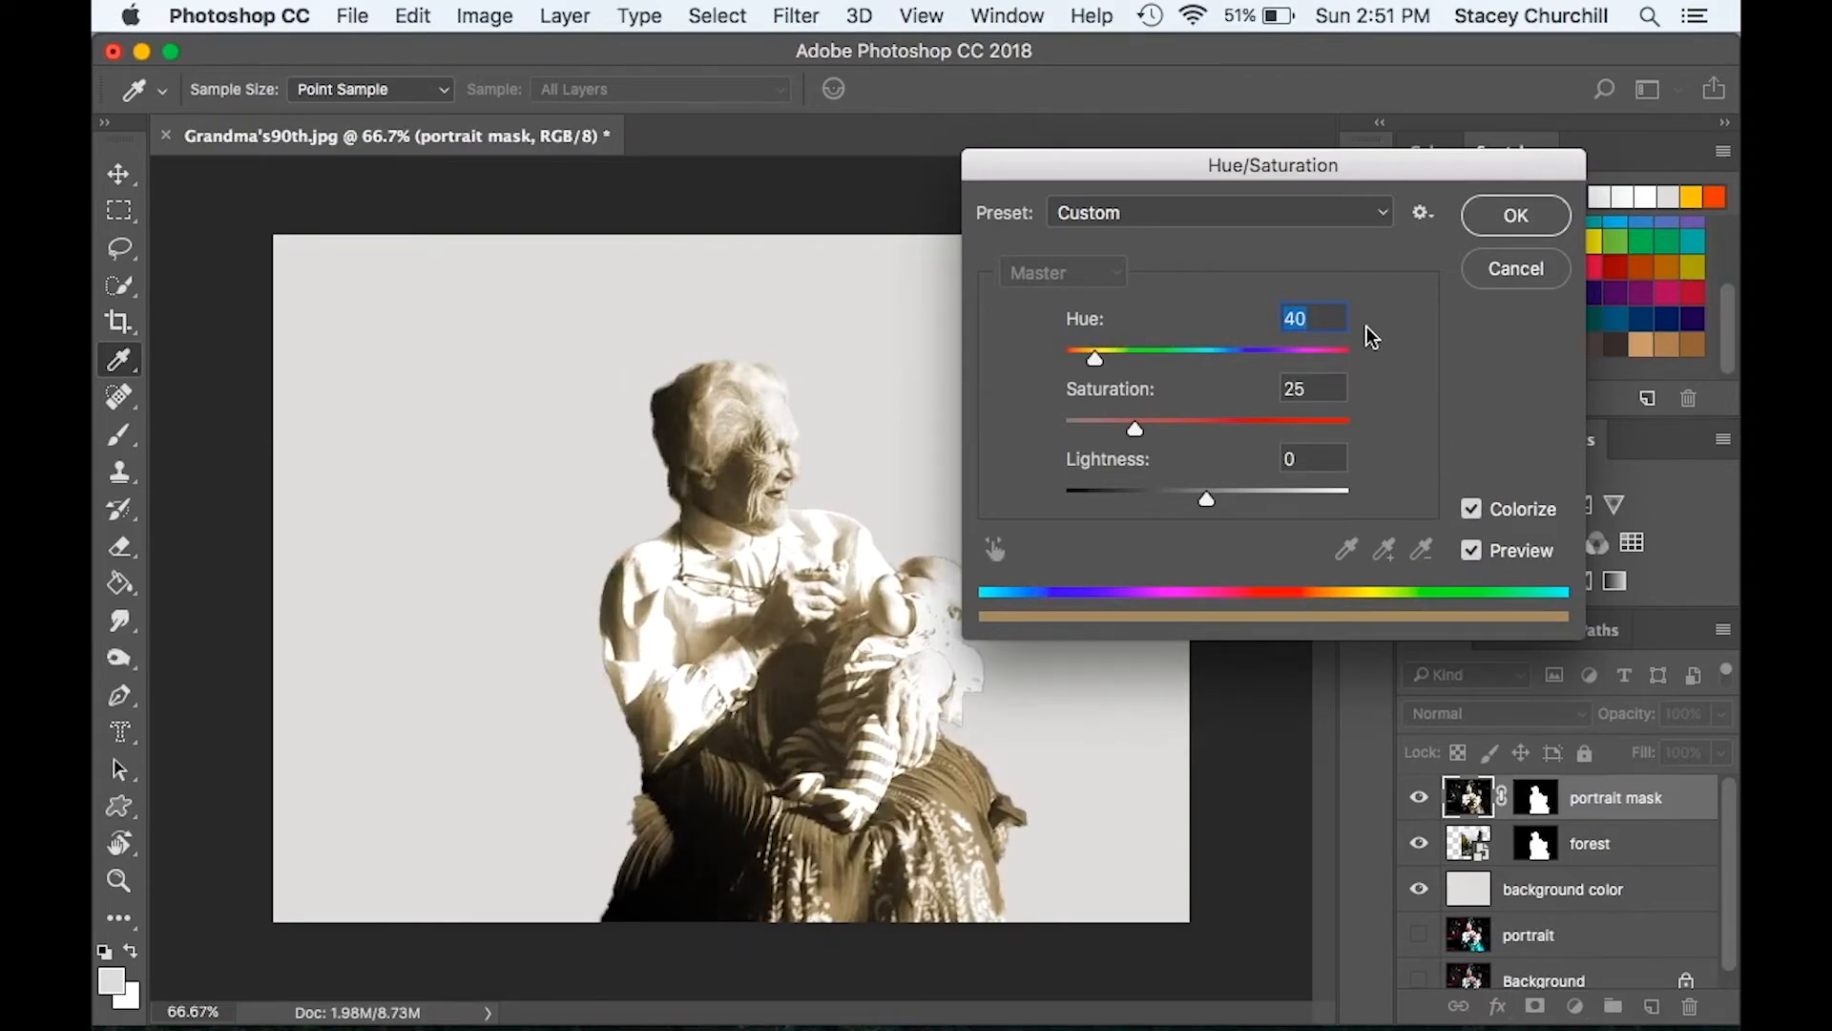
type("212")
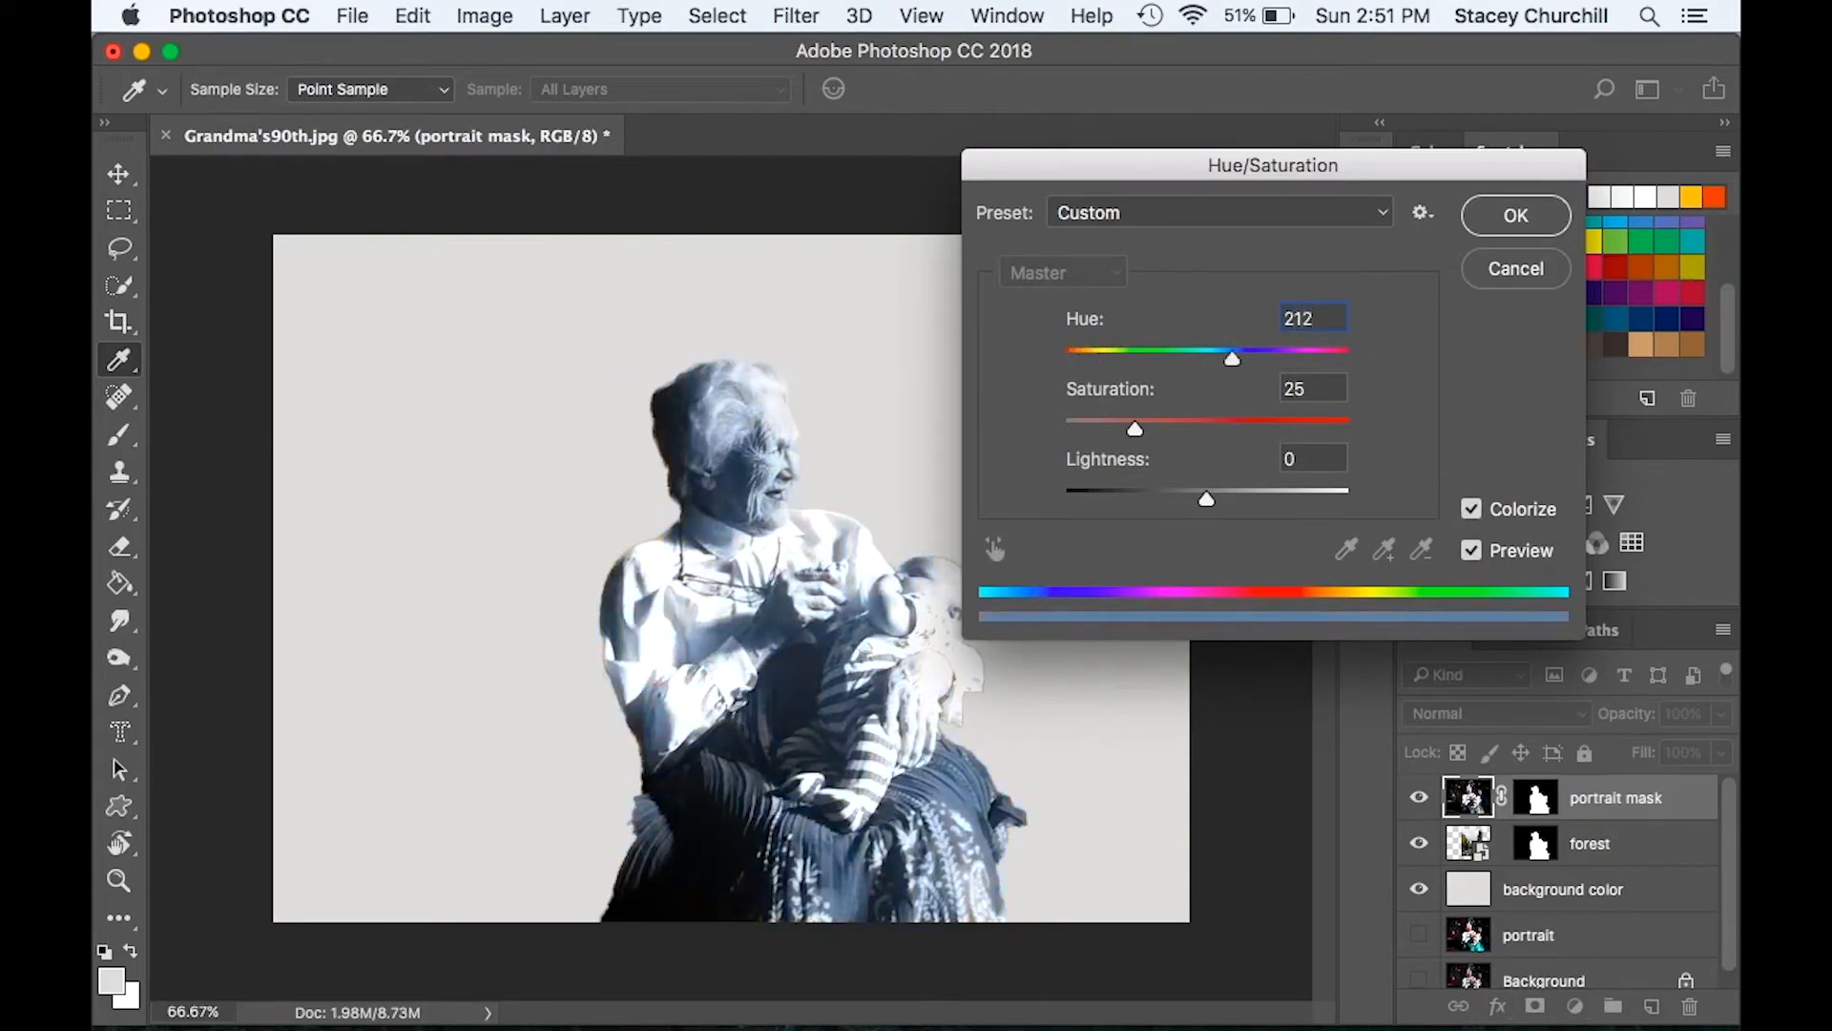
double_click(1329, 391)
type("10")
left_click(1509, 214)
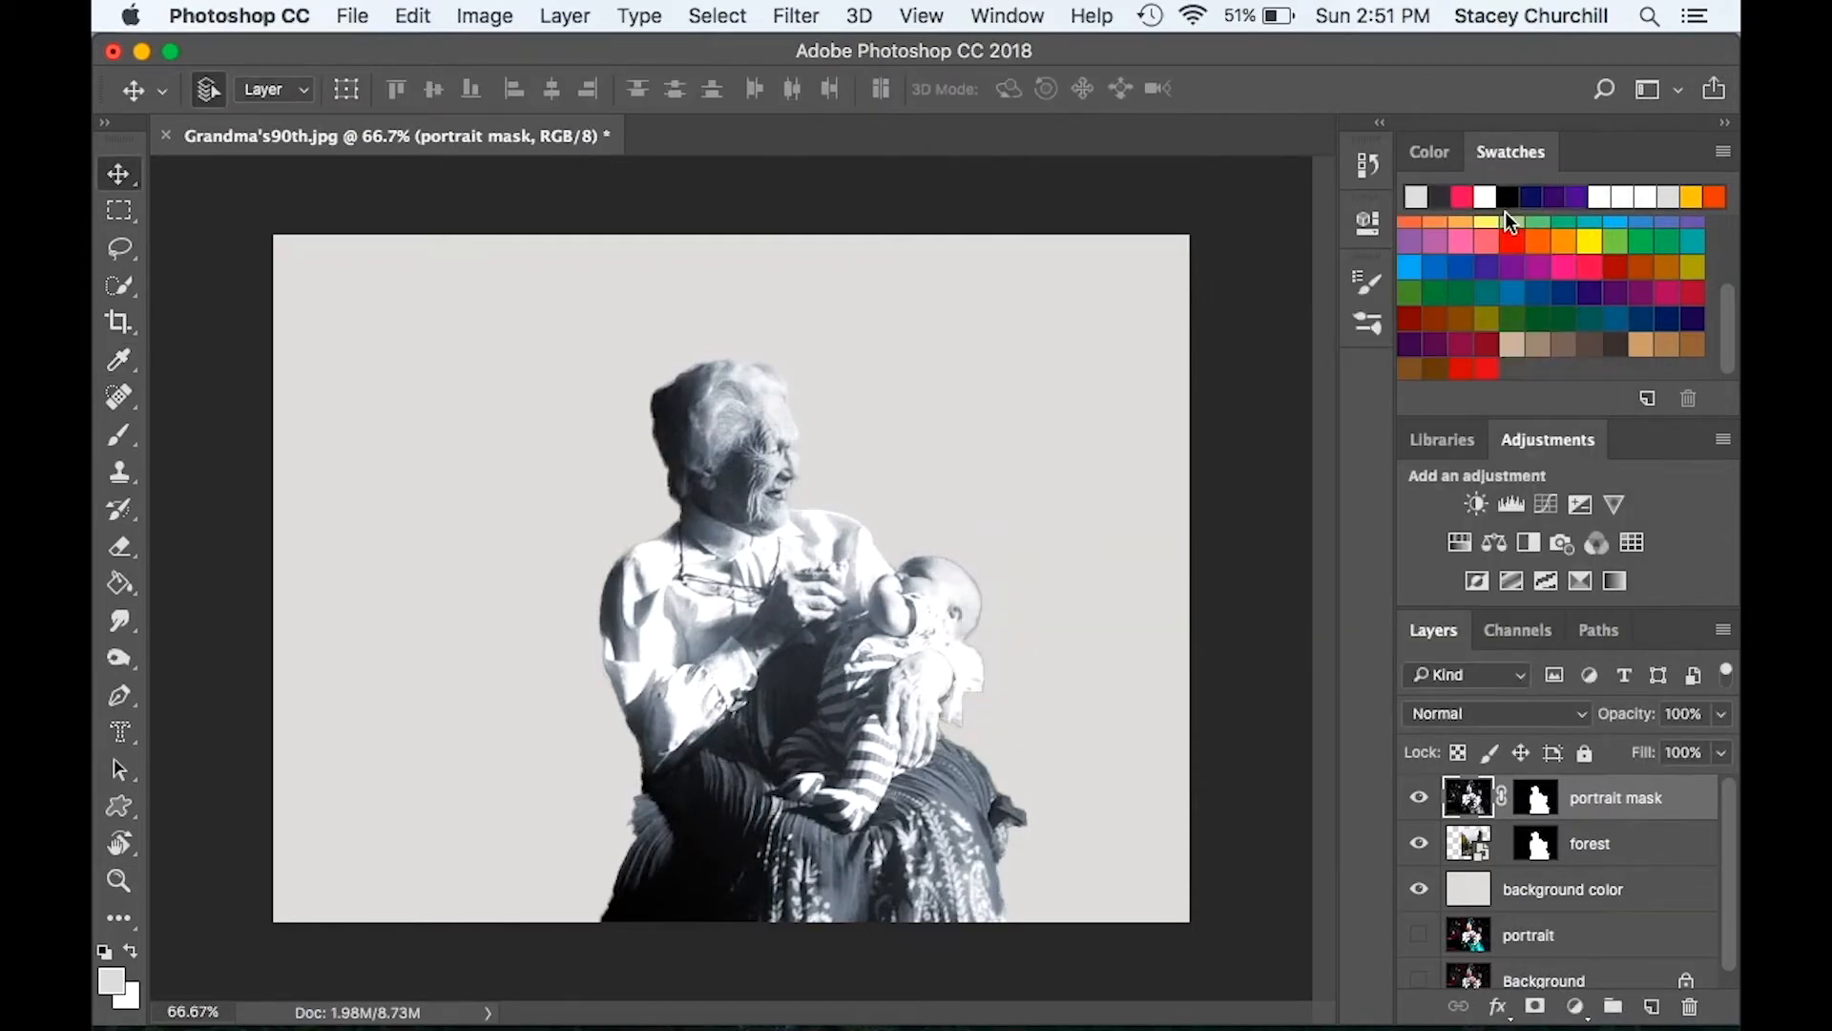
Step: Apply the portrait mask layer's mask to its pixels and set the layer's blending mode to Screen
left_click(1537, 798)
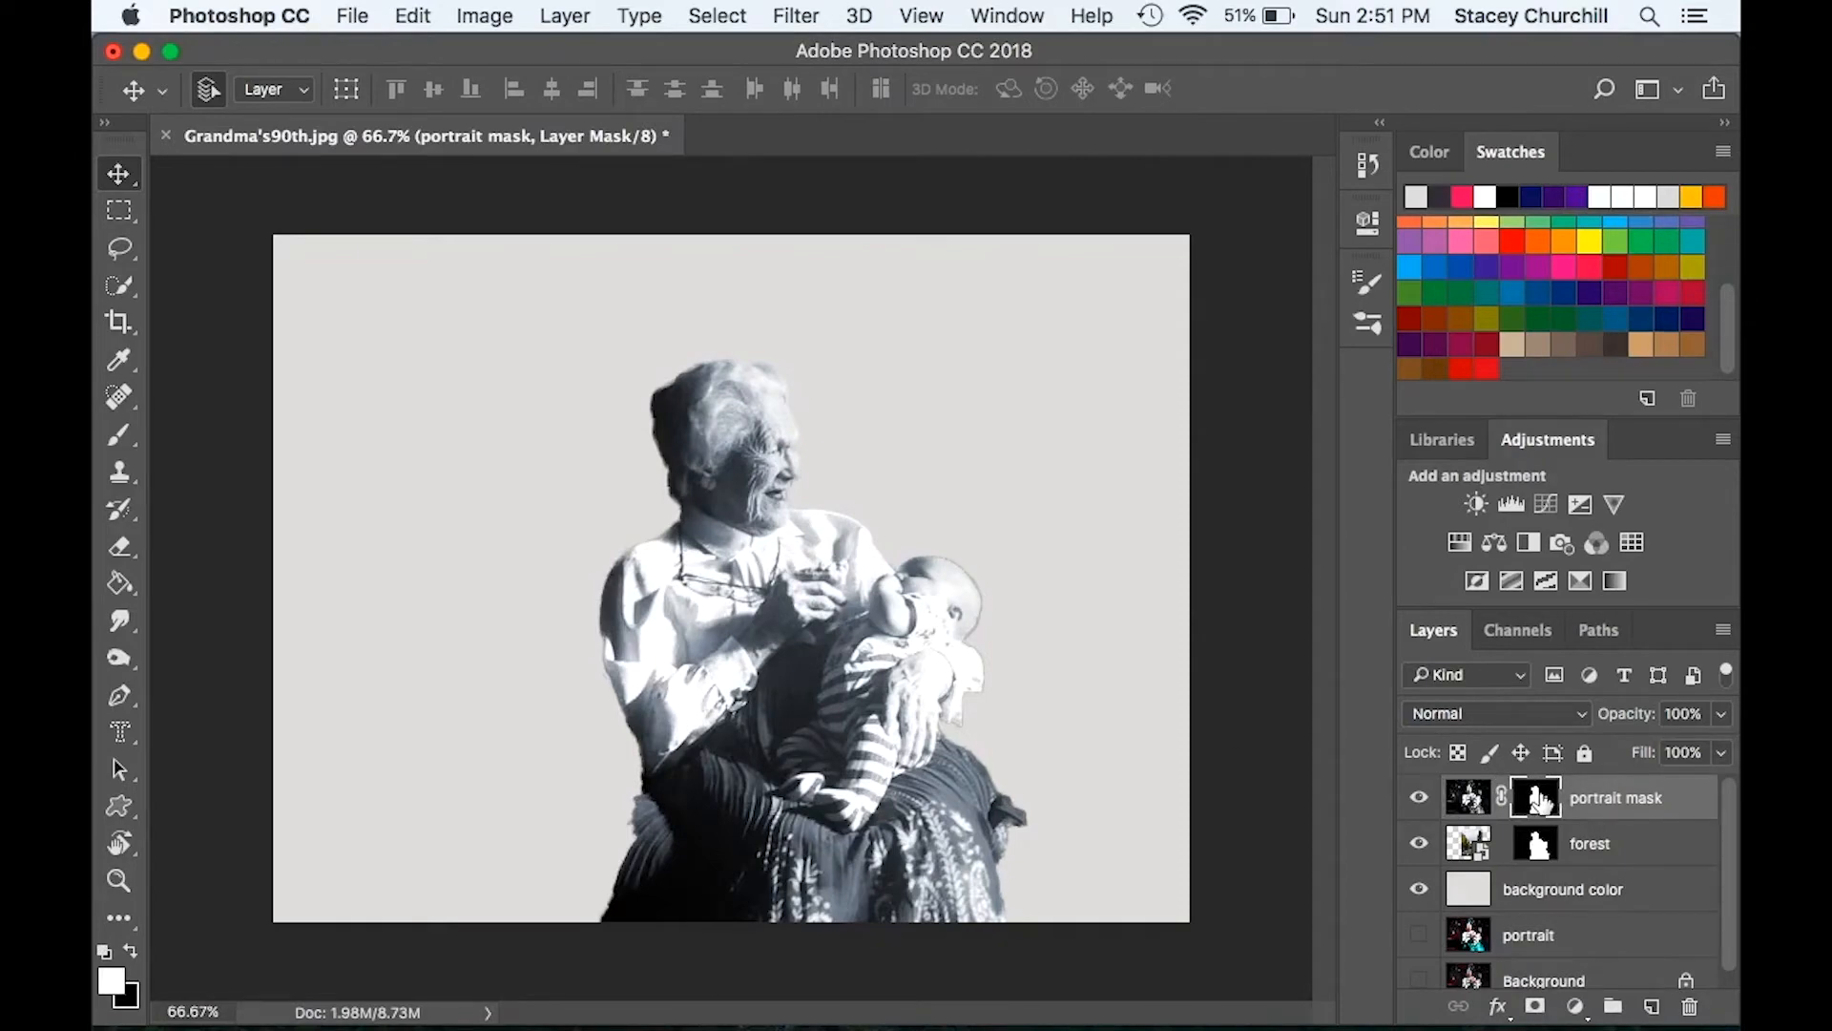
right_click(1540, 801)
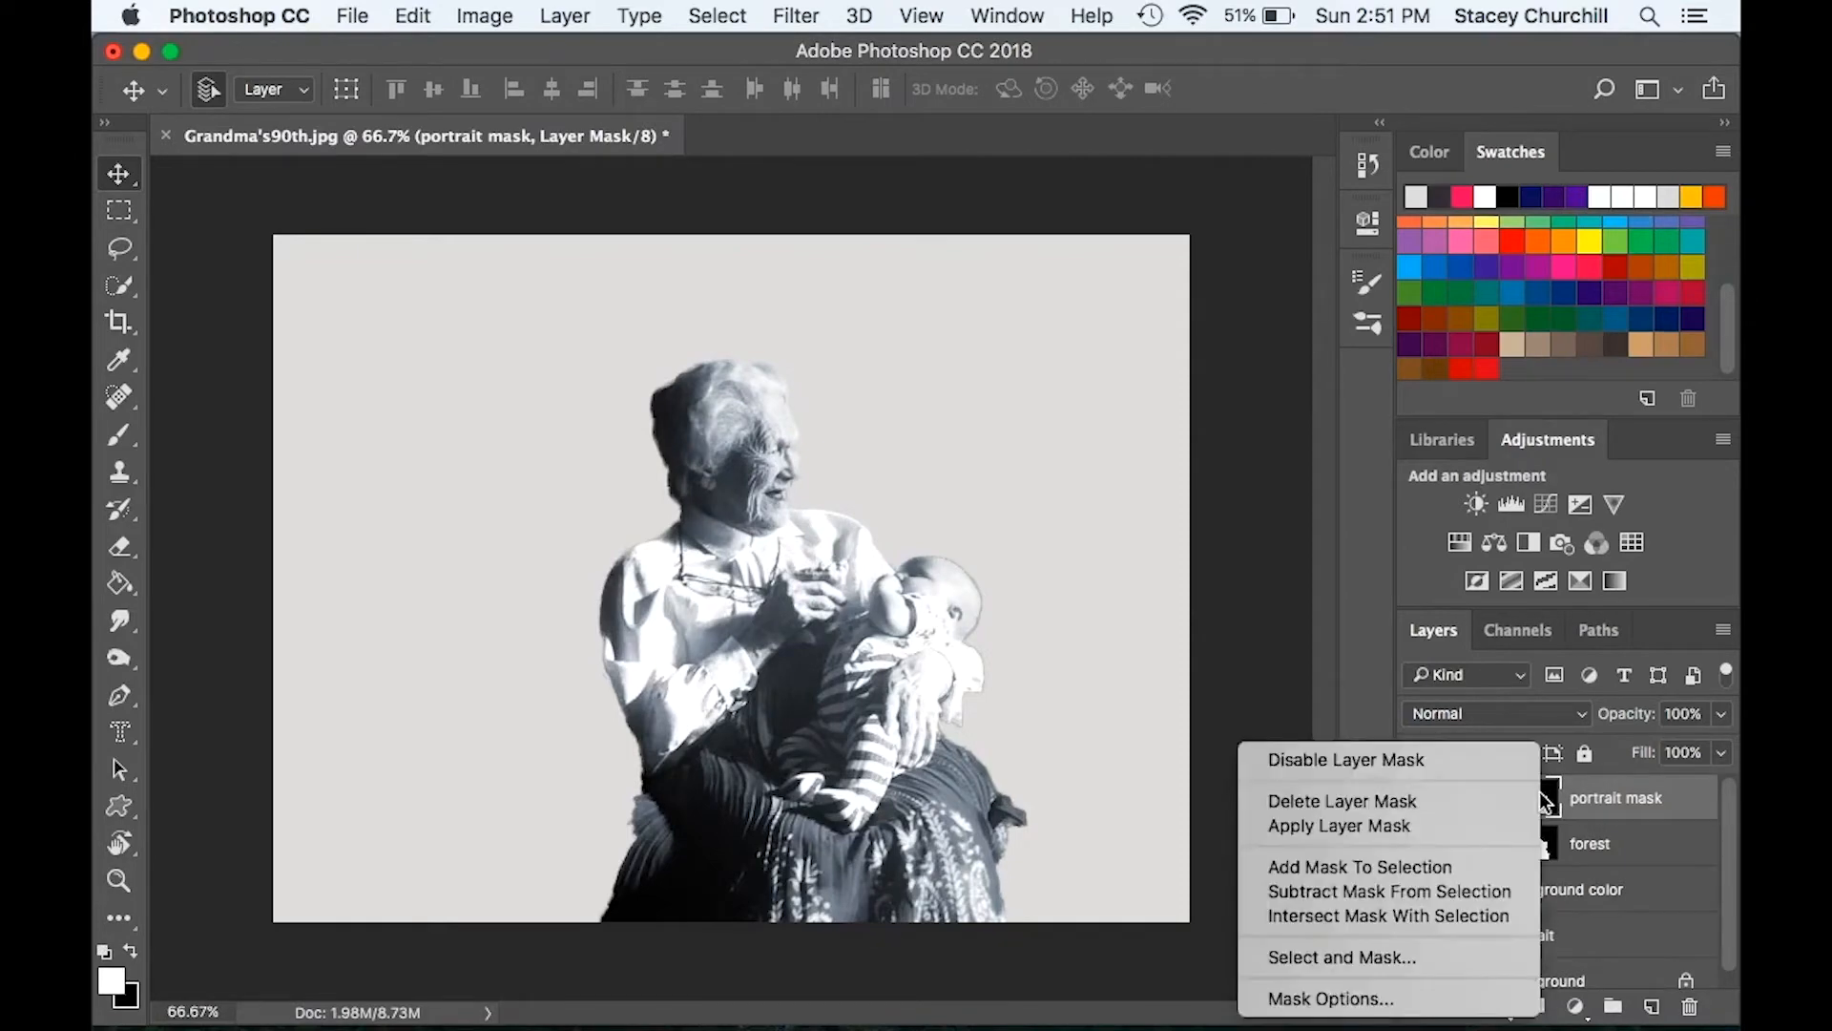
left_click(1451, 826)
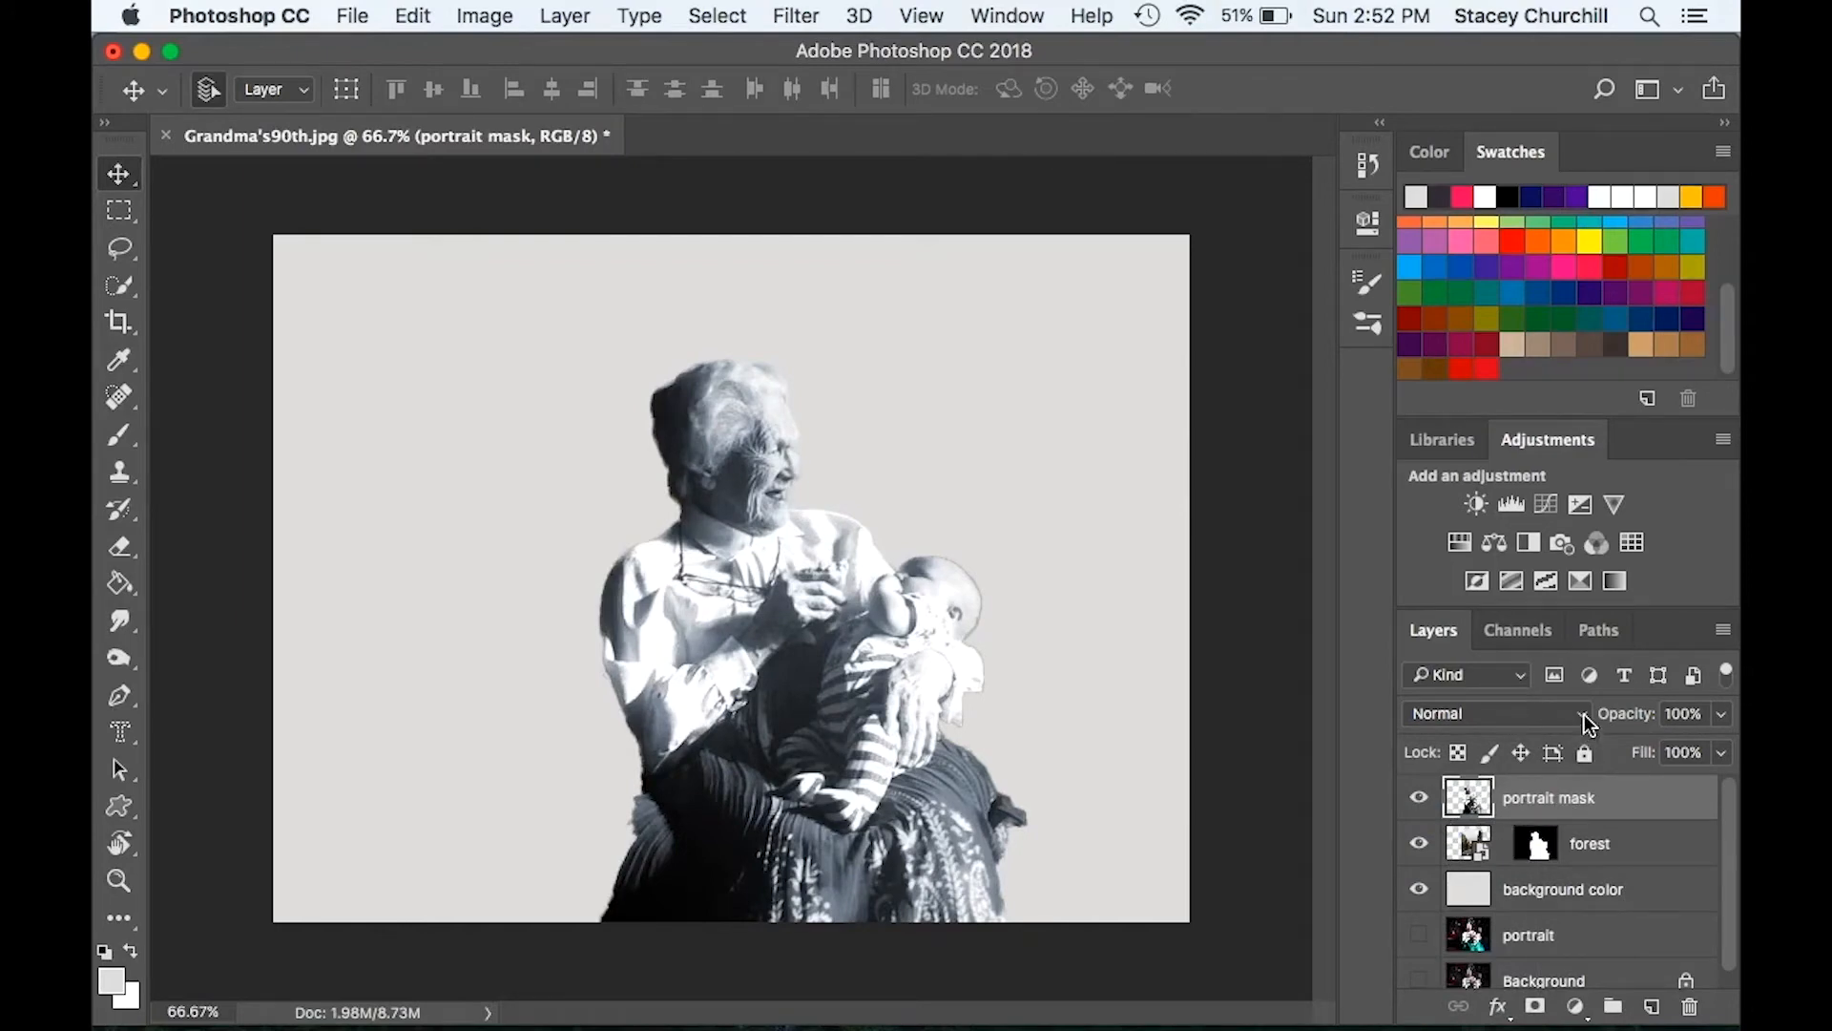
left_click(1584, 715)
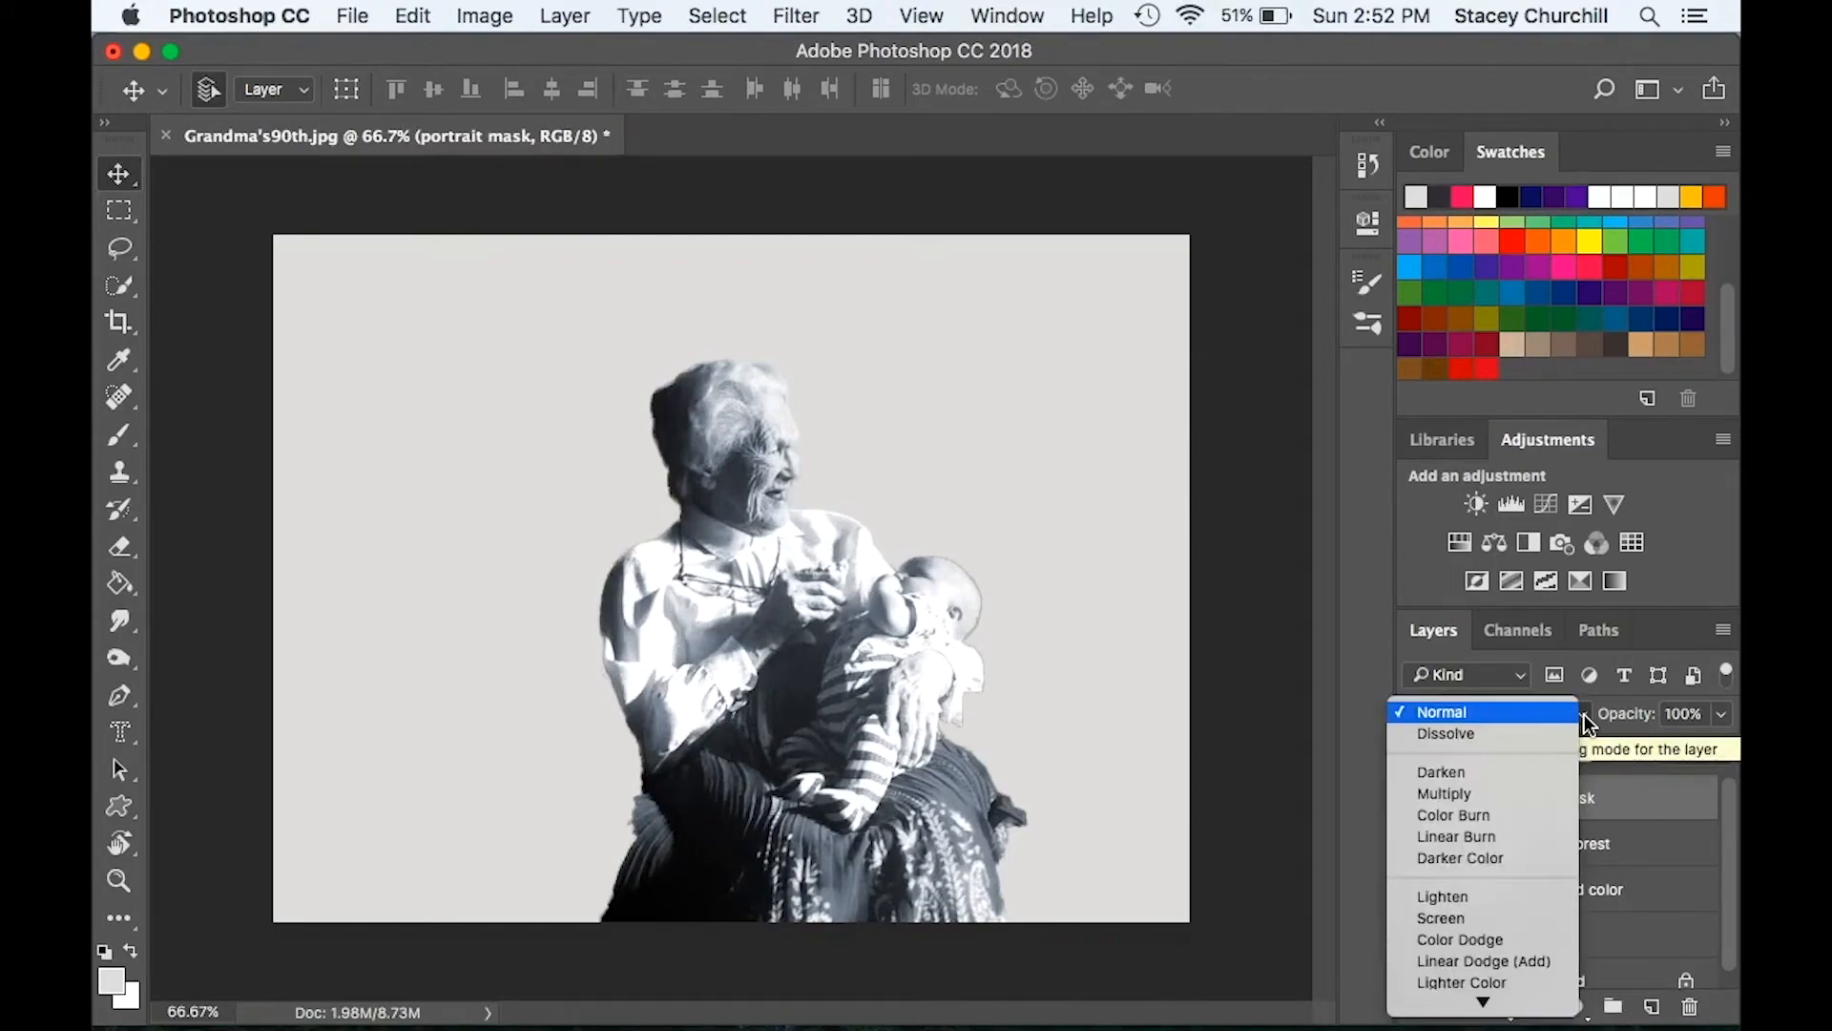
left_click(1539, 920)
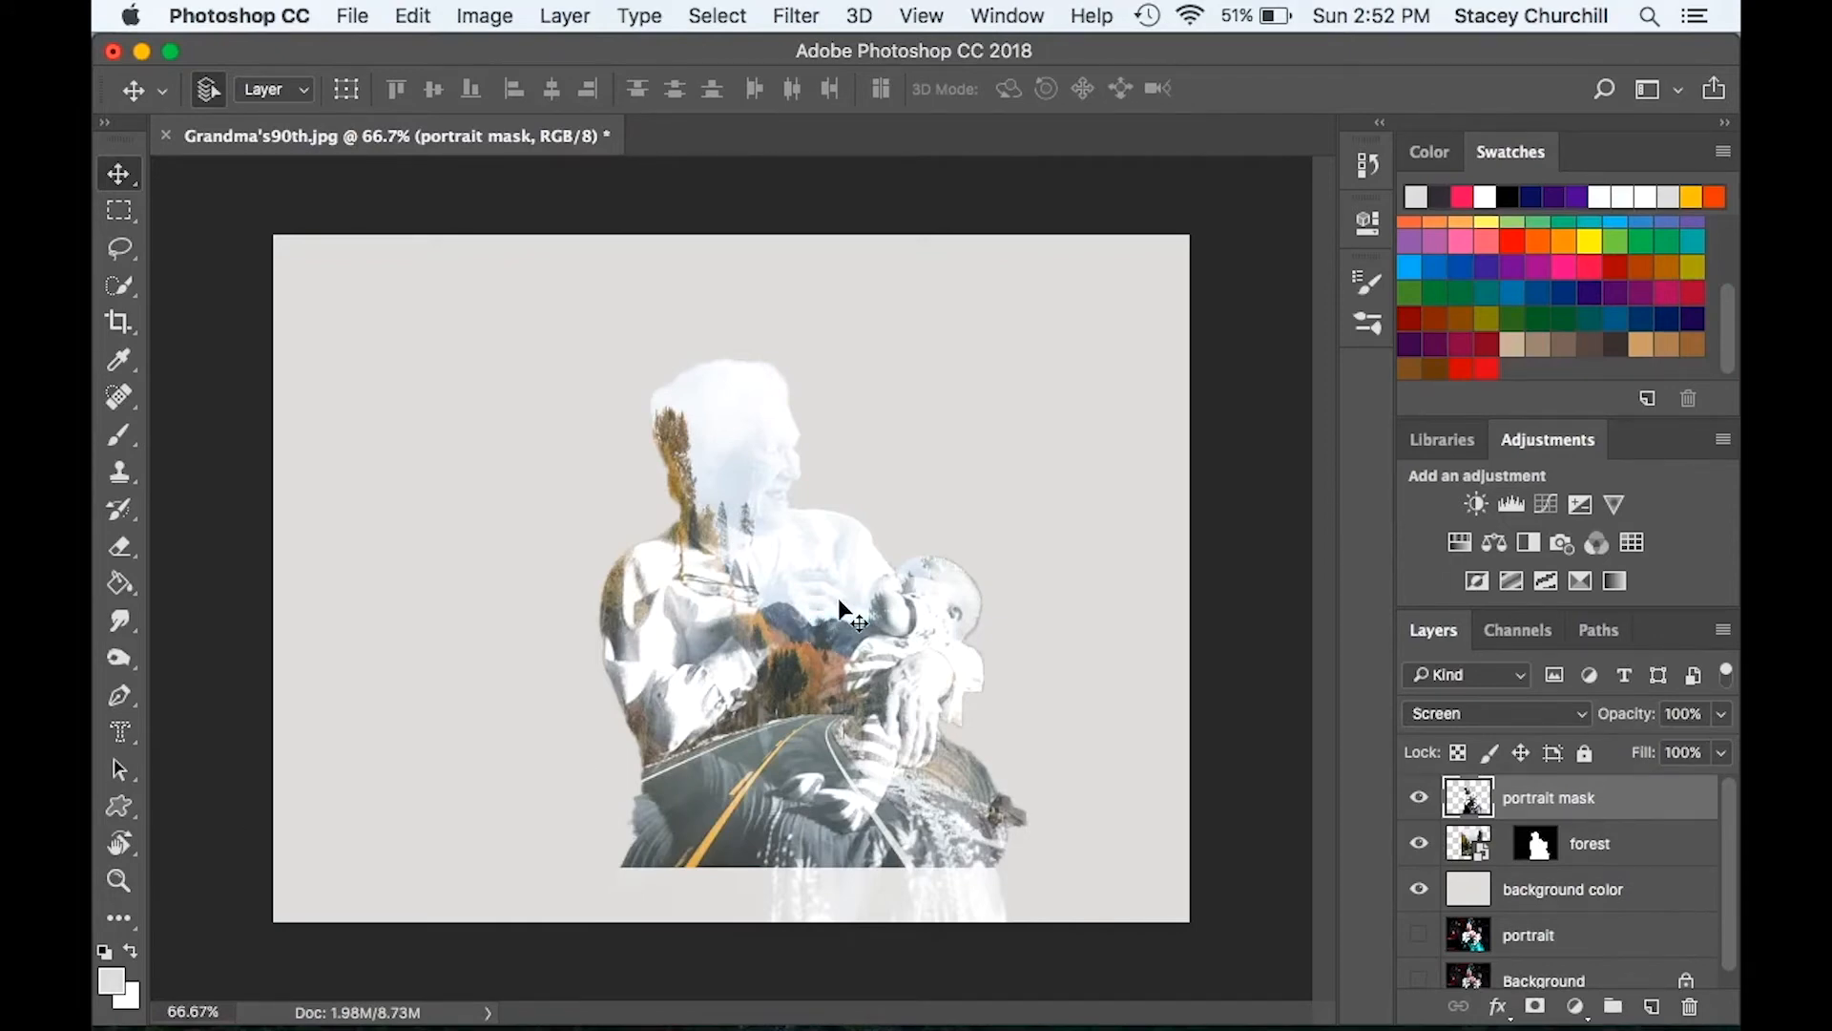
Step: Paint white on the forest layer's mask behind the woman's head with the Airbrush Soft Round 17 brush at 100% opacity
left_click(1536, 845)
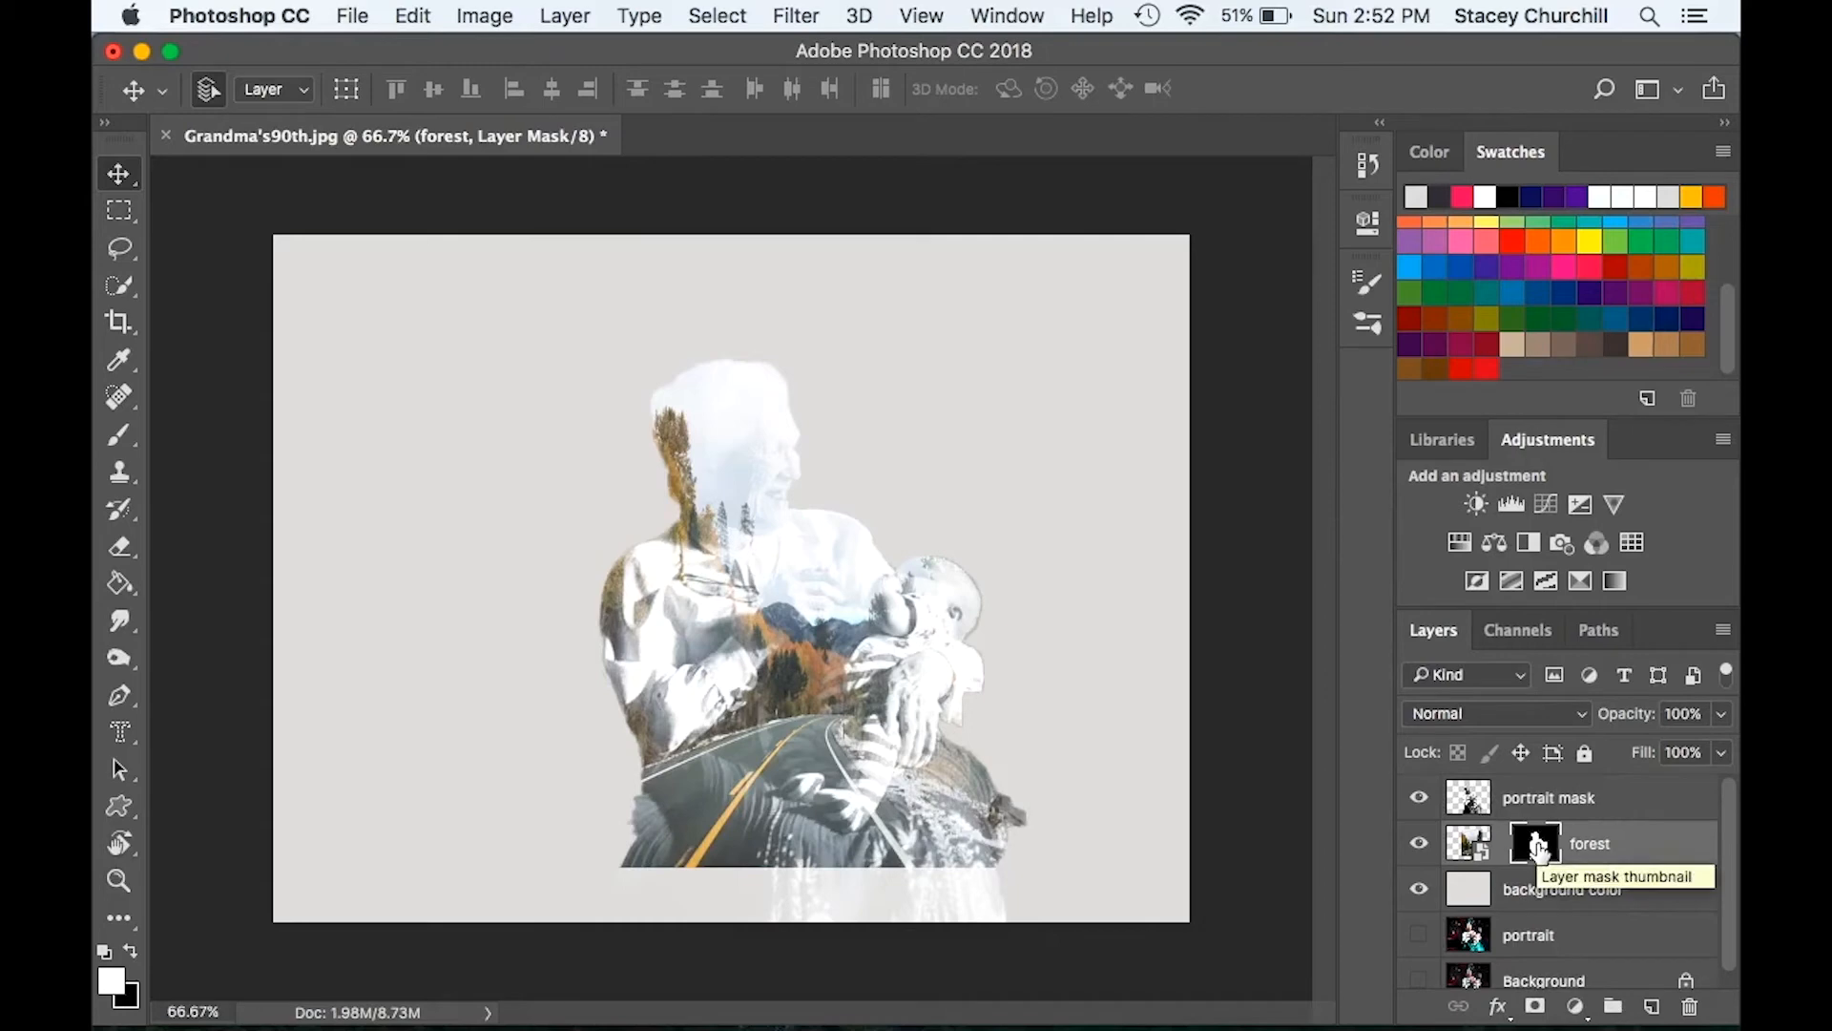
left_click(121, 436)
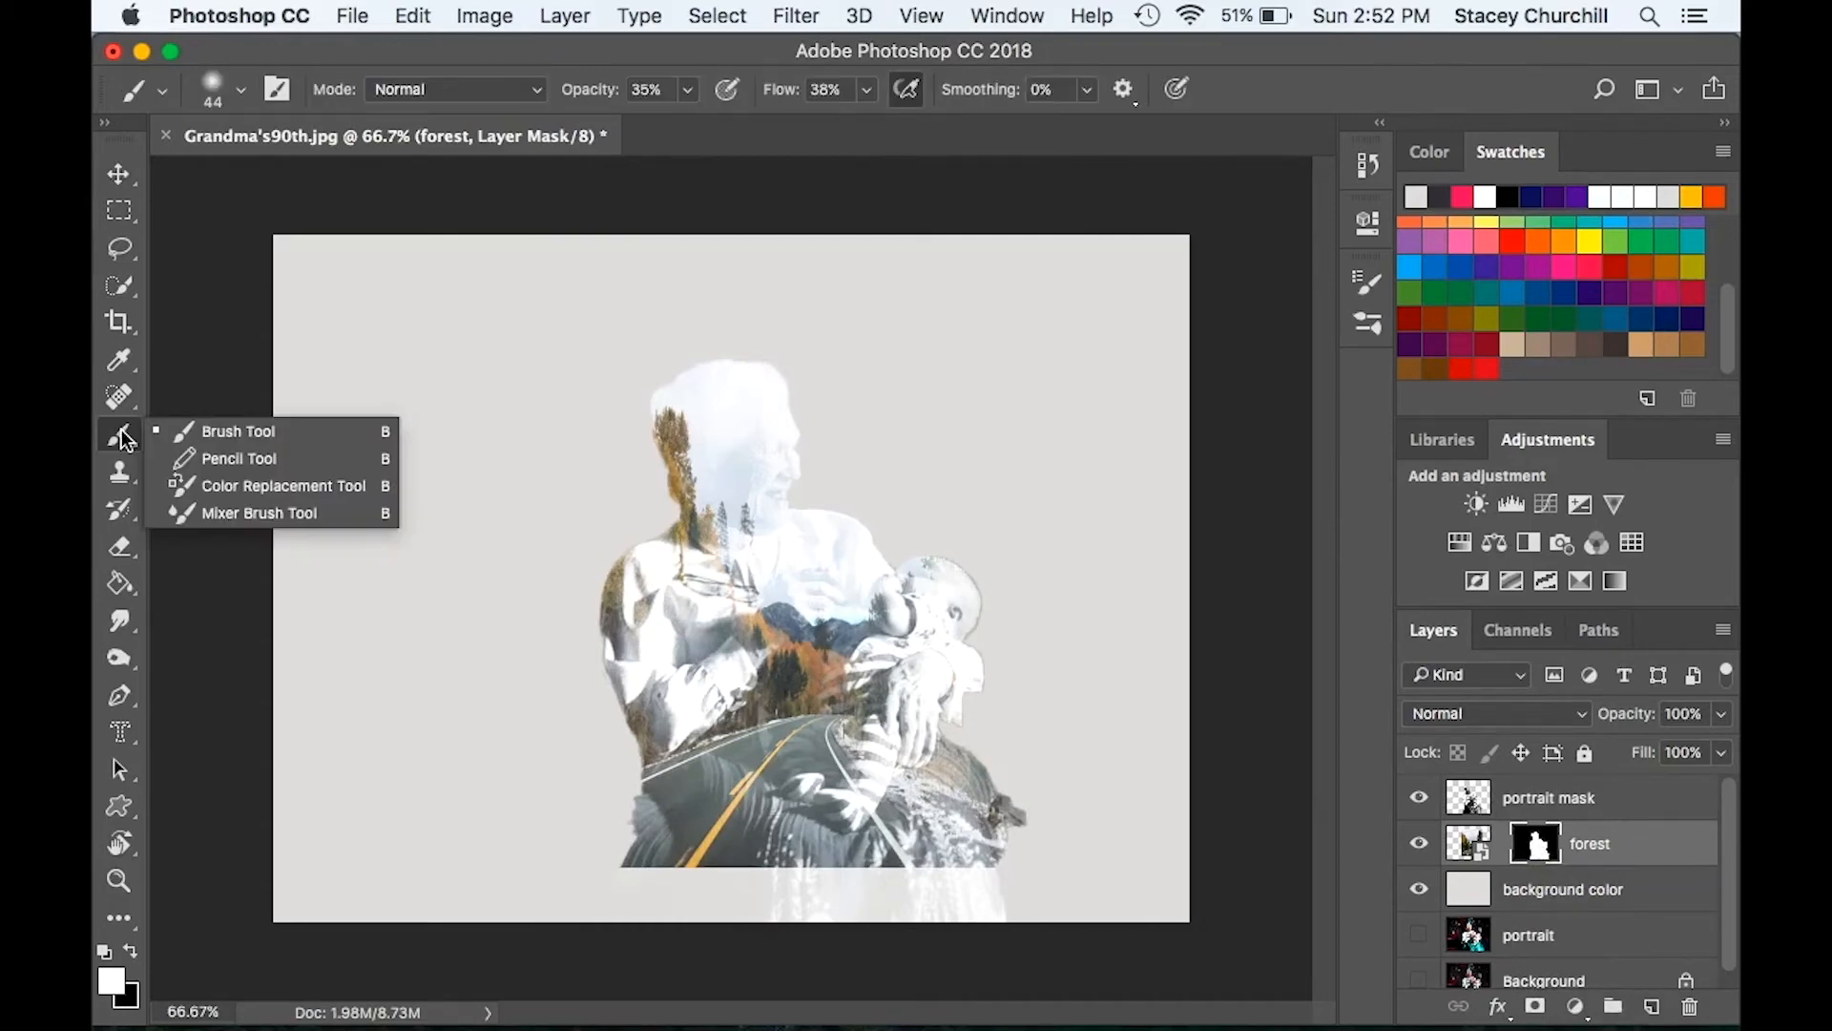
left_click(244, 432)
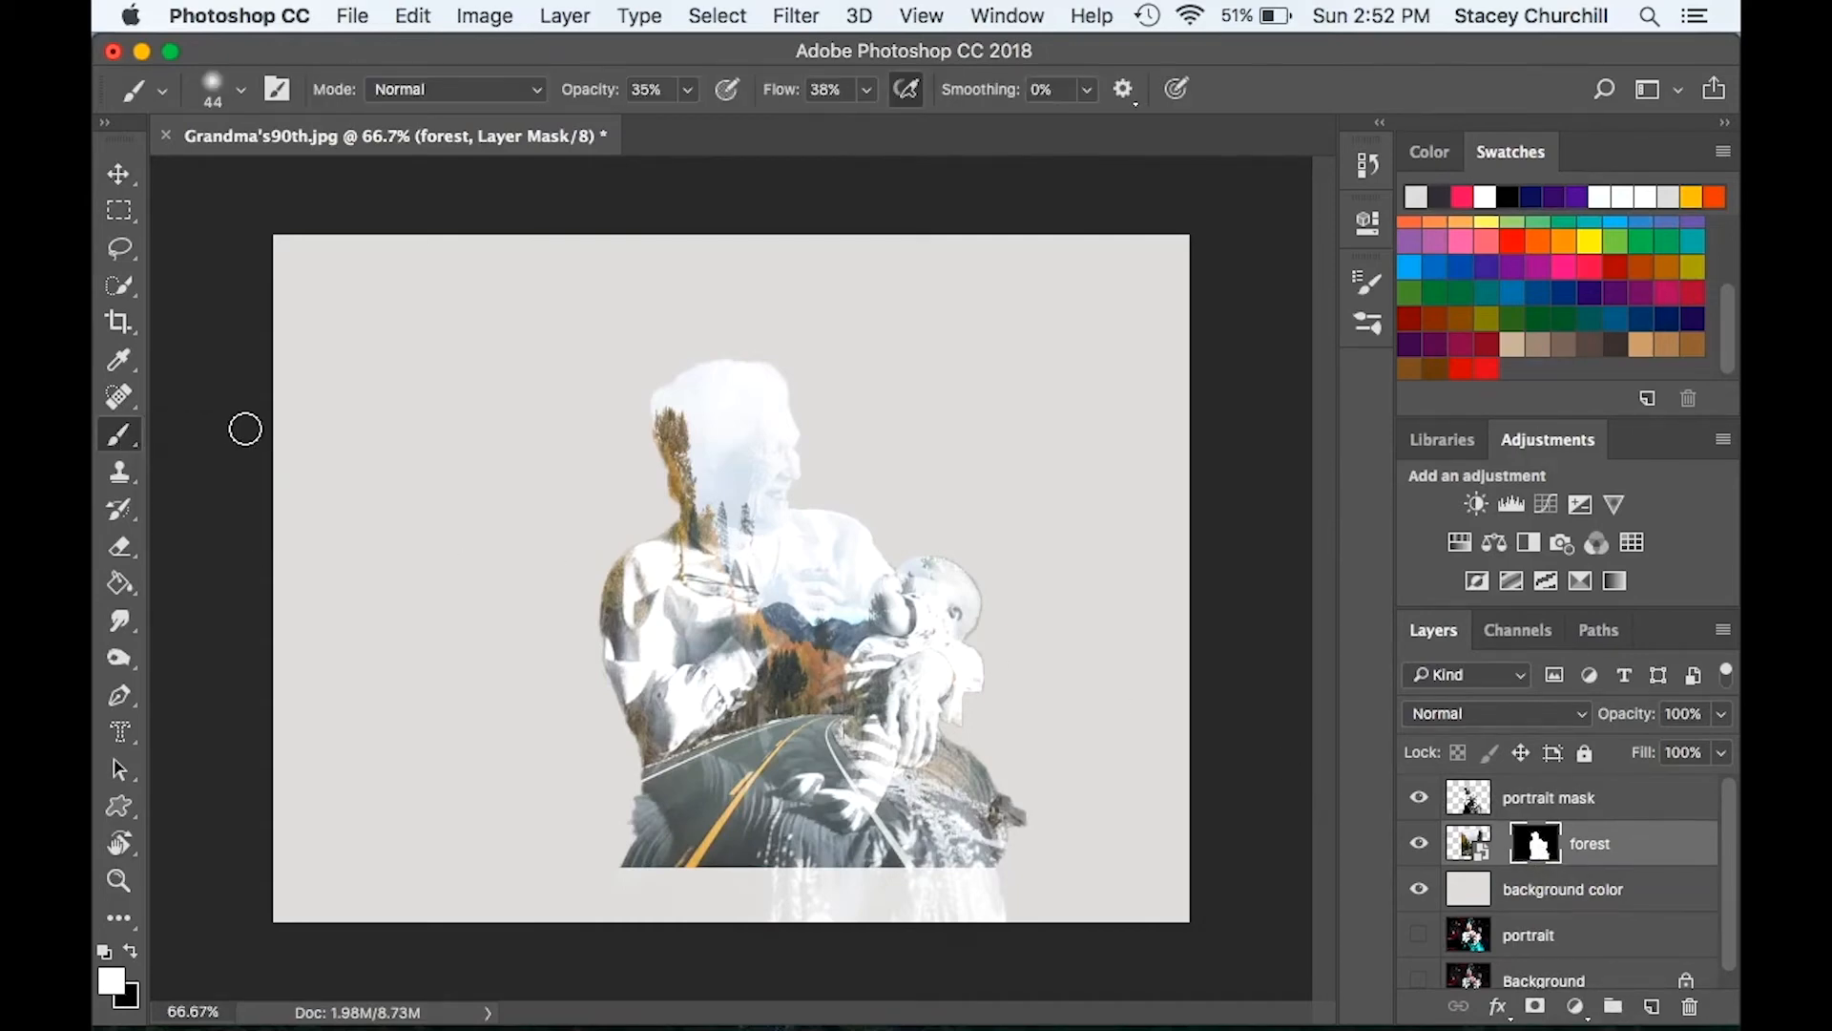
left_click(241, 89)
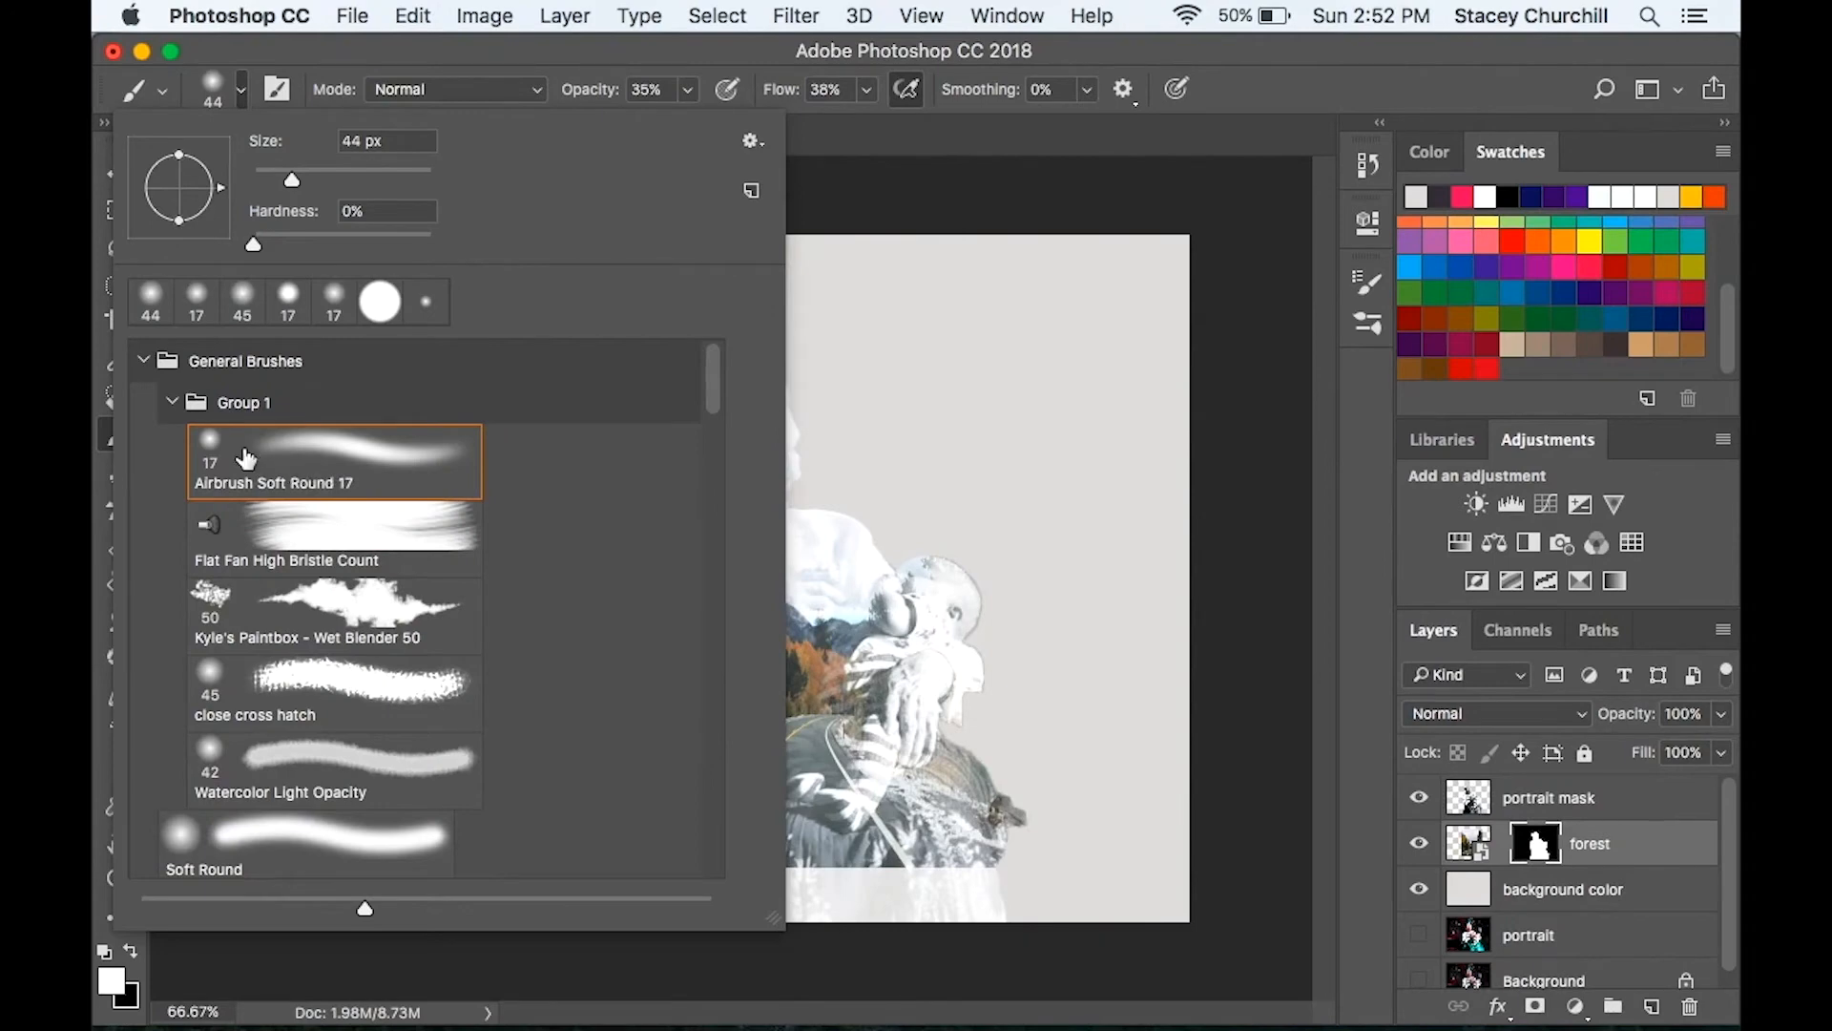
left_click(299, 442)
left_click(548, 49)
left_click(687, 89)
left_click_drag(689, 126, 792, 122)
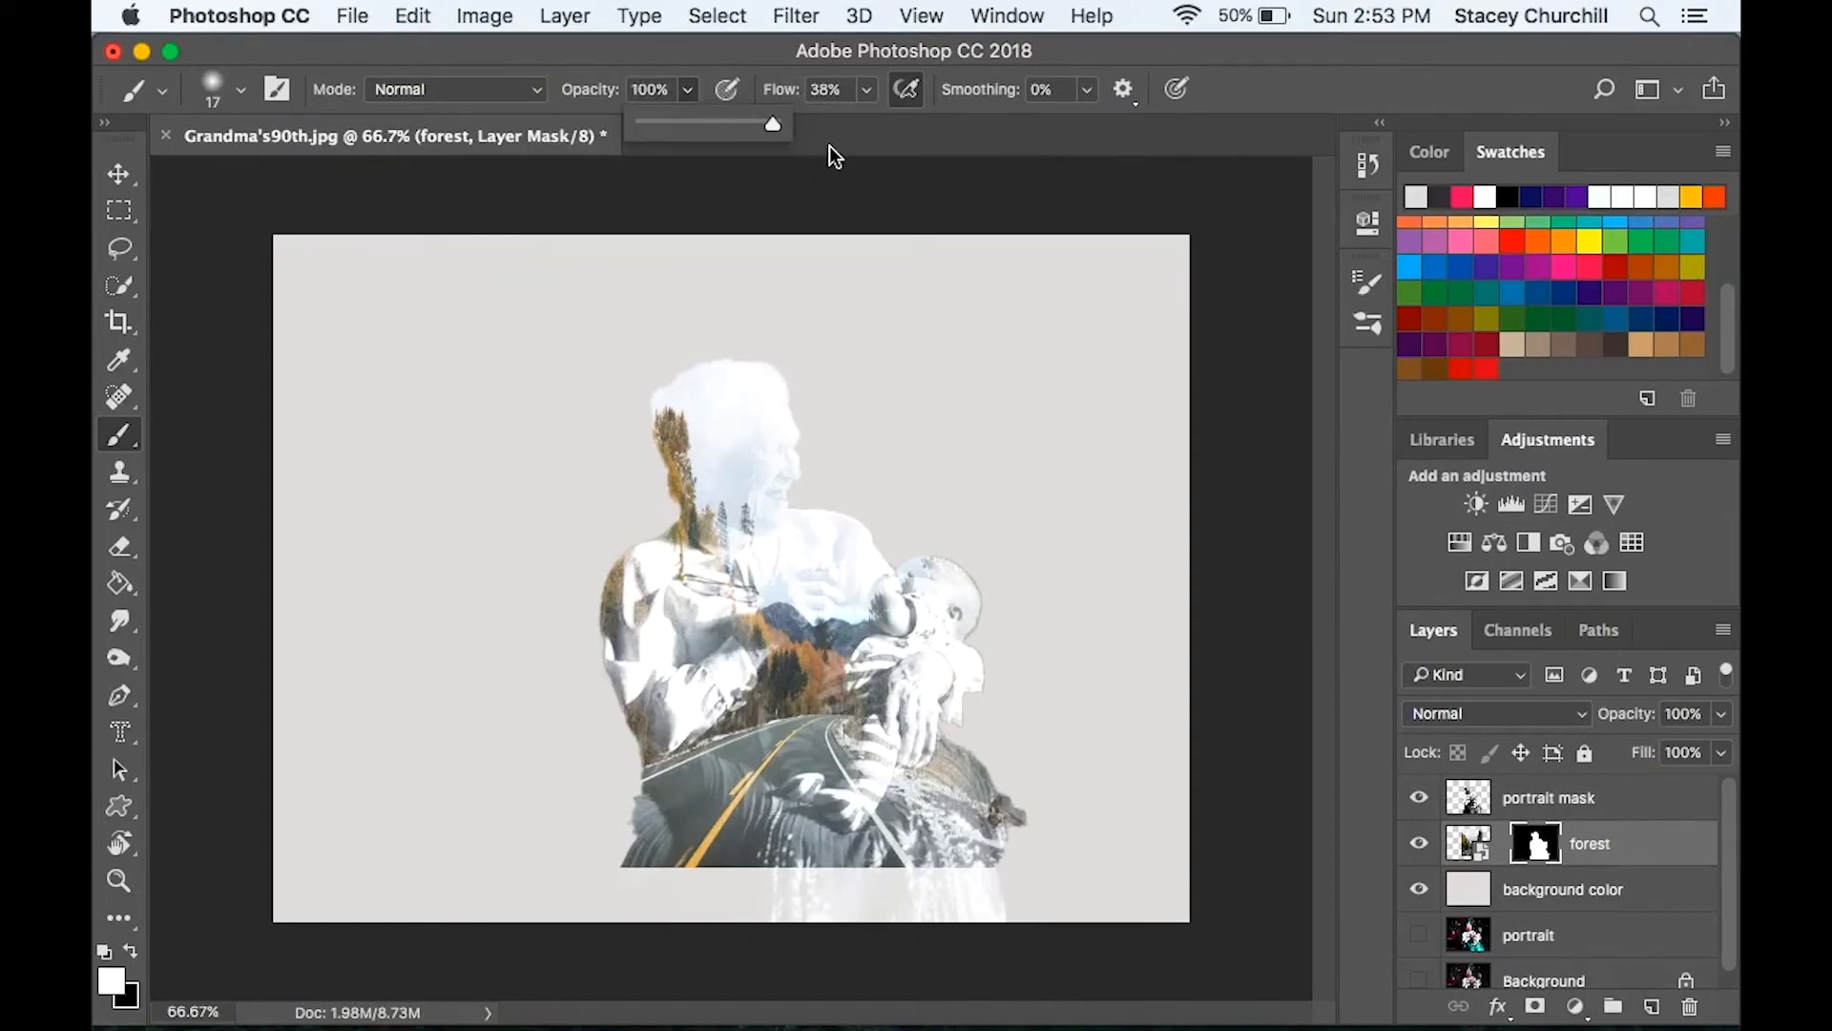
left_click(699, 380)
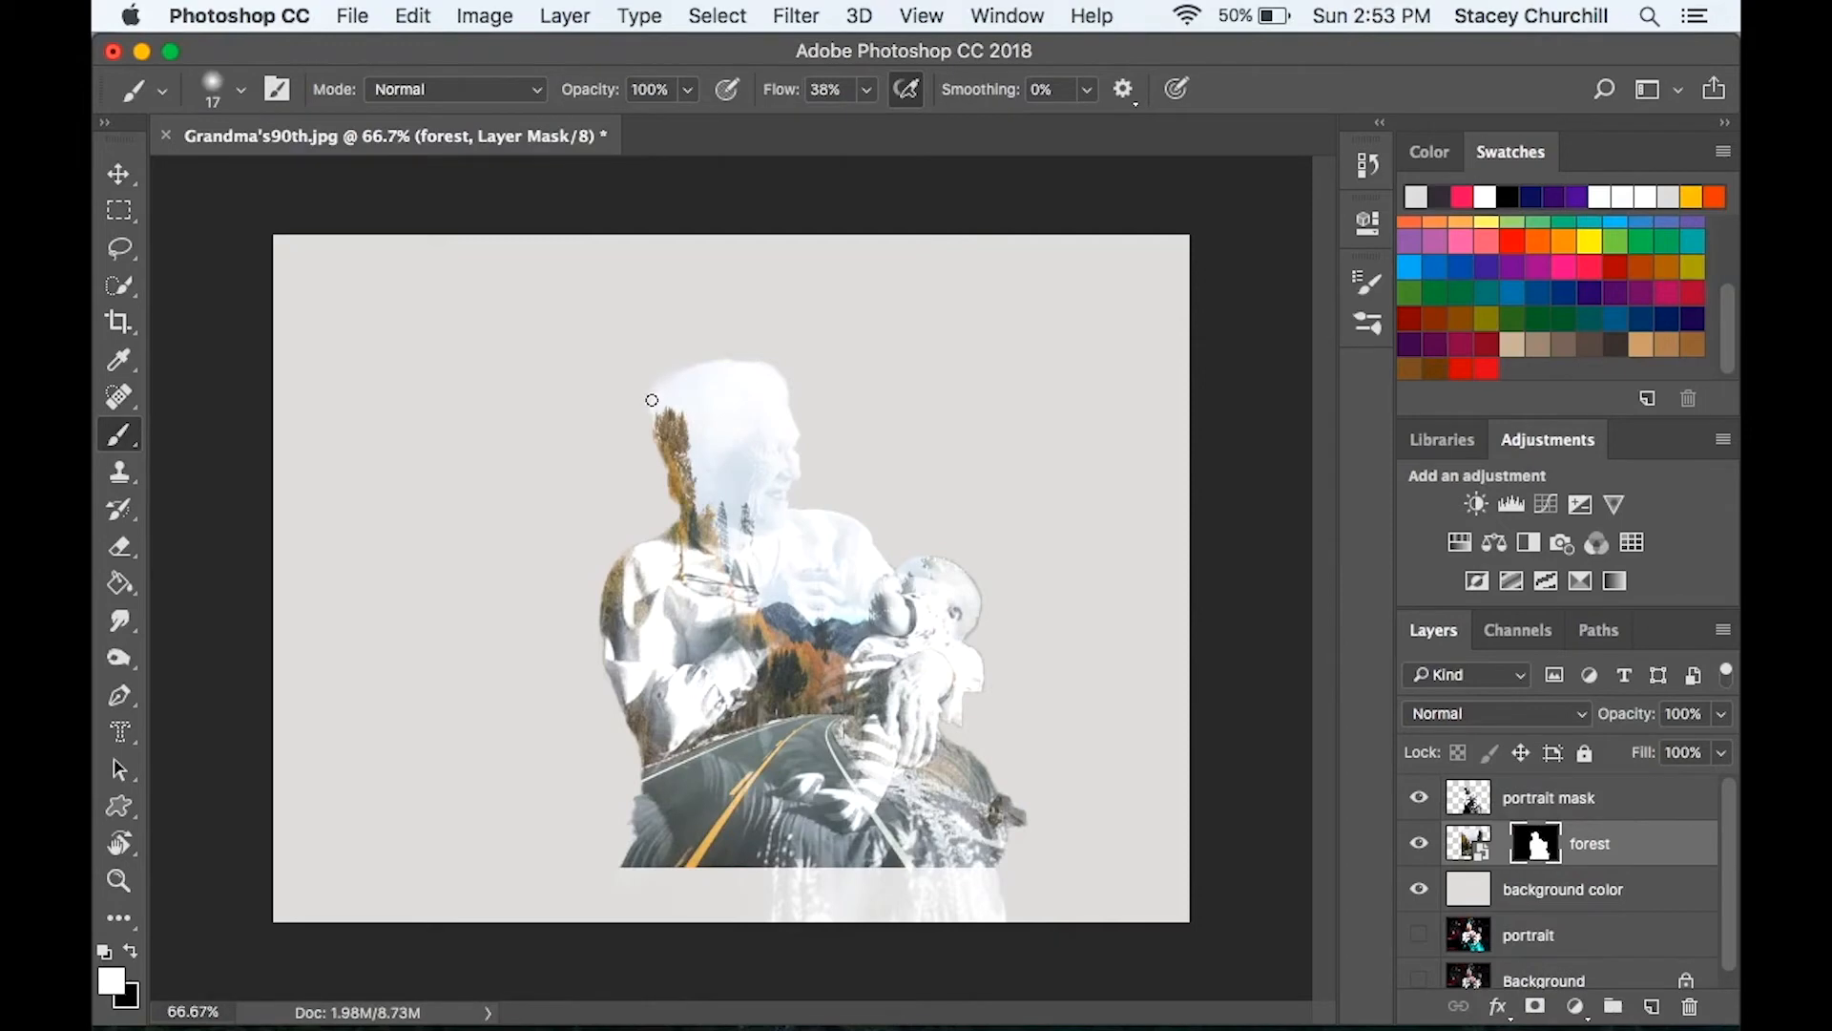
mouse_move(649, 420)
left_mouse_down()
mouse_move(652, 466)
mouse_move(667, 458)
mouse_move(675, 504)
mouse_move(643, 414)
mouse_move(656, 426)
mouse_move(655, 394)
mouse_move(630, 399)
mouse_move(642, 464)
mouse_move(628, 405)
left_mouse_up()
Step: Paint forest texture outward along the woman's head and back on the mask with the 45 px close cross hatch brush
left_click(243, 92)
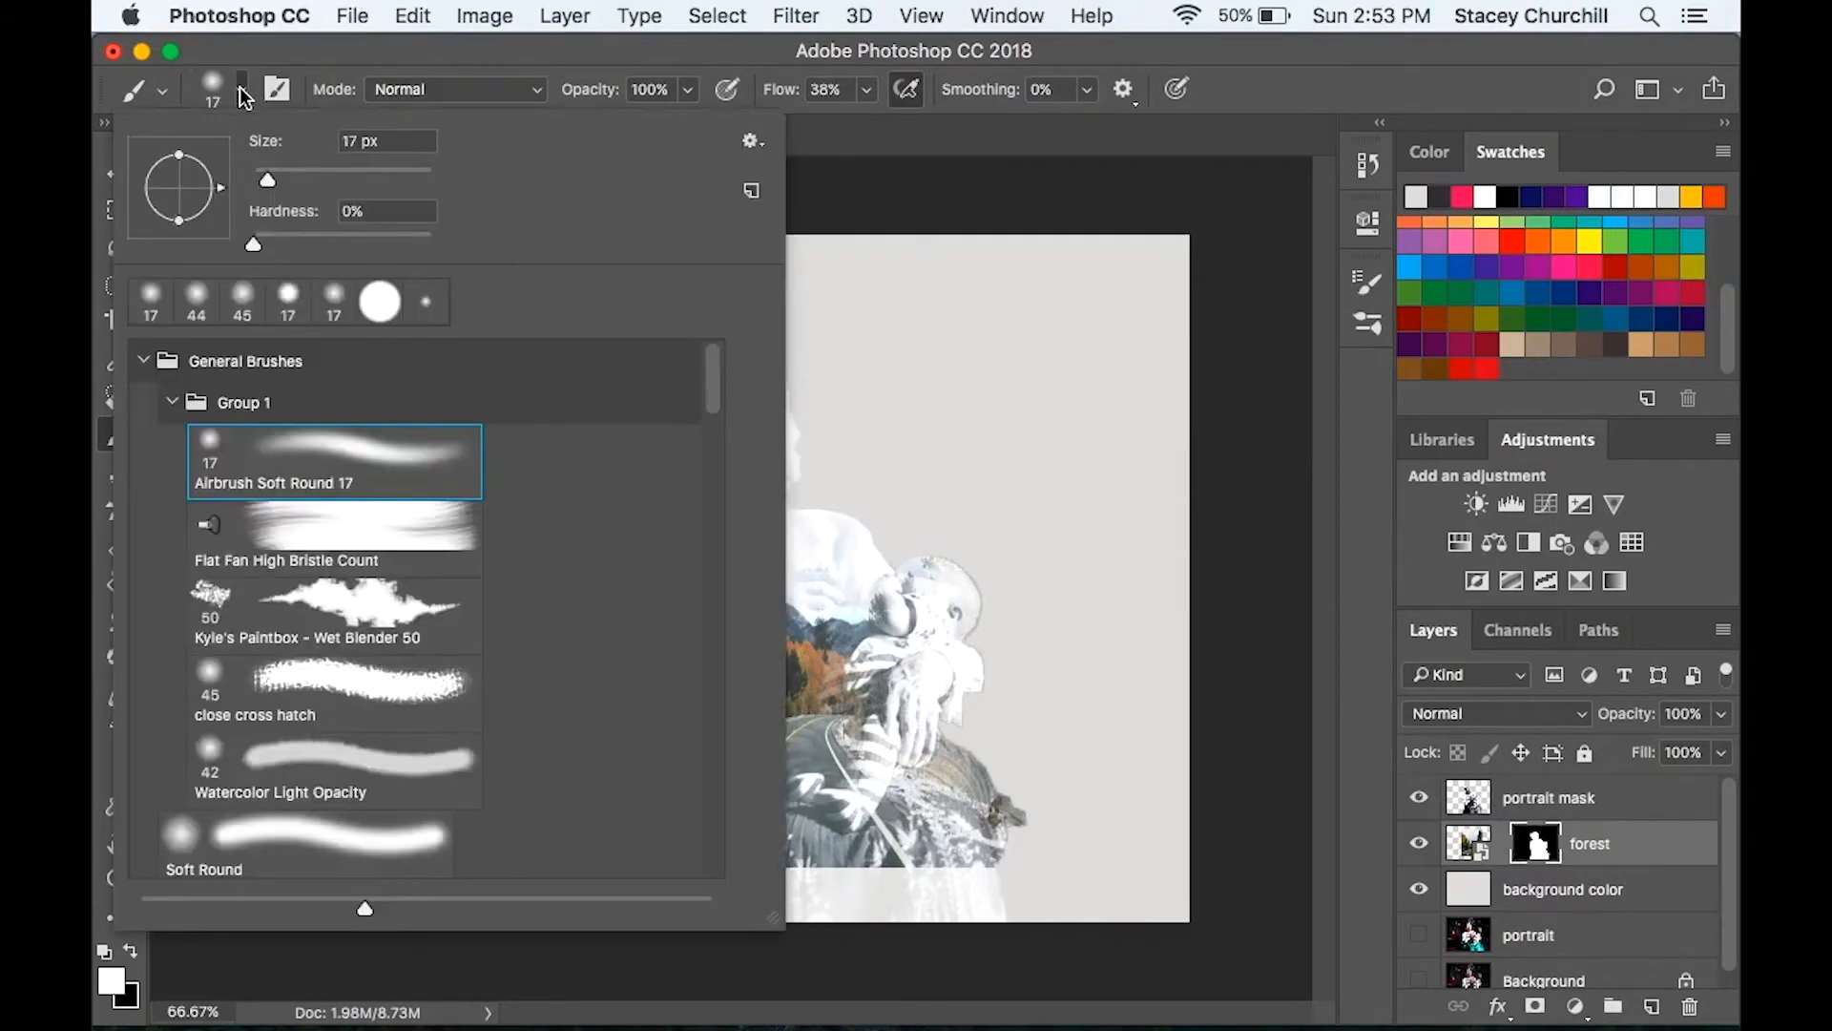
left_click(368, 687)
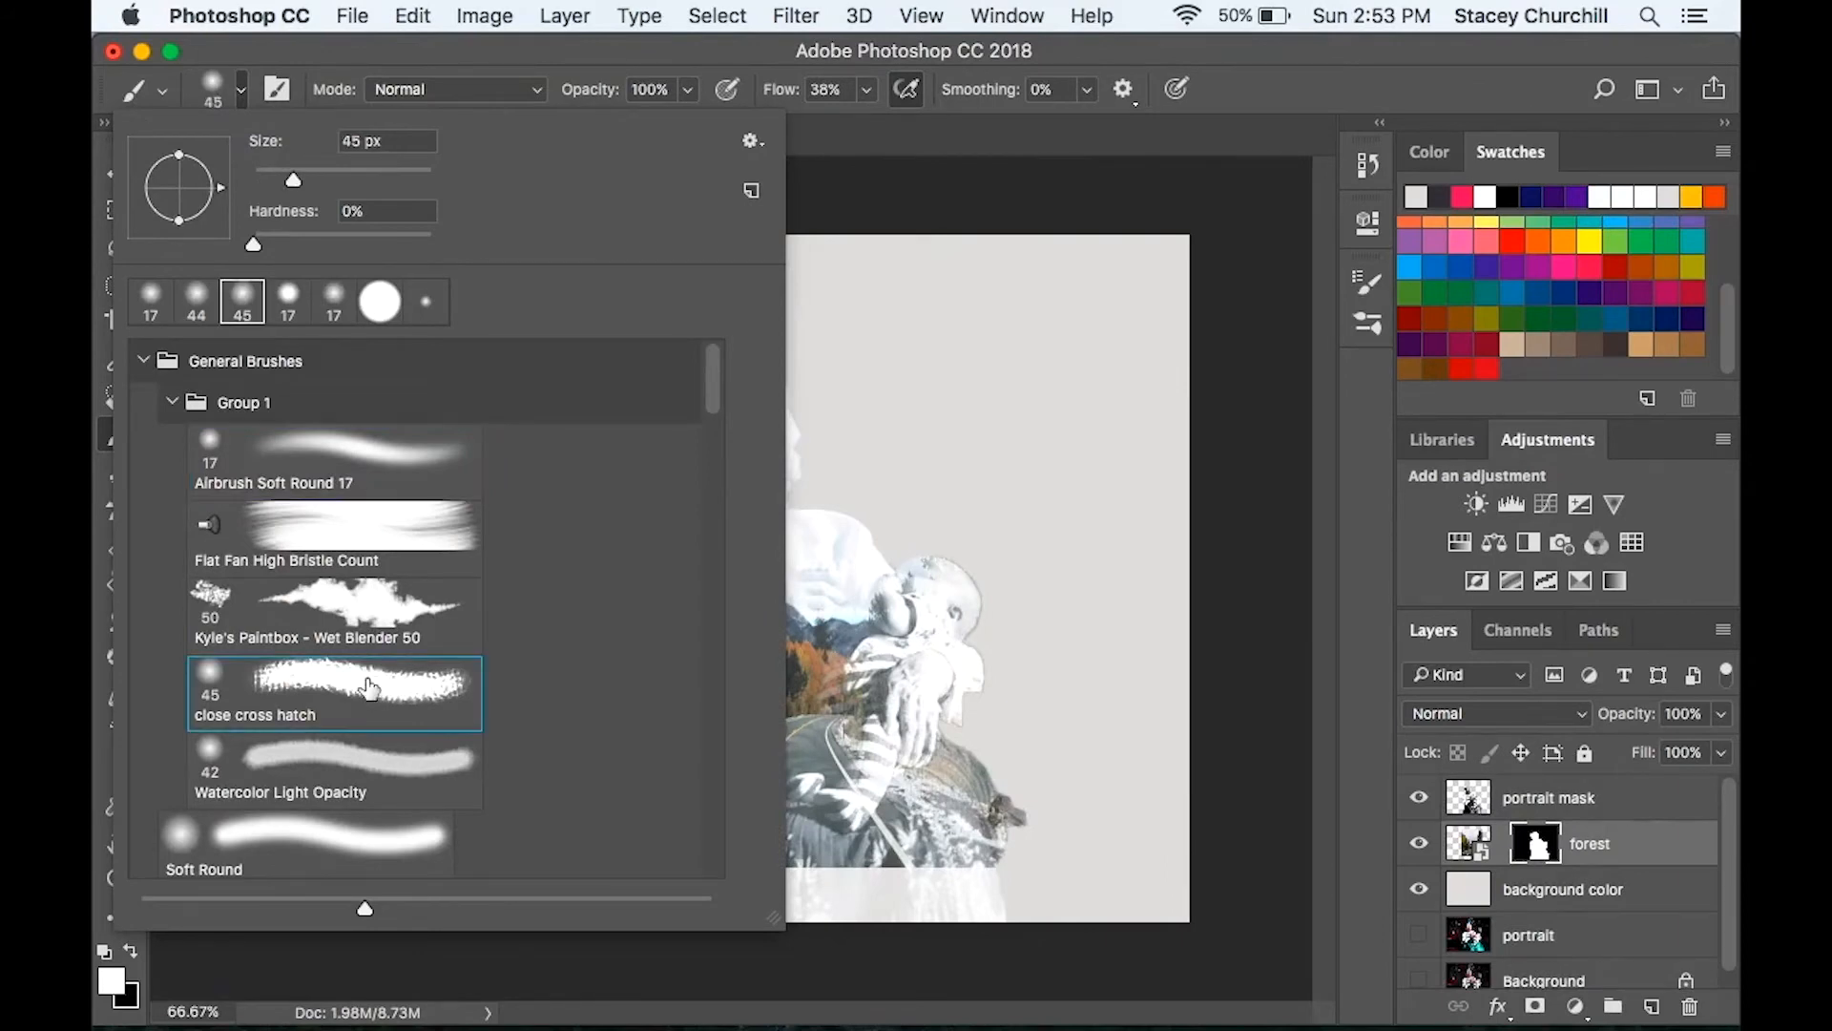
left_click(1102, 53)
mouse_move(616, 412)
left_mouse_down()
mouse_move(669, 526)
mouse_move(622, 563)
mouse_move(637, 539)
mouse_move(608, 737)
left_mouse_up()
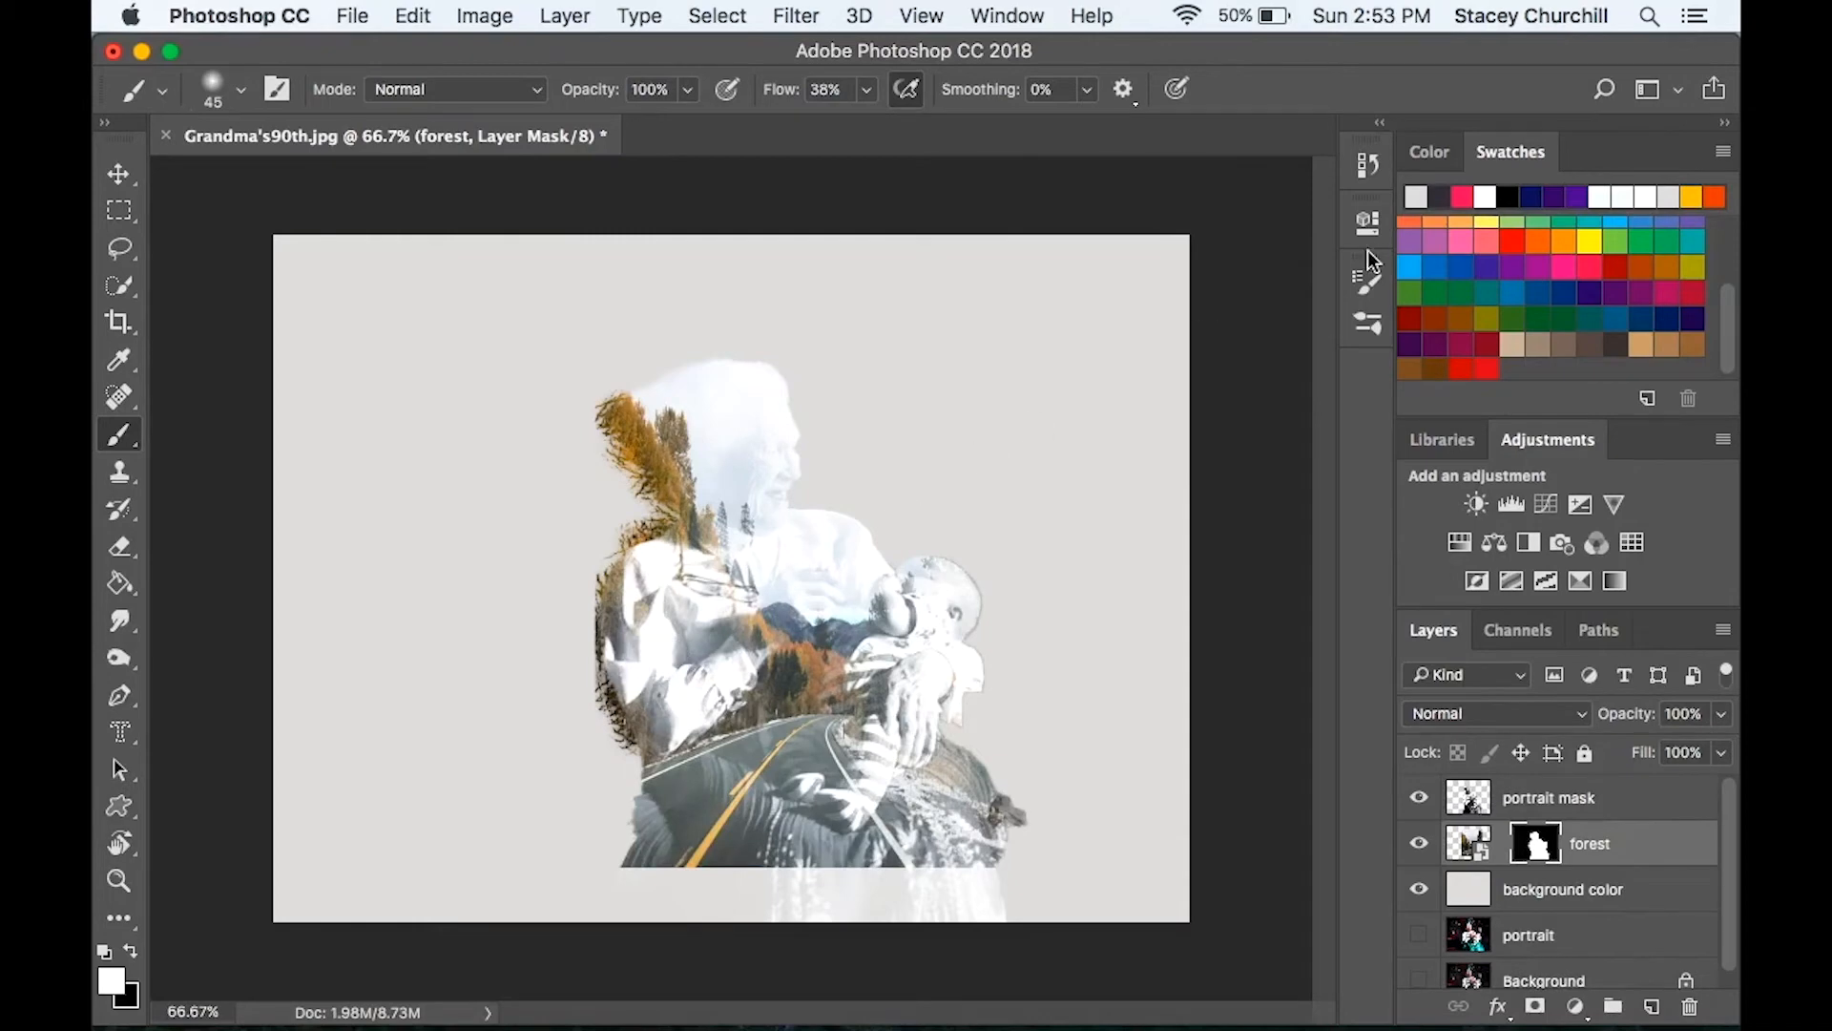
Step: Revert the document history to the Blending Change state, discarding all brush strokes on the forest mask
left_click(1367, 164)
scroll(1274, 329, "up", 3)
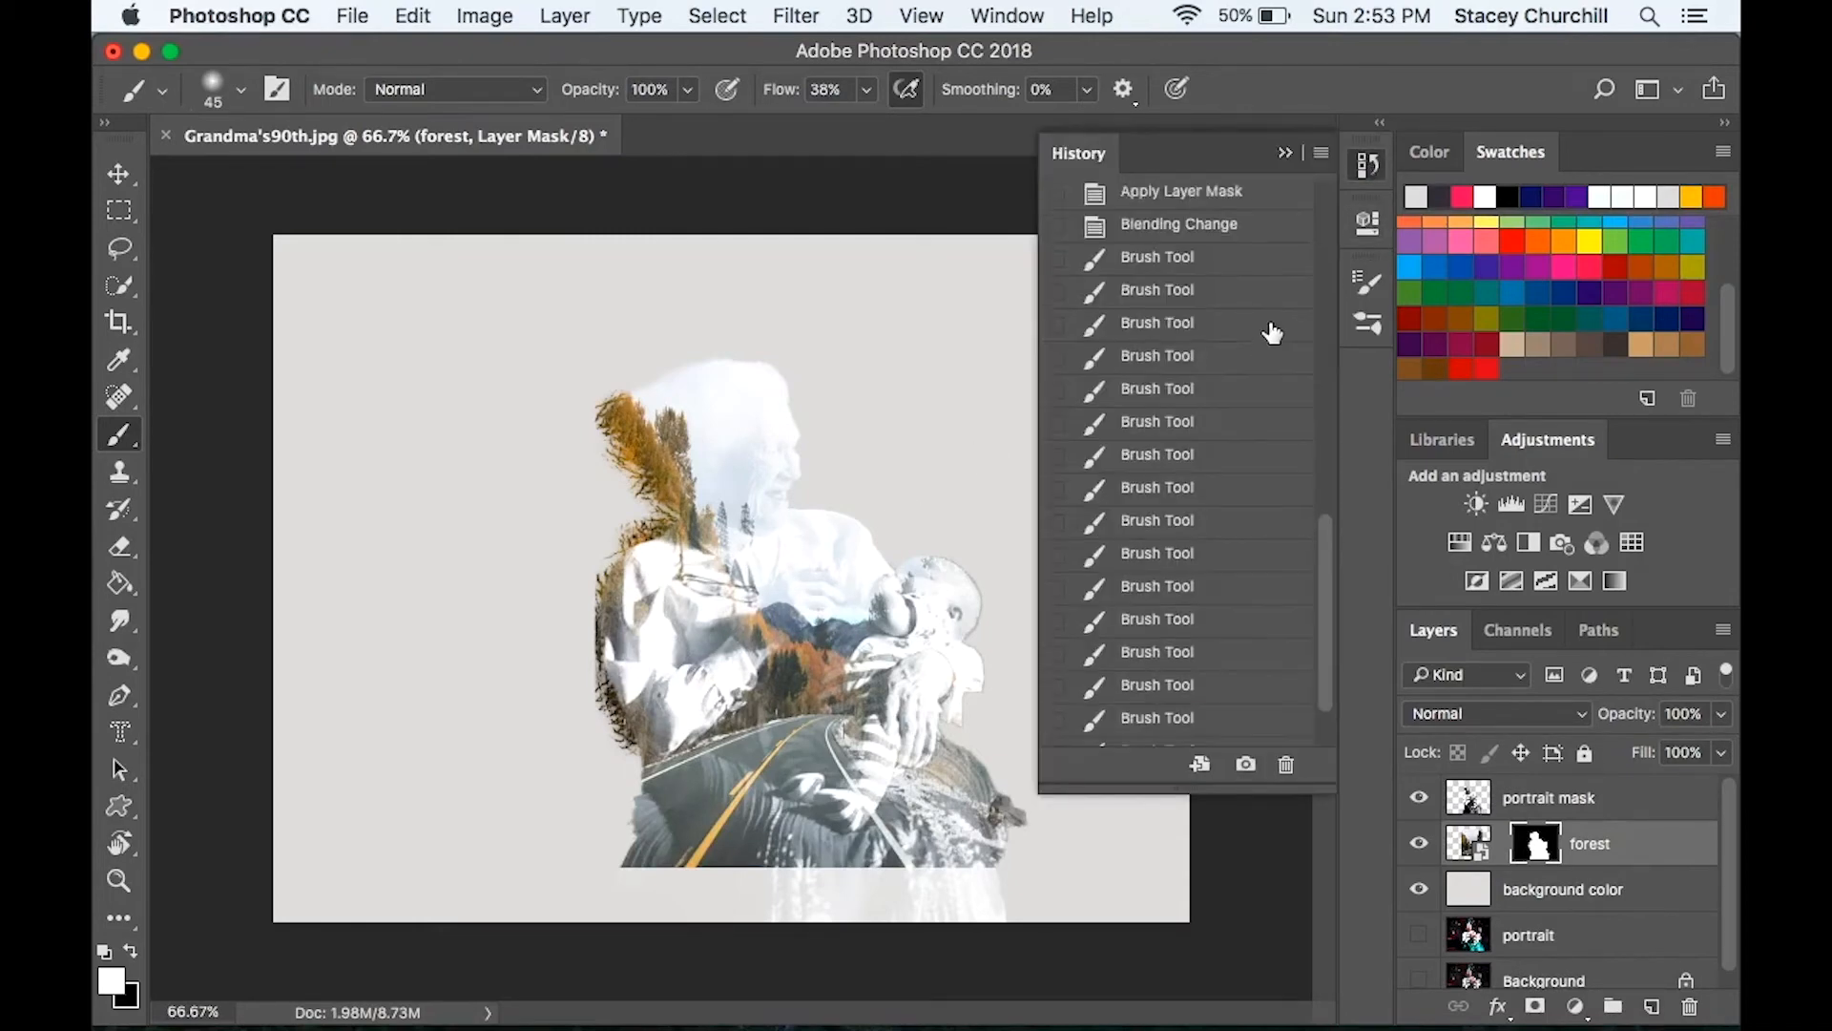
left_click(1231, 296)
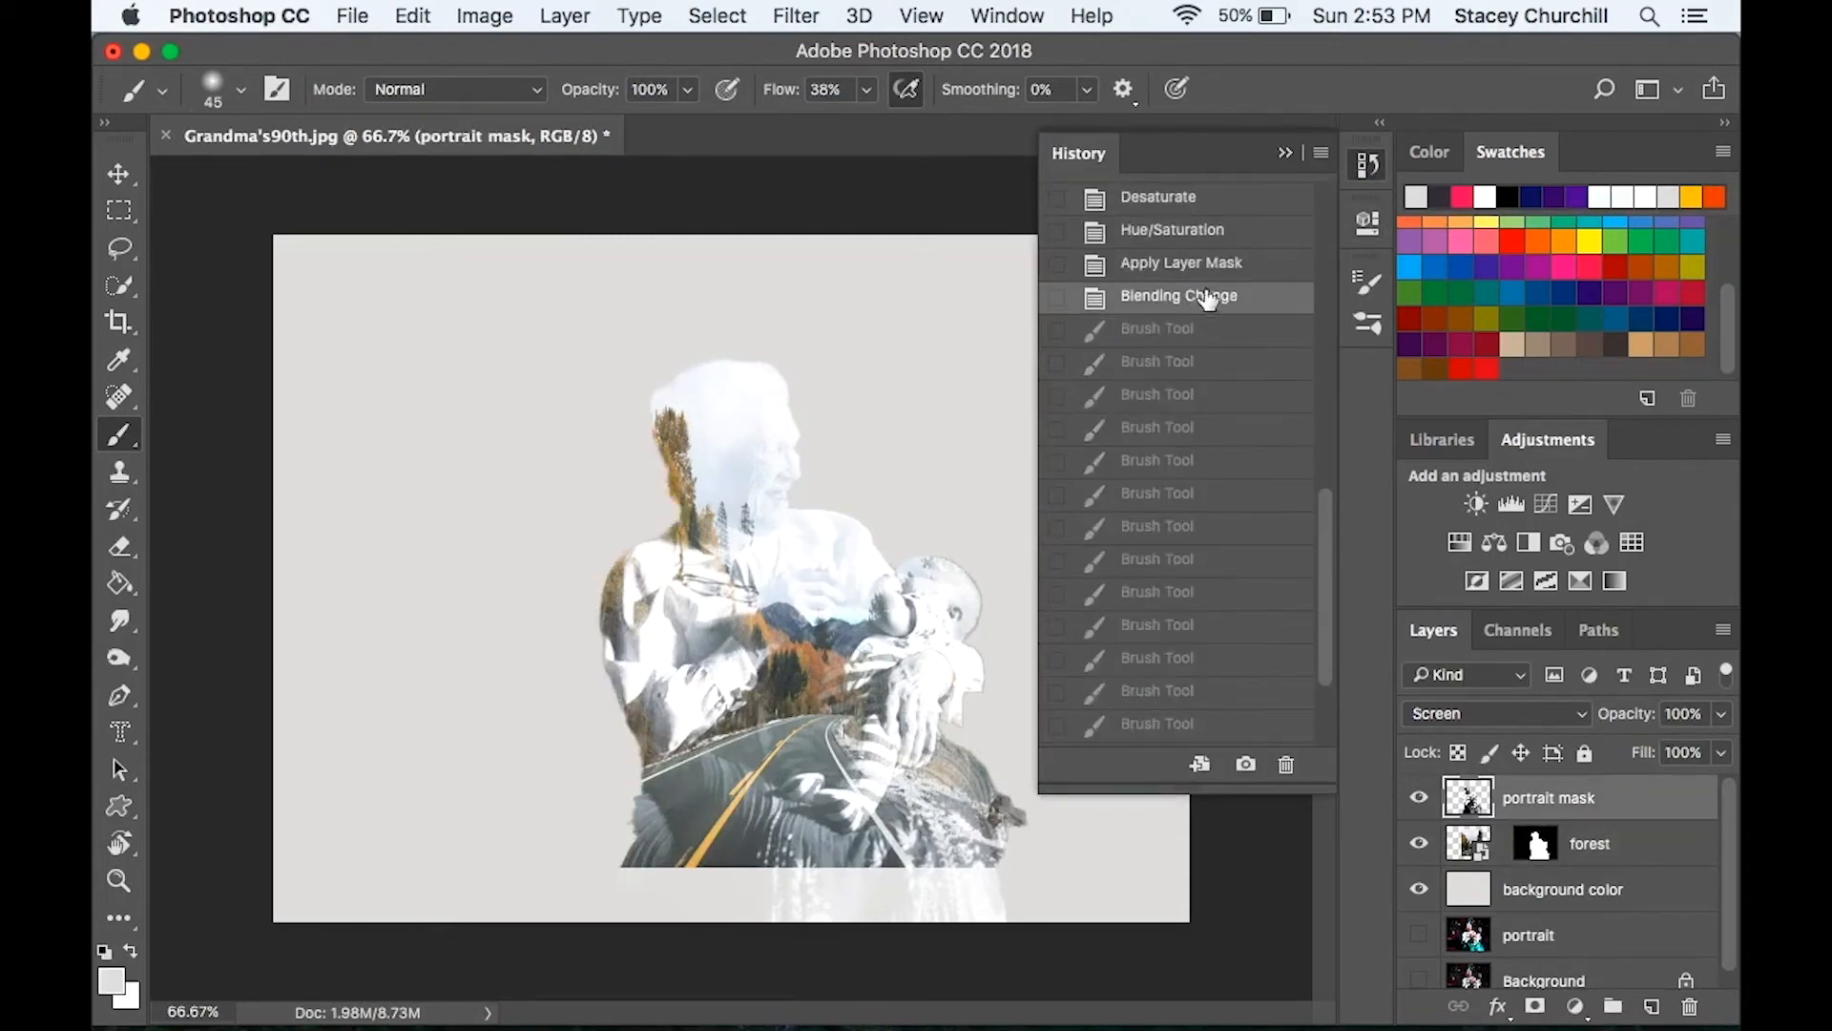
left_click(1284, 155)
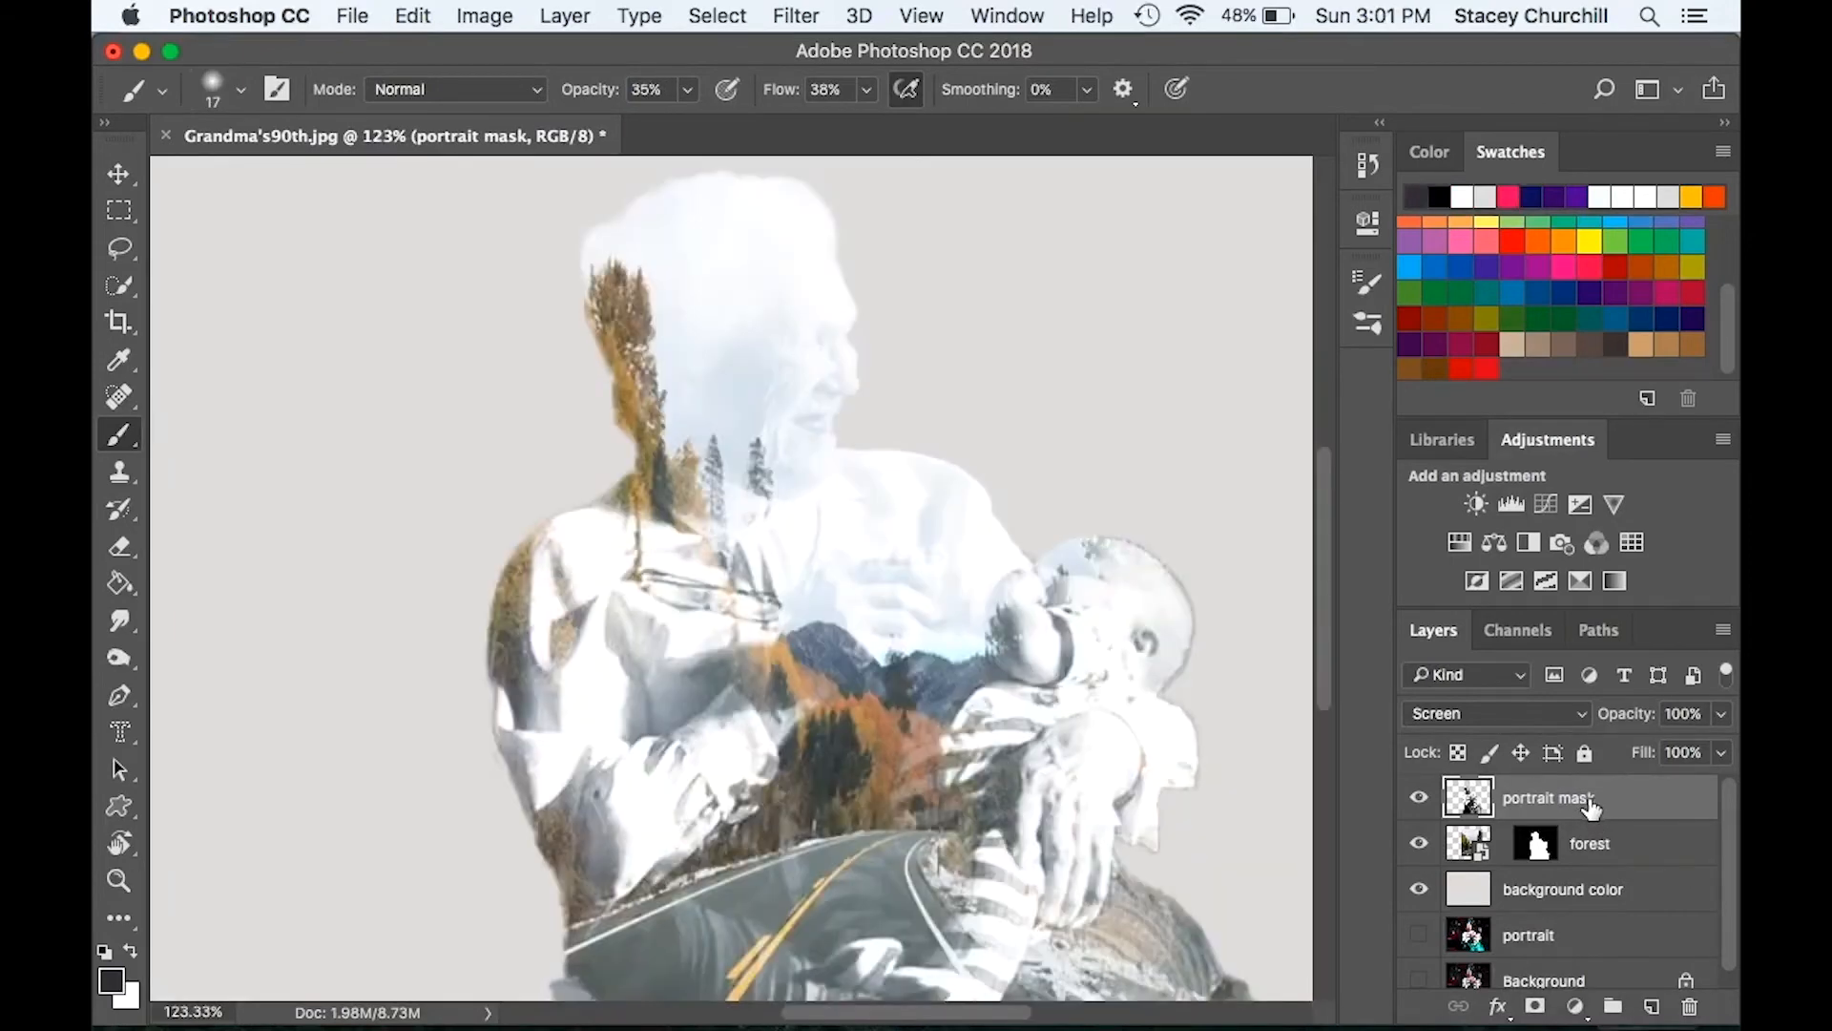
Step: Rename the portrait mask layer as "portrait screen"
double_click(1586, 801)
double_click(1581, 797)
type("screen")
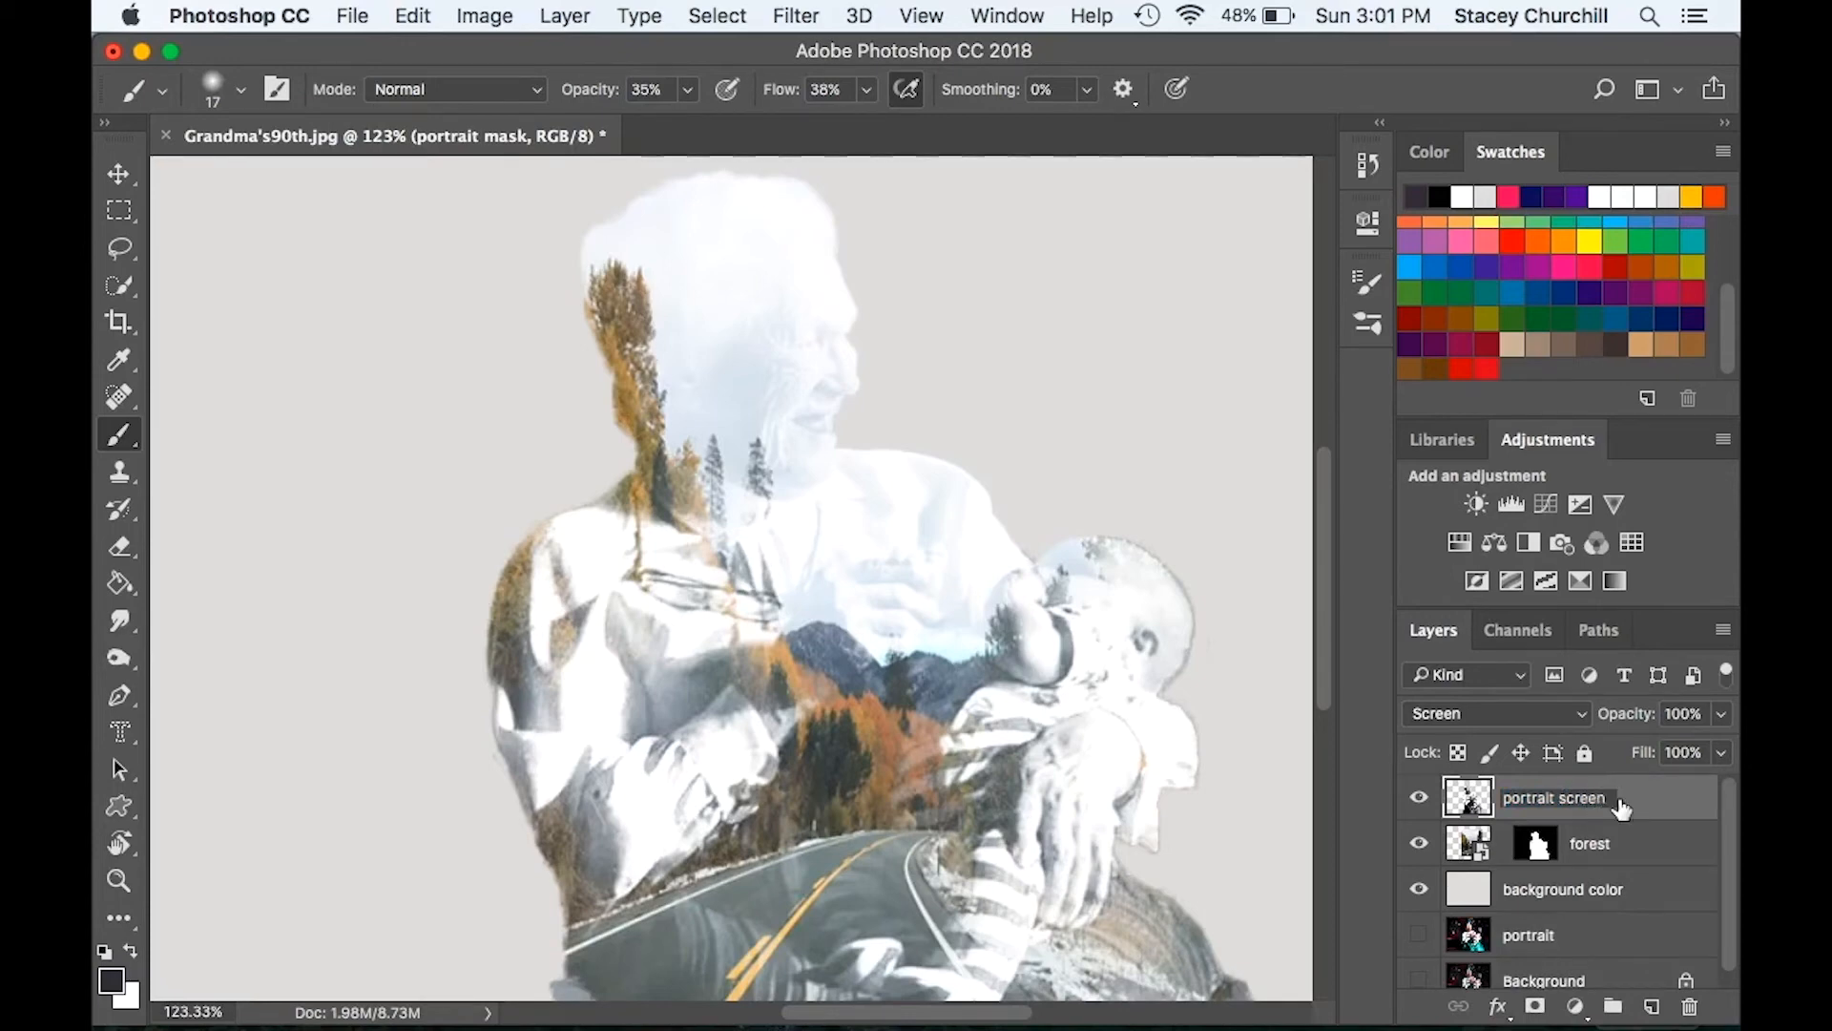
key("Return")
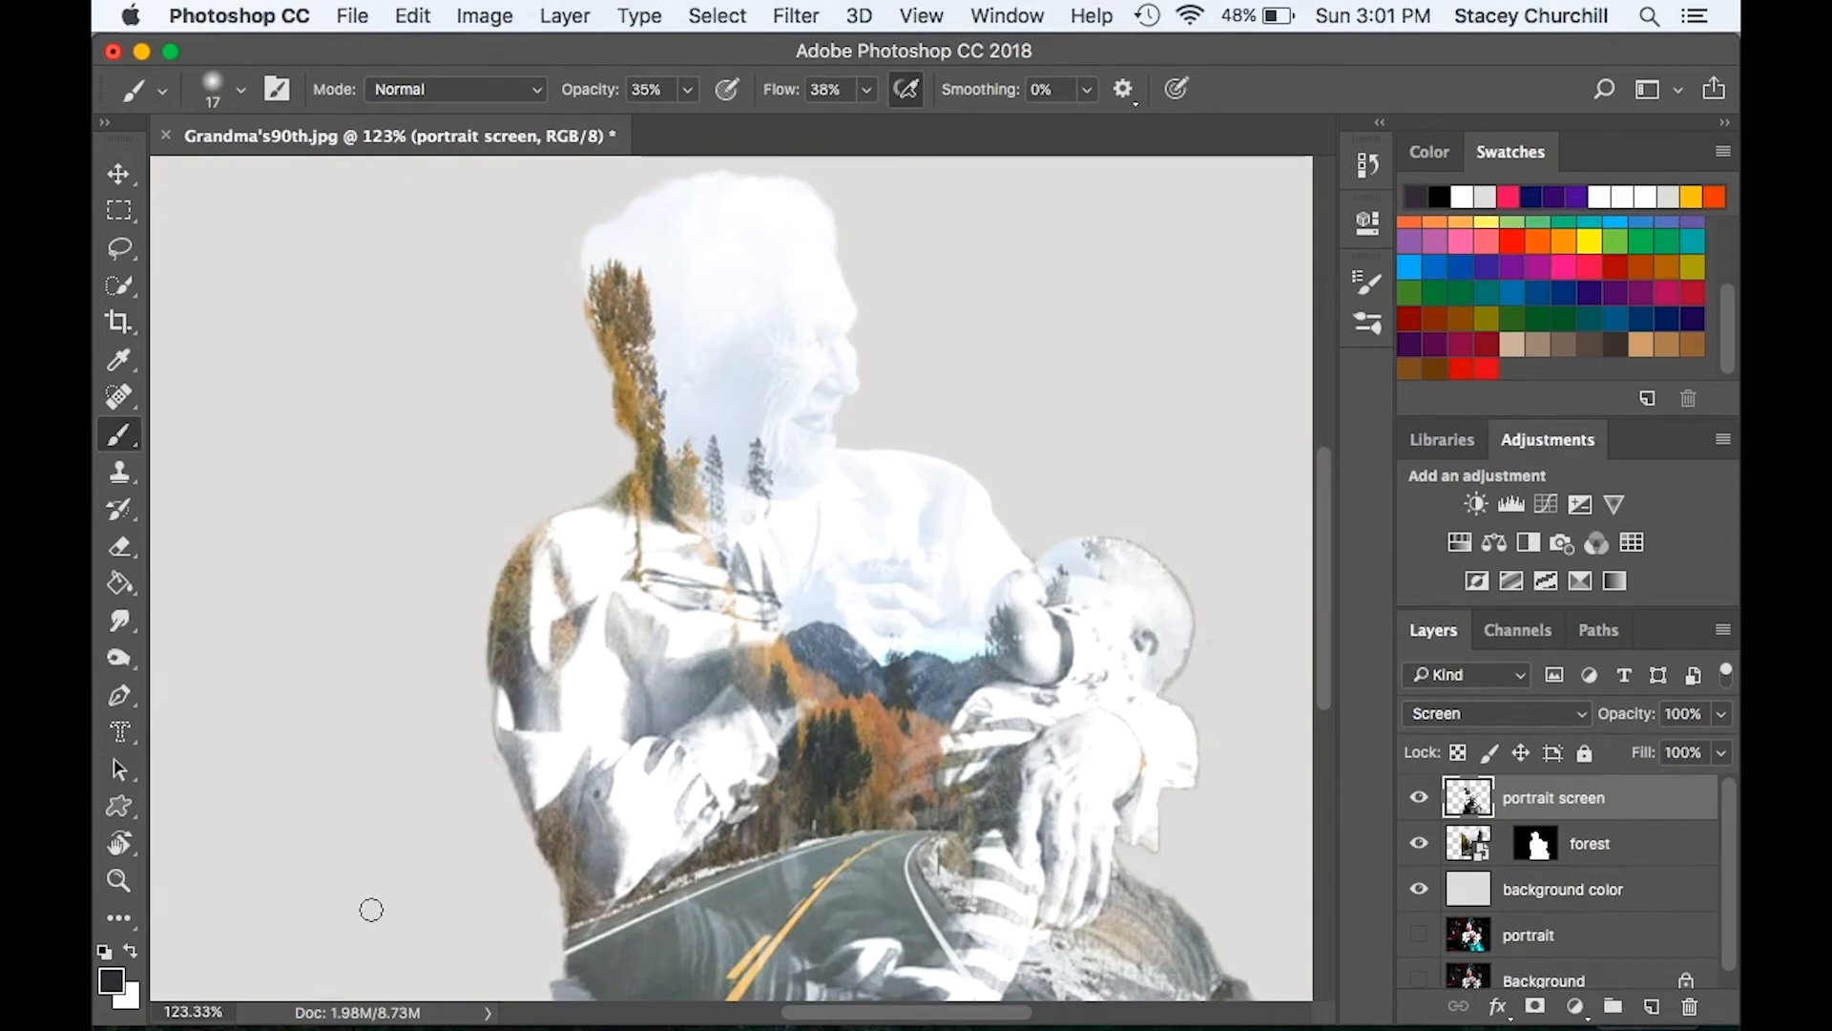
Step: Paint black at 35% opacity on the portrait screen layer over the trees at the neck and the forest area between the figures
key("d")
left_click(687, 88)
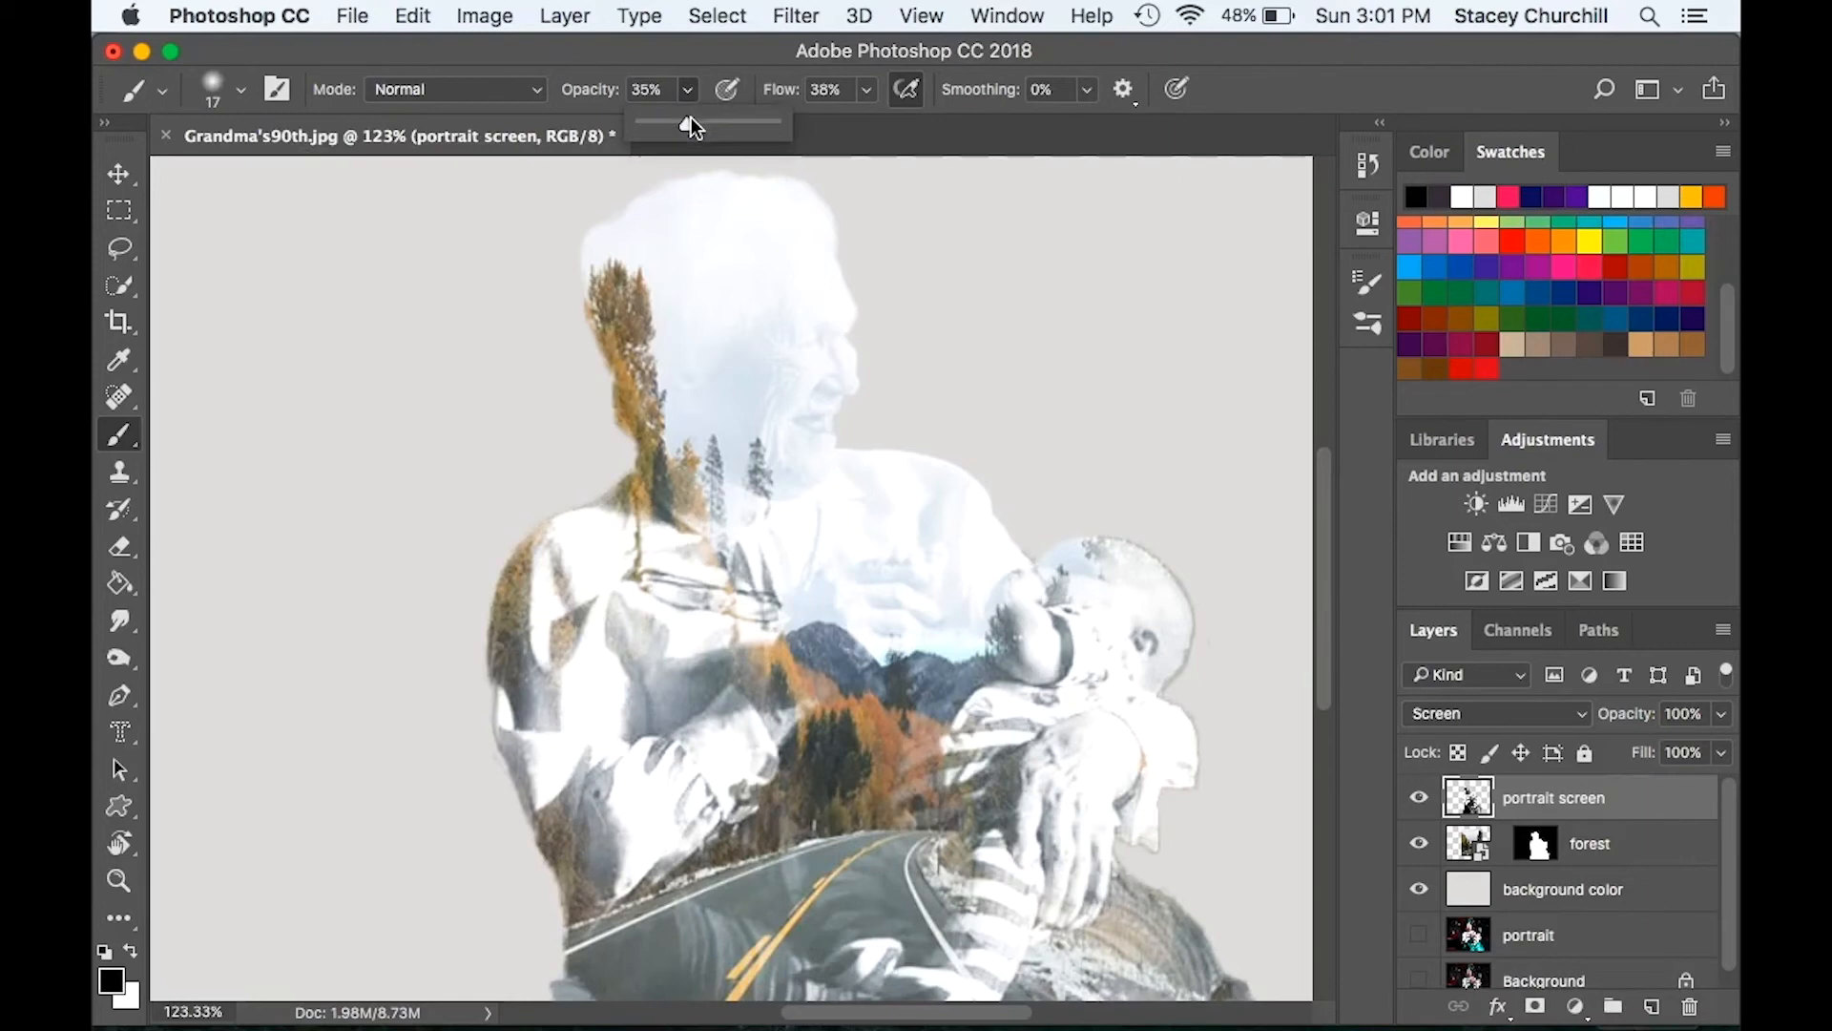
left_click(692, 88)
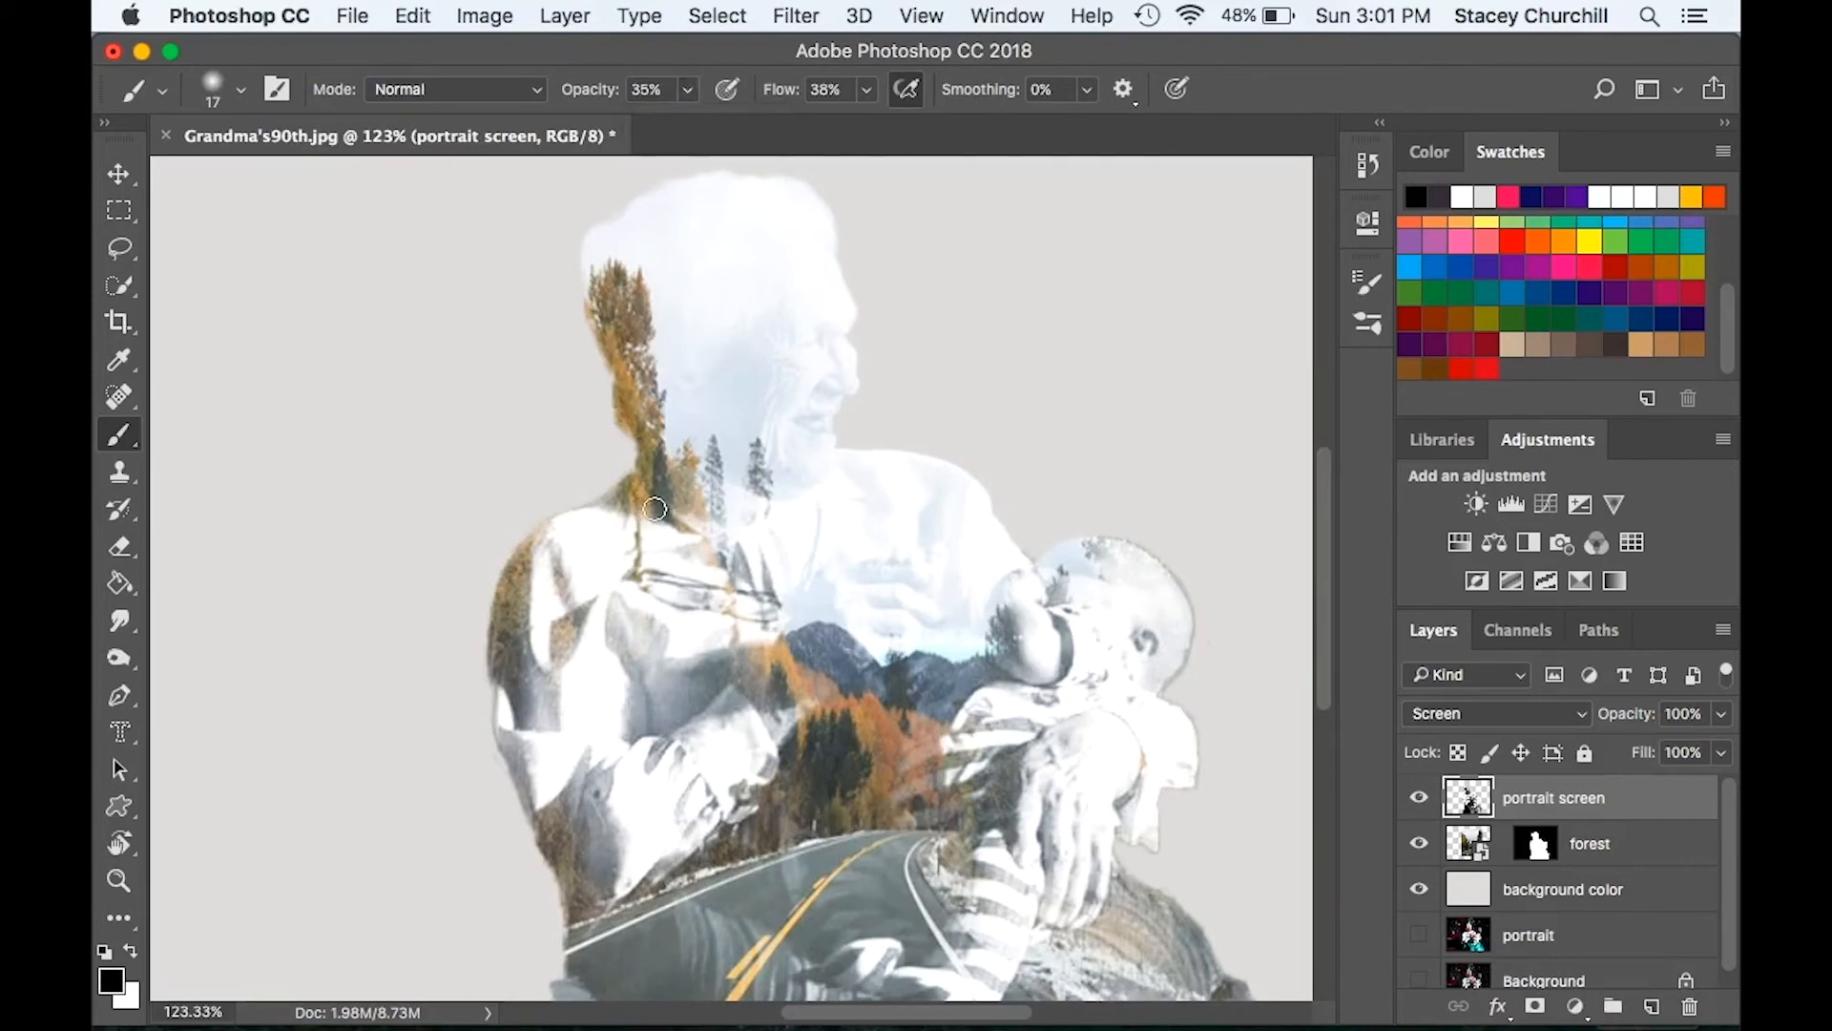
mouse_move(738, 468)
left_mouse_down()
mouse_move(702, 504)
mouse_move(715, 542)
mouse_move(763, 473)
mouse_move(752, 548)
mouse_move(658, 498)
mouse_move(649, 424)
left_mouse_up()
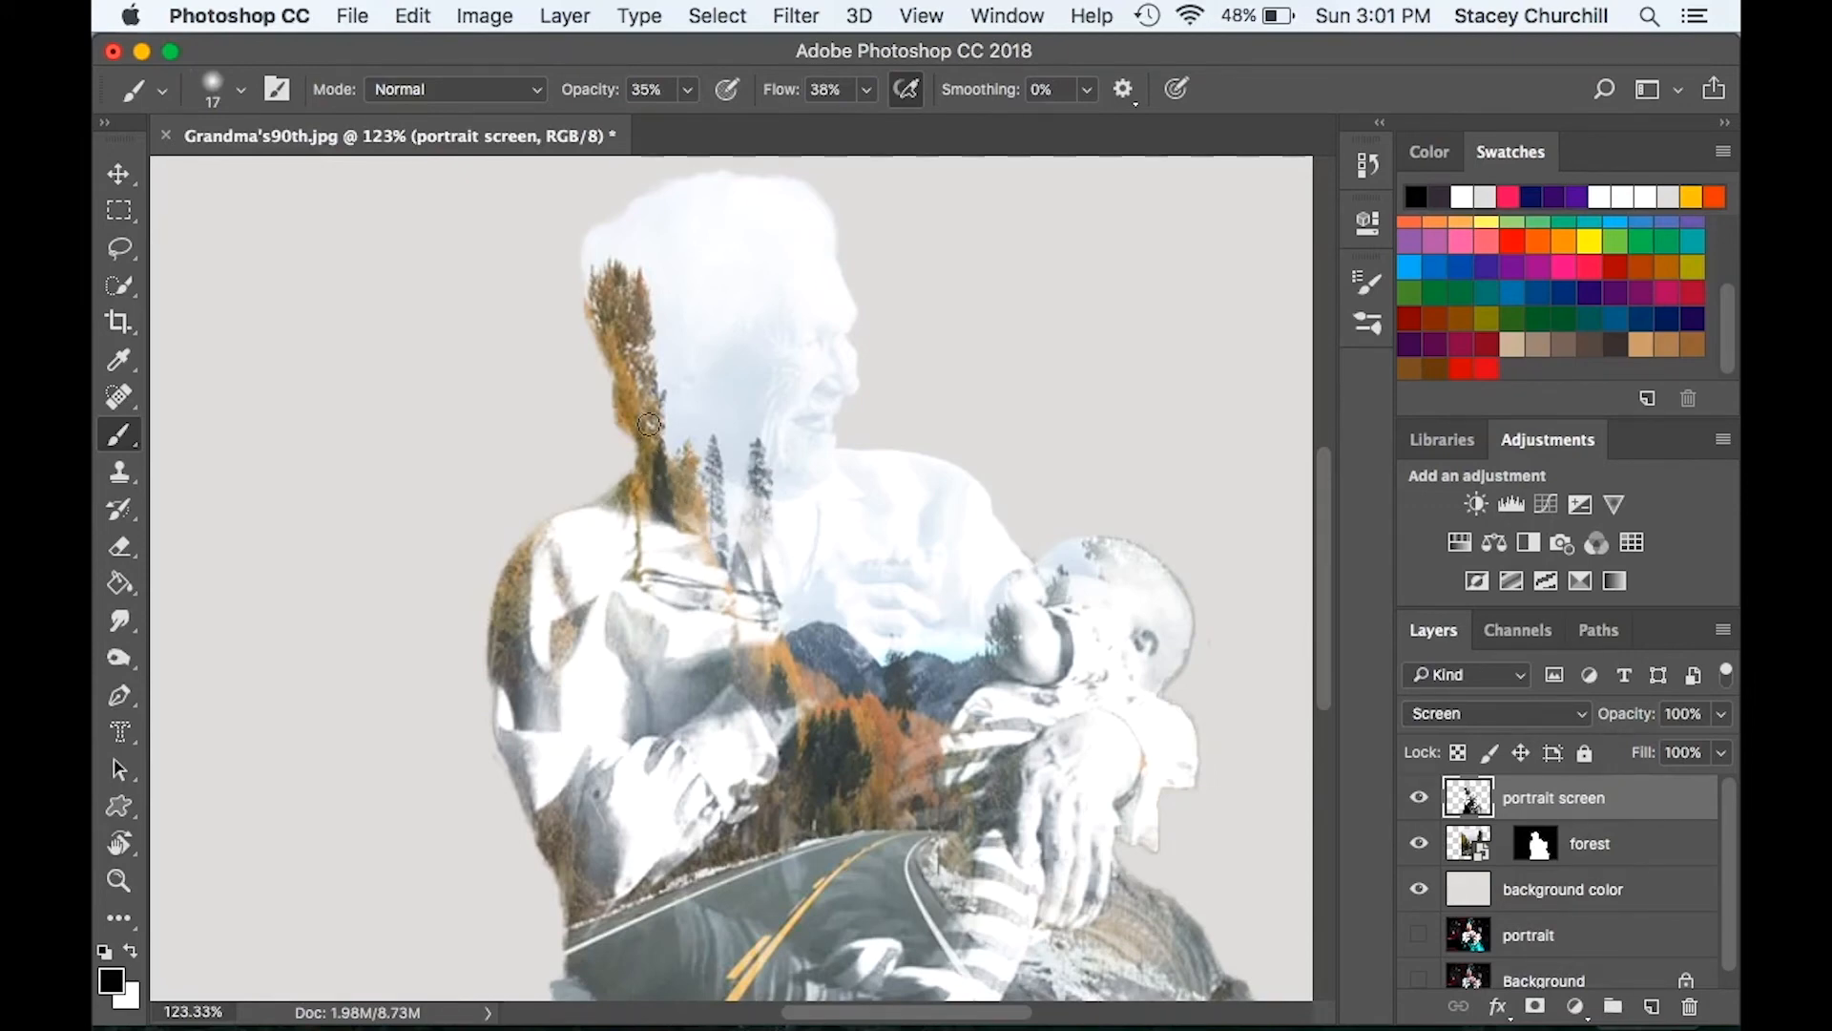
mouse_move(649, 424)
left_mouse_down()
mouse_move(705, 500)
mouse_move(717, 561)
mouse_move(751, 589)
left_mouse_up()
mouse_move(835, 781)
left_mouse_down()
mouse_move(836, 706)
mouse_move(768, 671)
mouse_move(855, 646)
mouse_move(950, 682)
mouse_move(868, 703)
mouse_move(972, 683)
left_mouse_up()
mouse_move(892, 674)
left_mouse_down()
mouse_move(895, 795)
mouse_move(979, 827)
left_mouse_up()
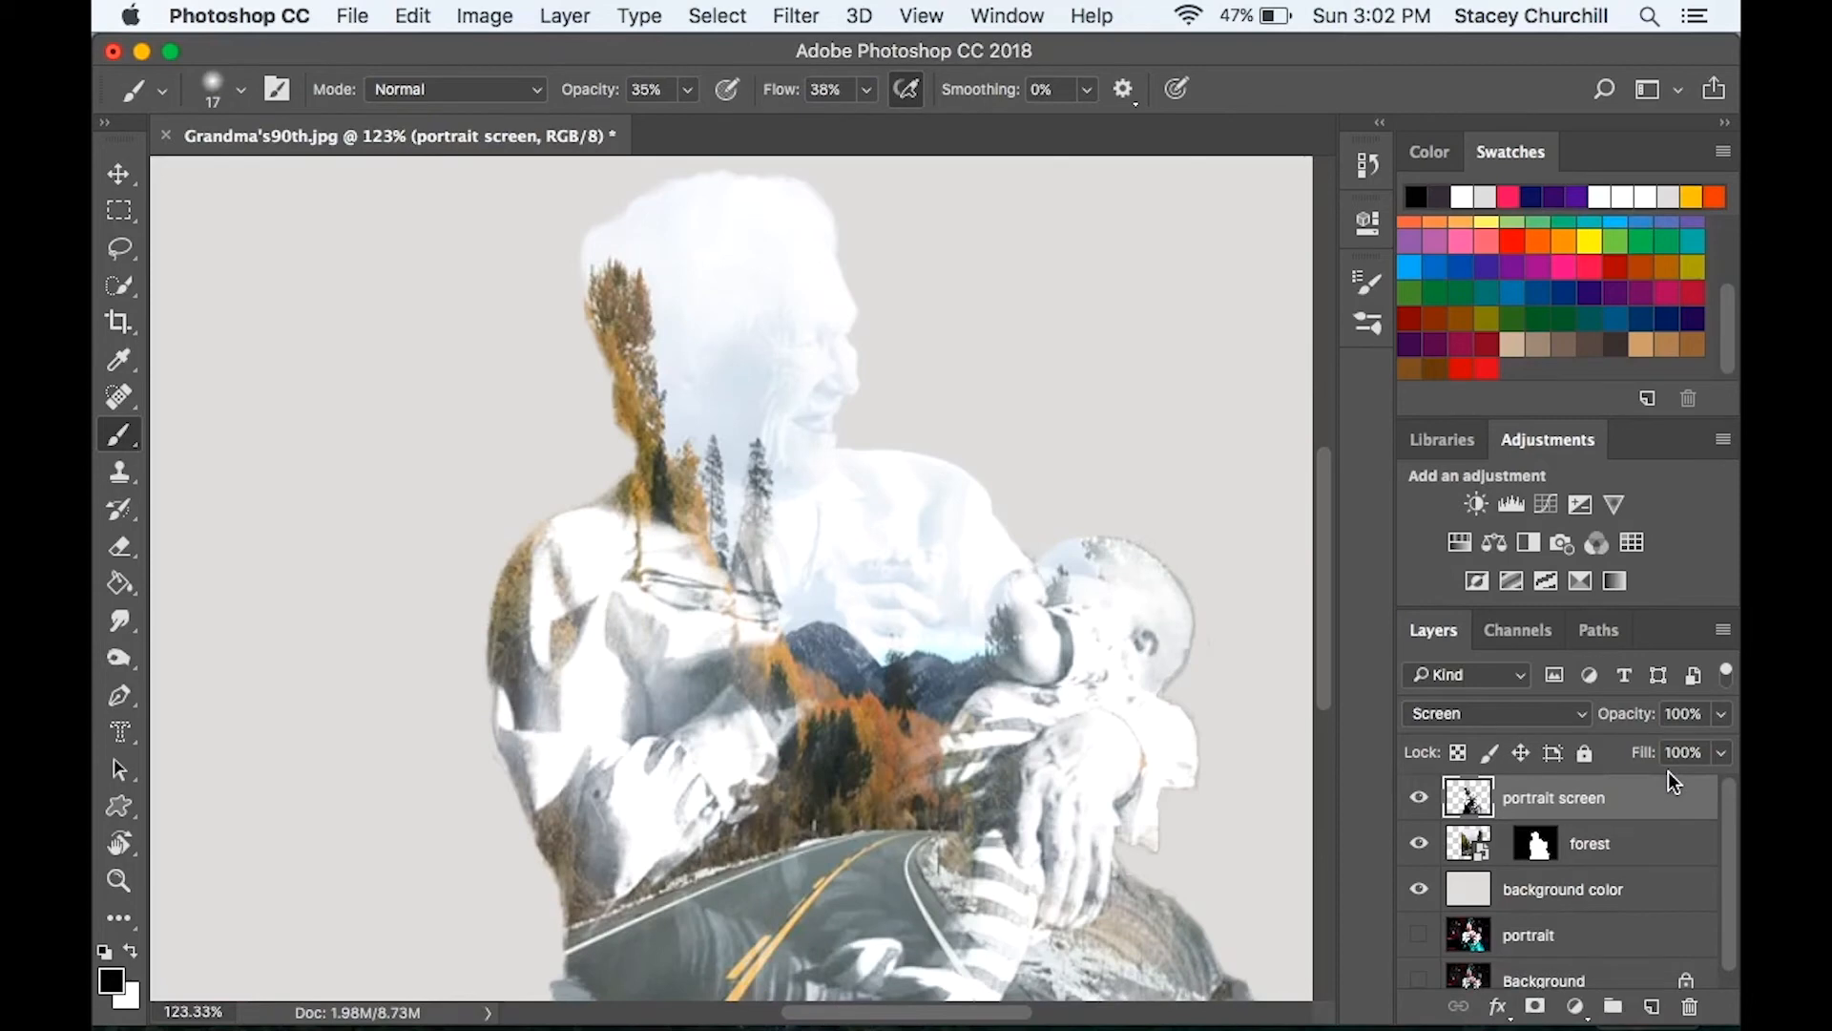
Step: Create a new layer named "darken" and place it between the portrait screen and forest layers
left_click(1650, 1009)
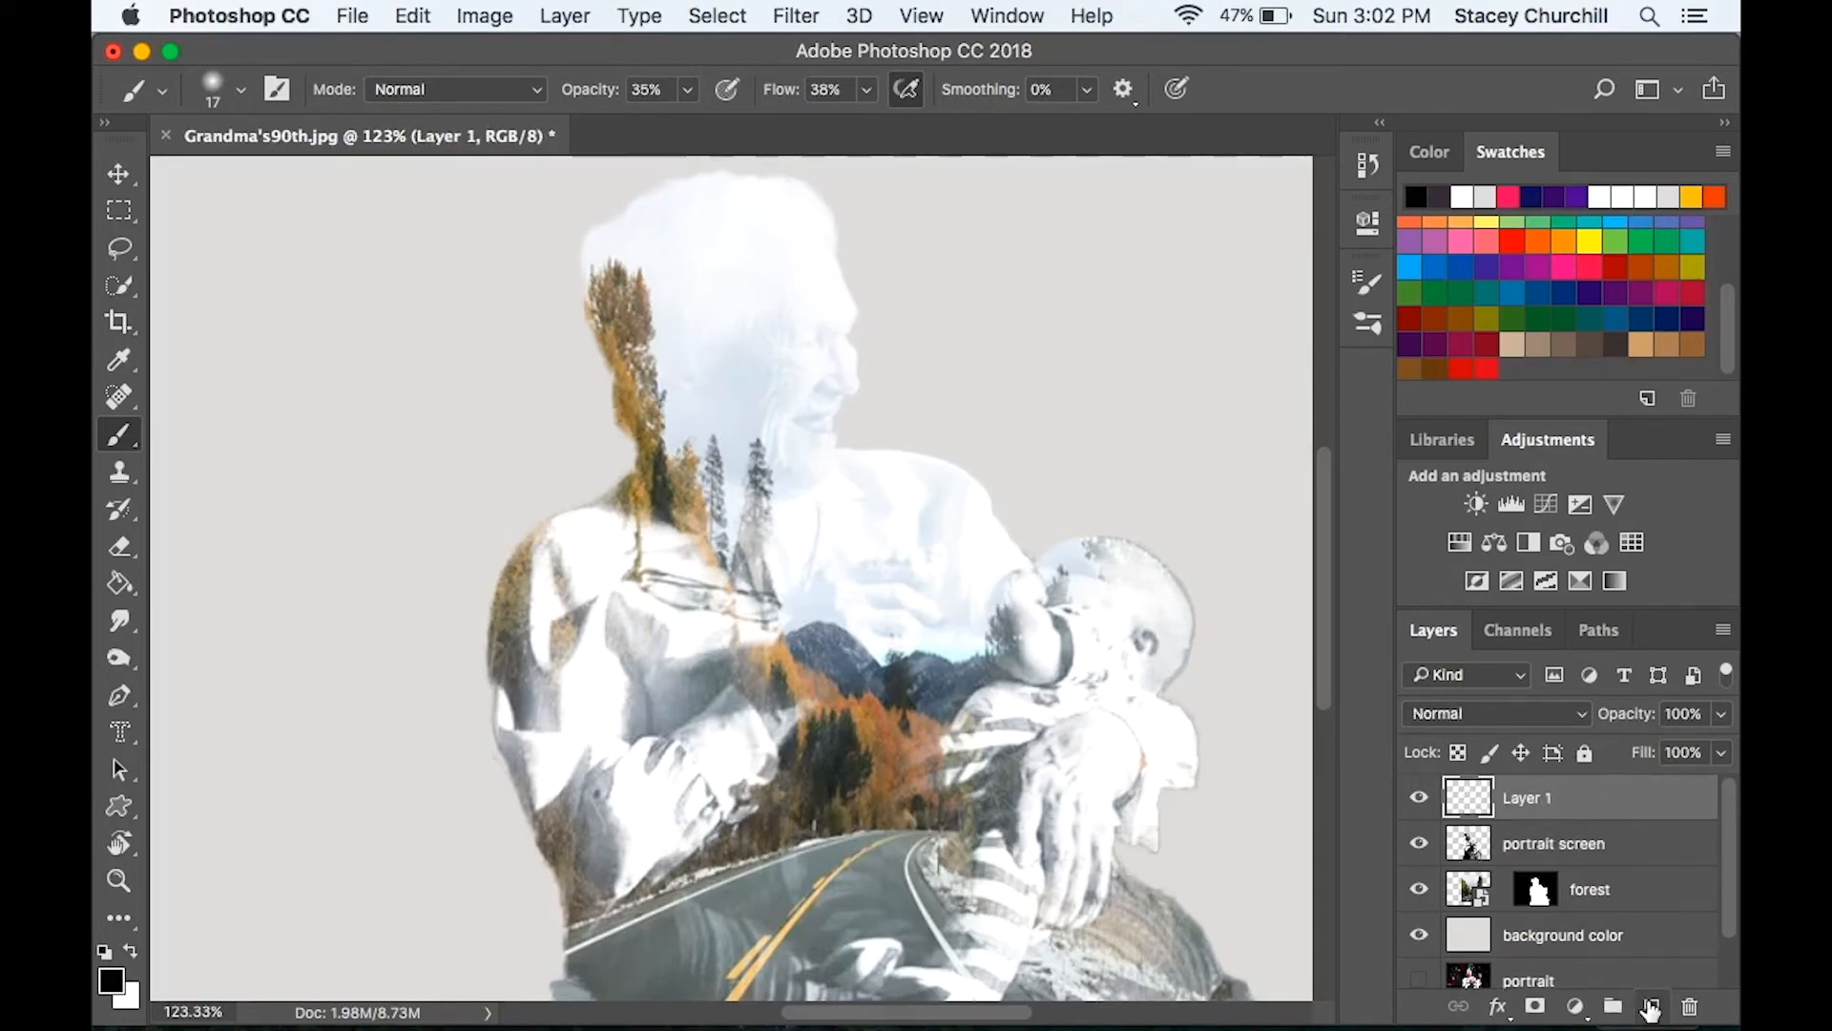
left_click_drag(1560, 806, 1551, 846)
double_click(1527, 843)
type("darken")
key("Return")
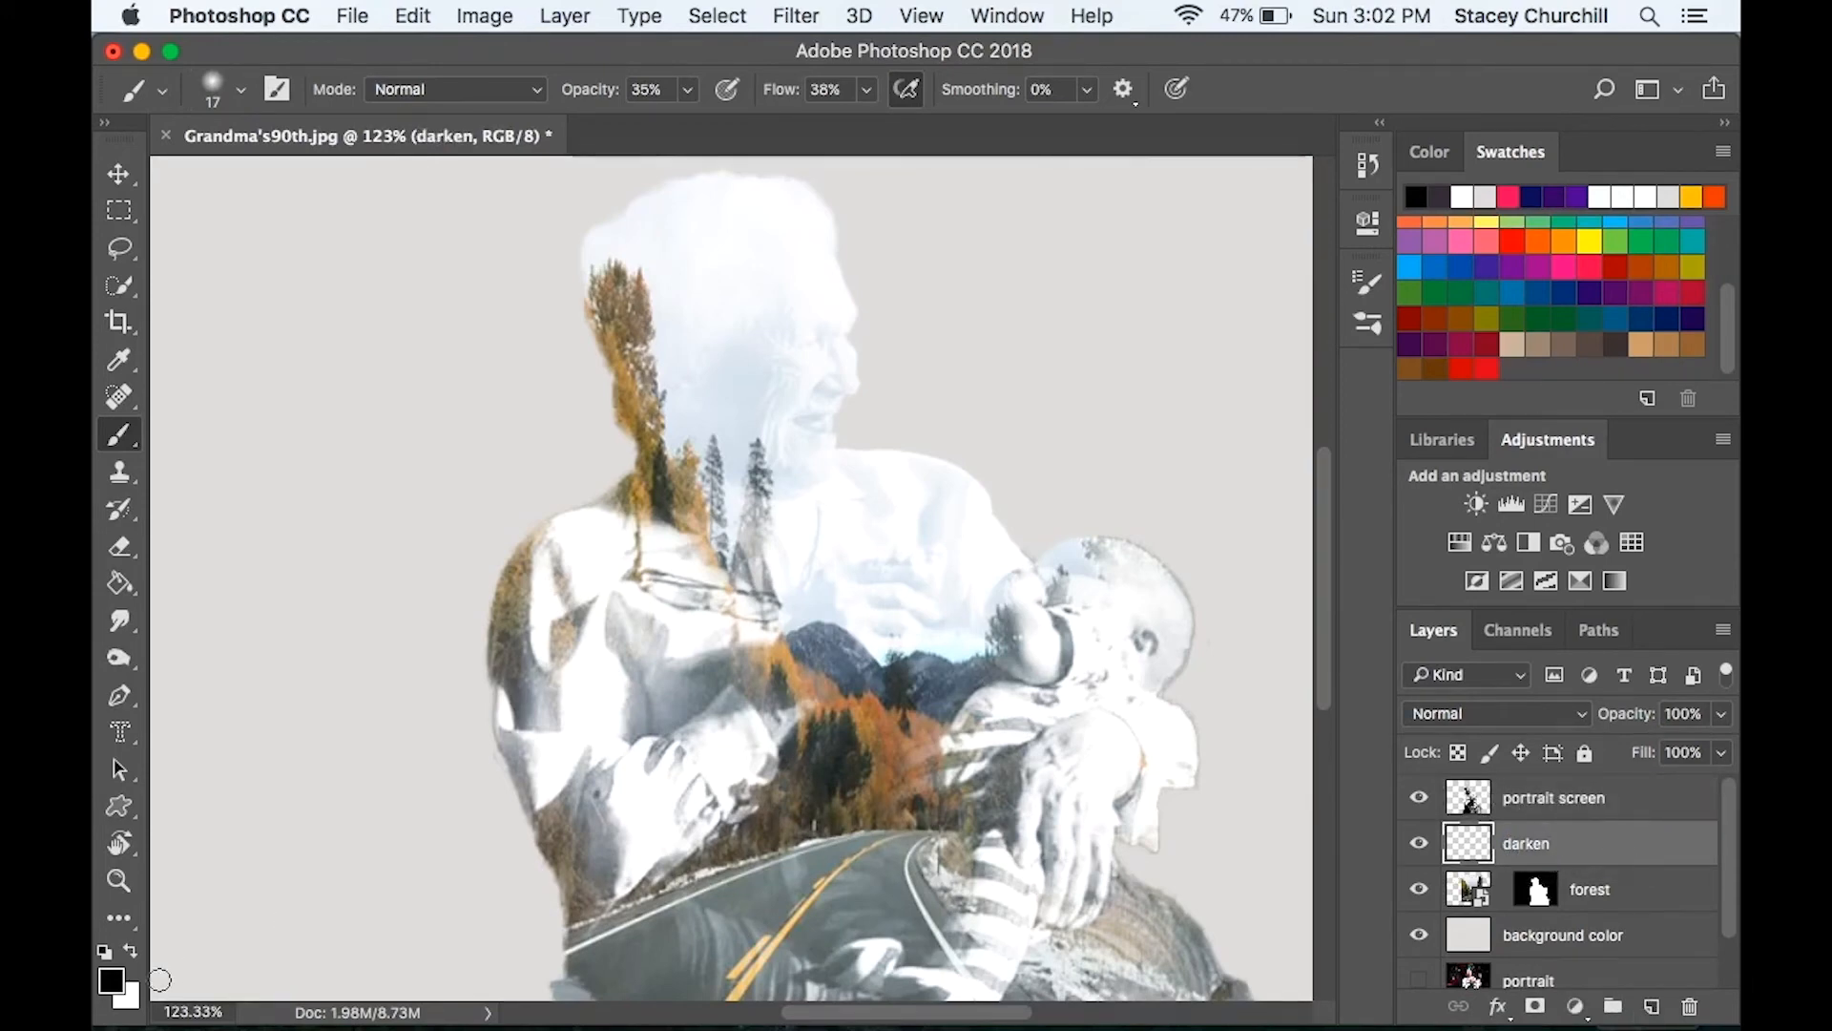
Step: Set the foreground color to #2f2c35
left_click(116, 985)
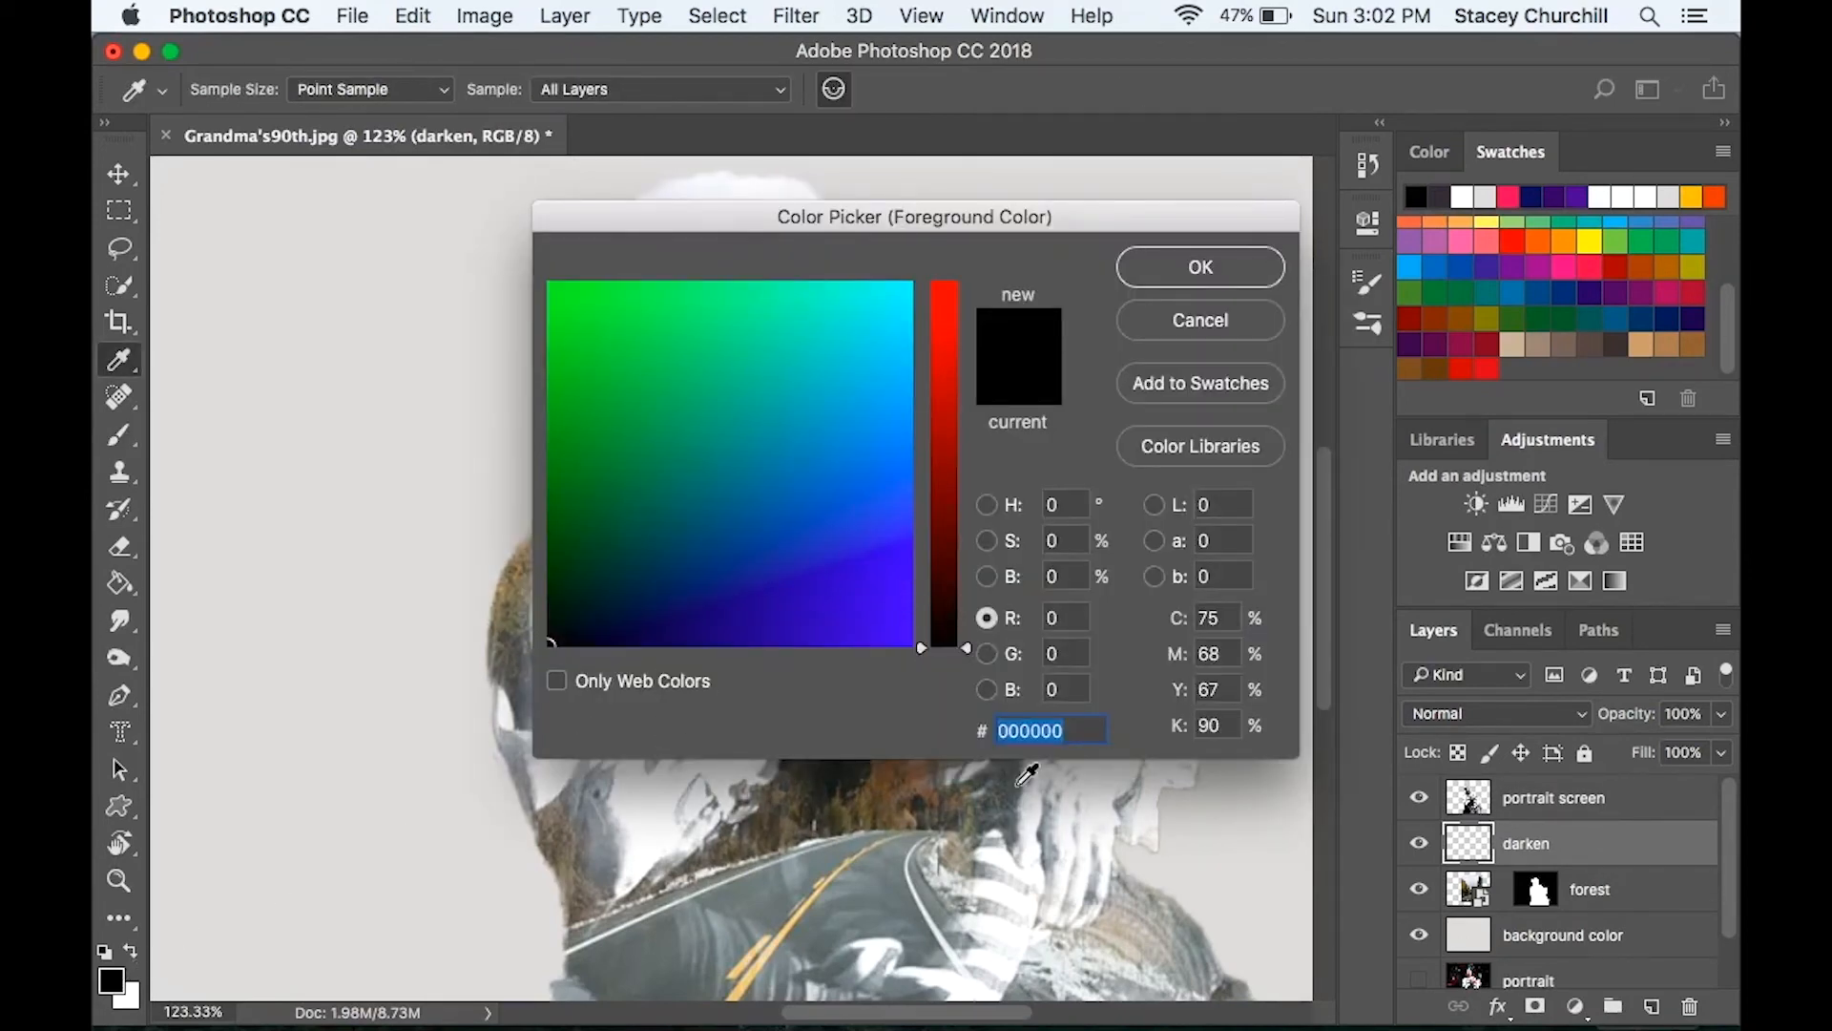
type("2f2")
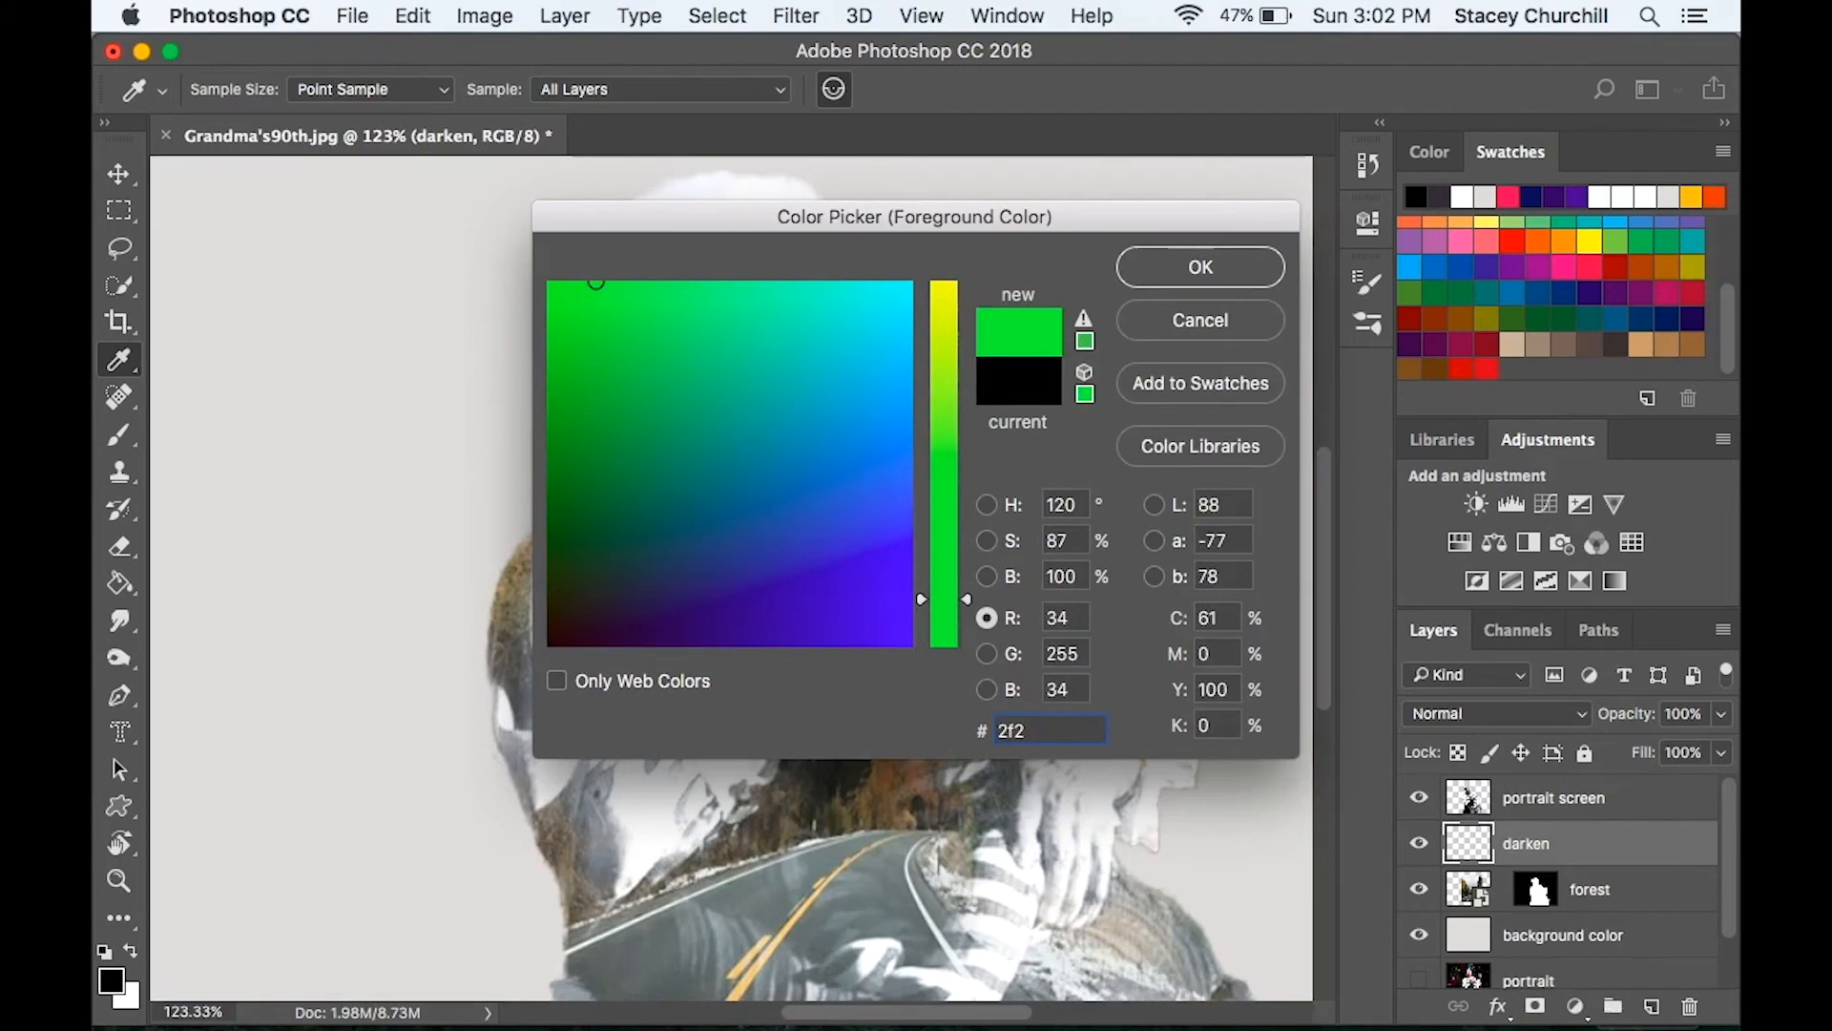
type("c35")
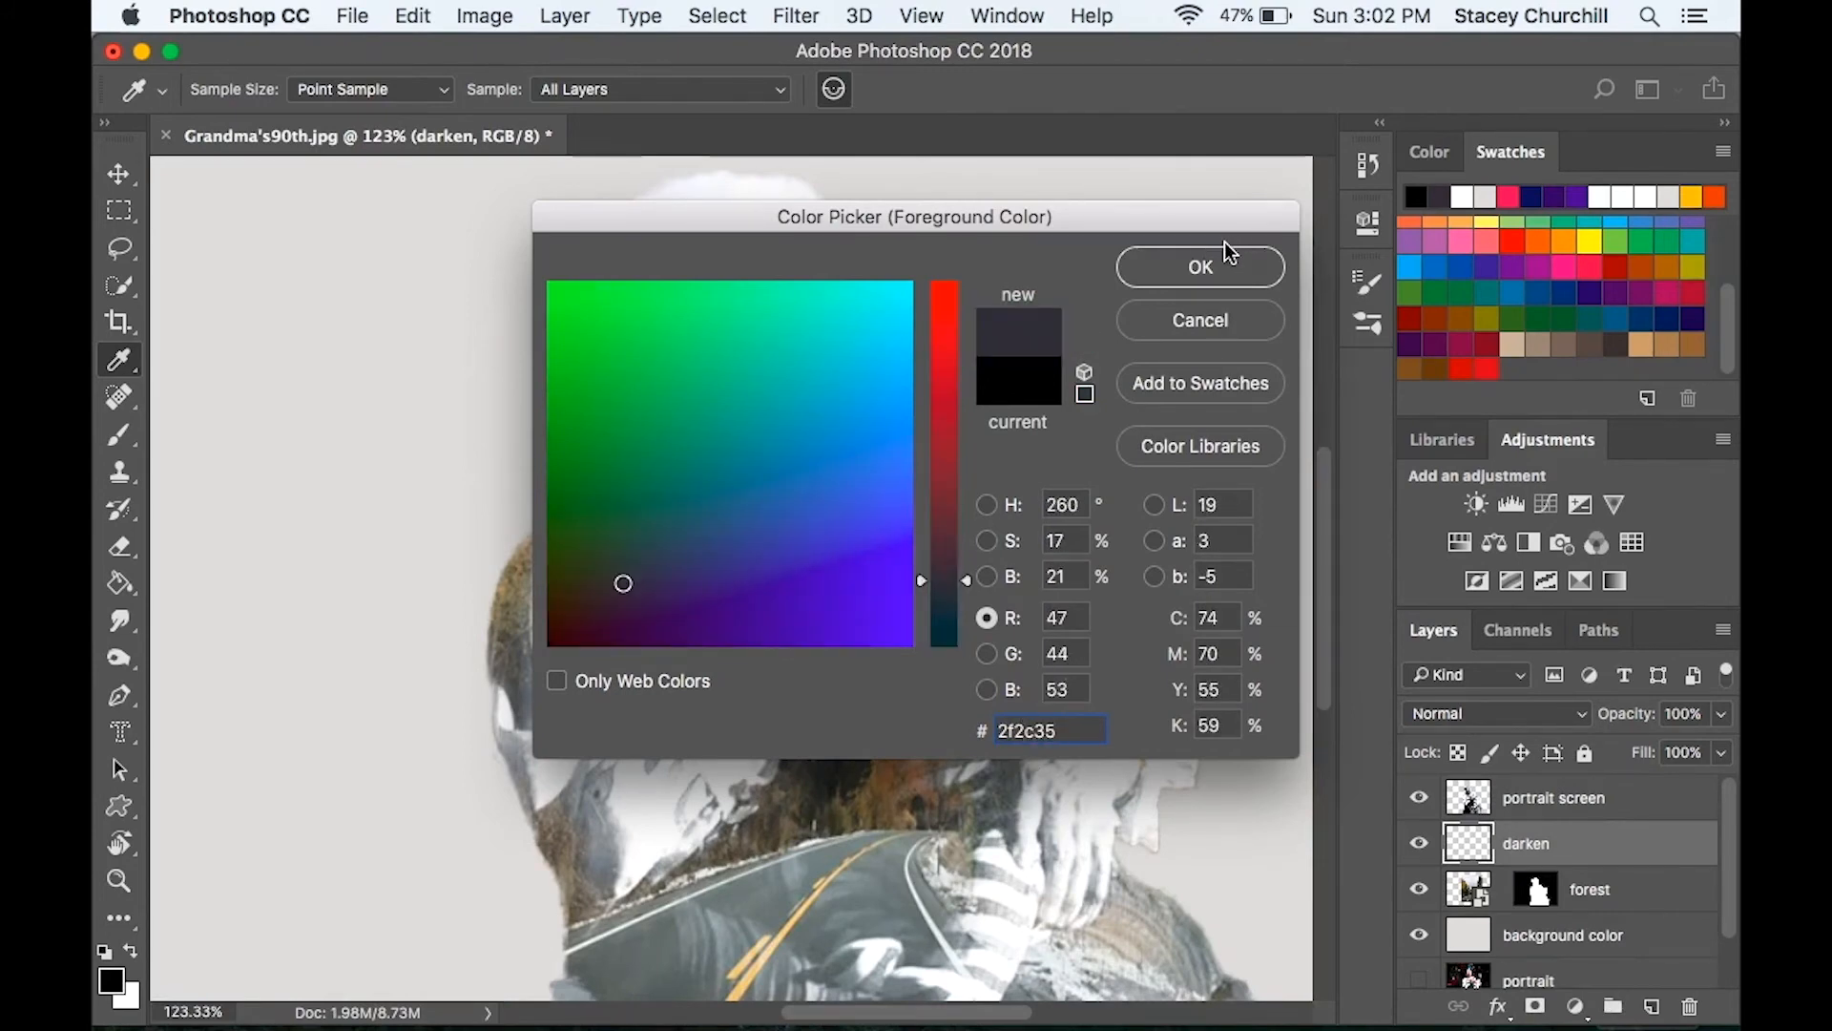
left_click(1225, 270)
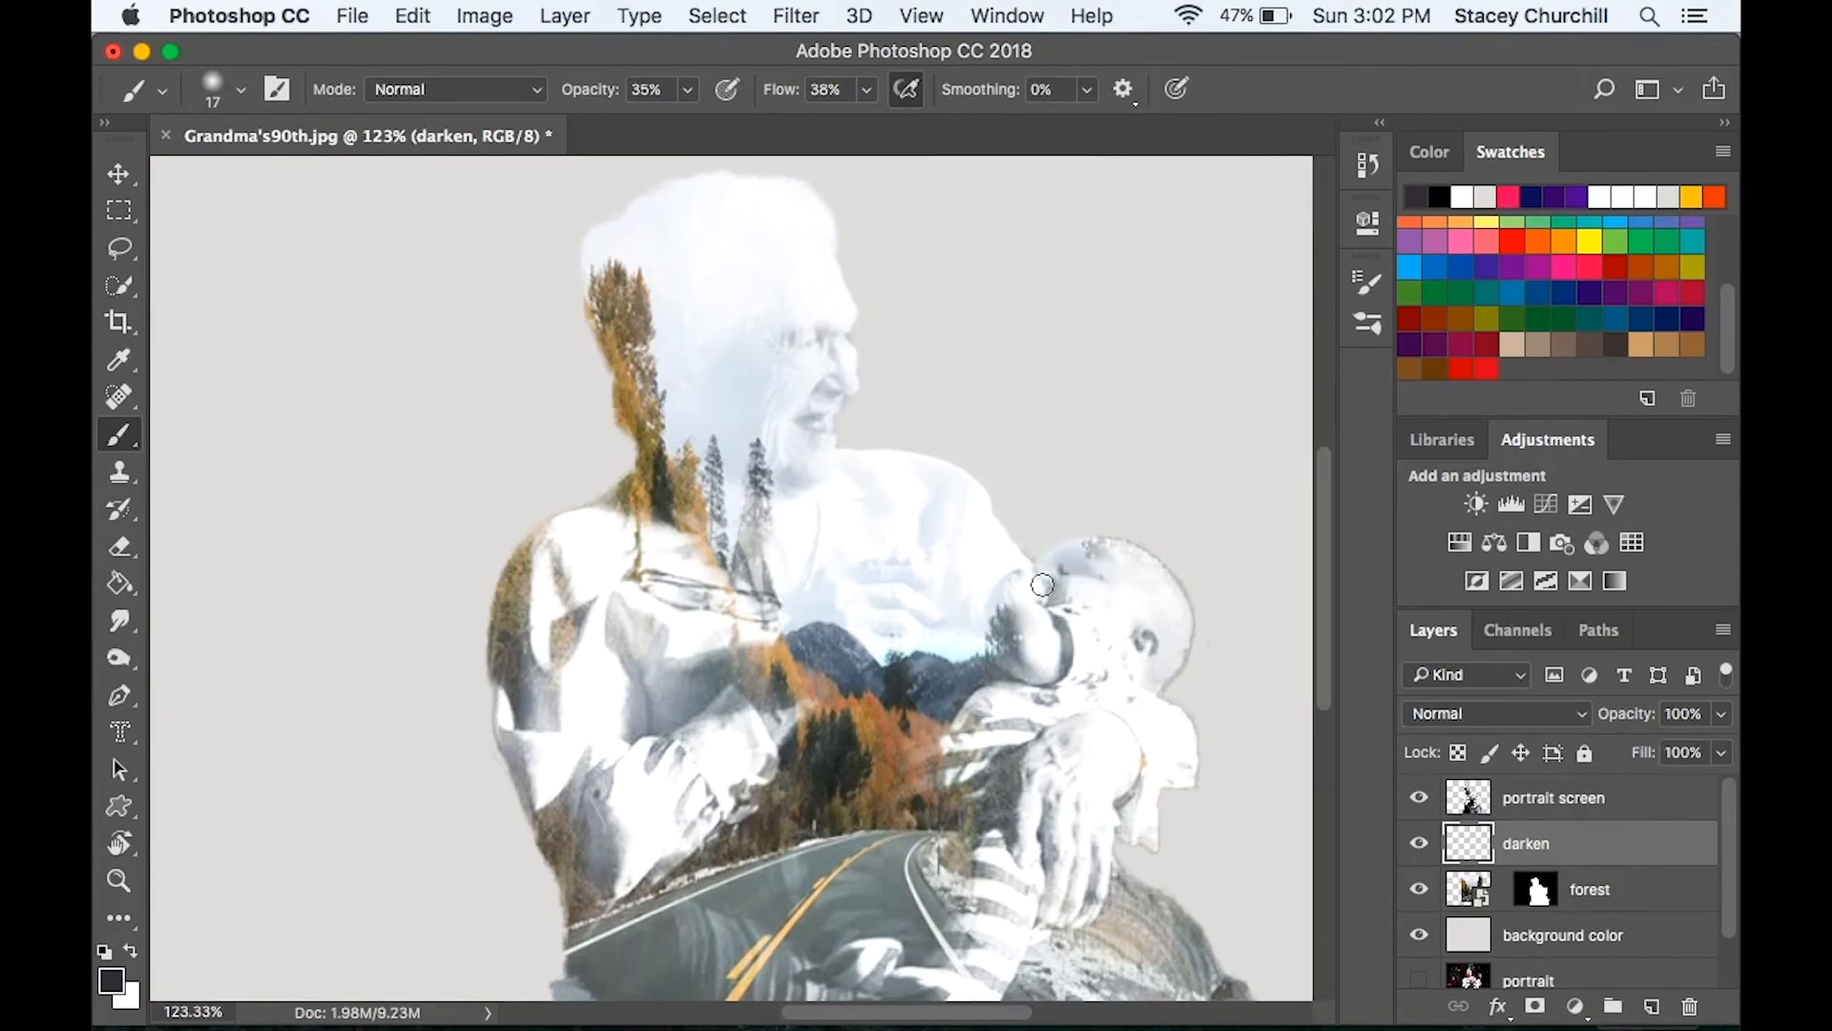
Step: Shade the baby's head and the woman's face on the darken layer, loading the forest mask as a selection to contain the strokes
left_click_drag(1014, 582, 990, 604)
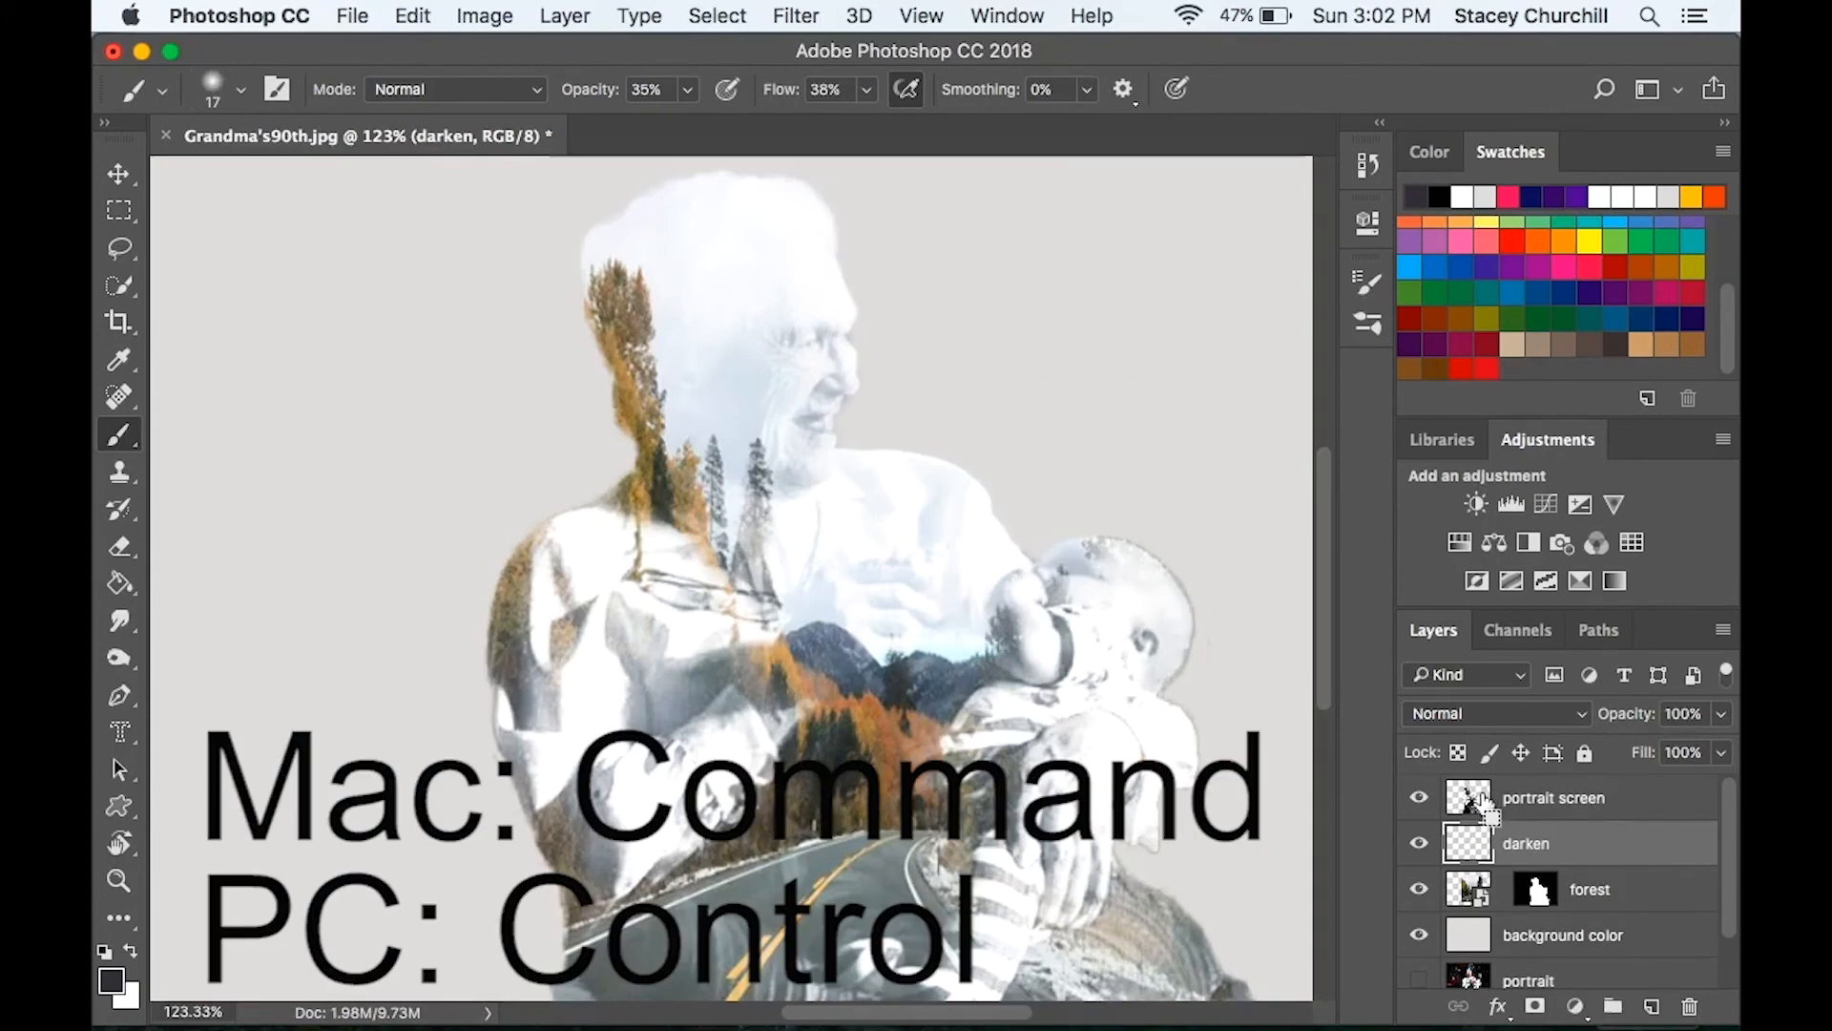
left_click(1538, 894, "super")
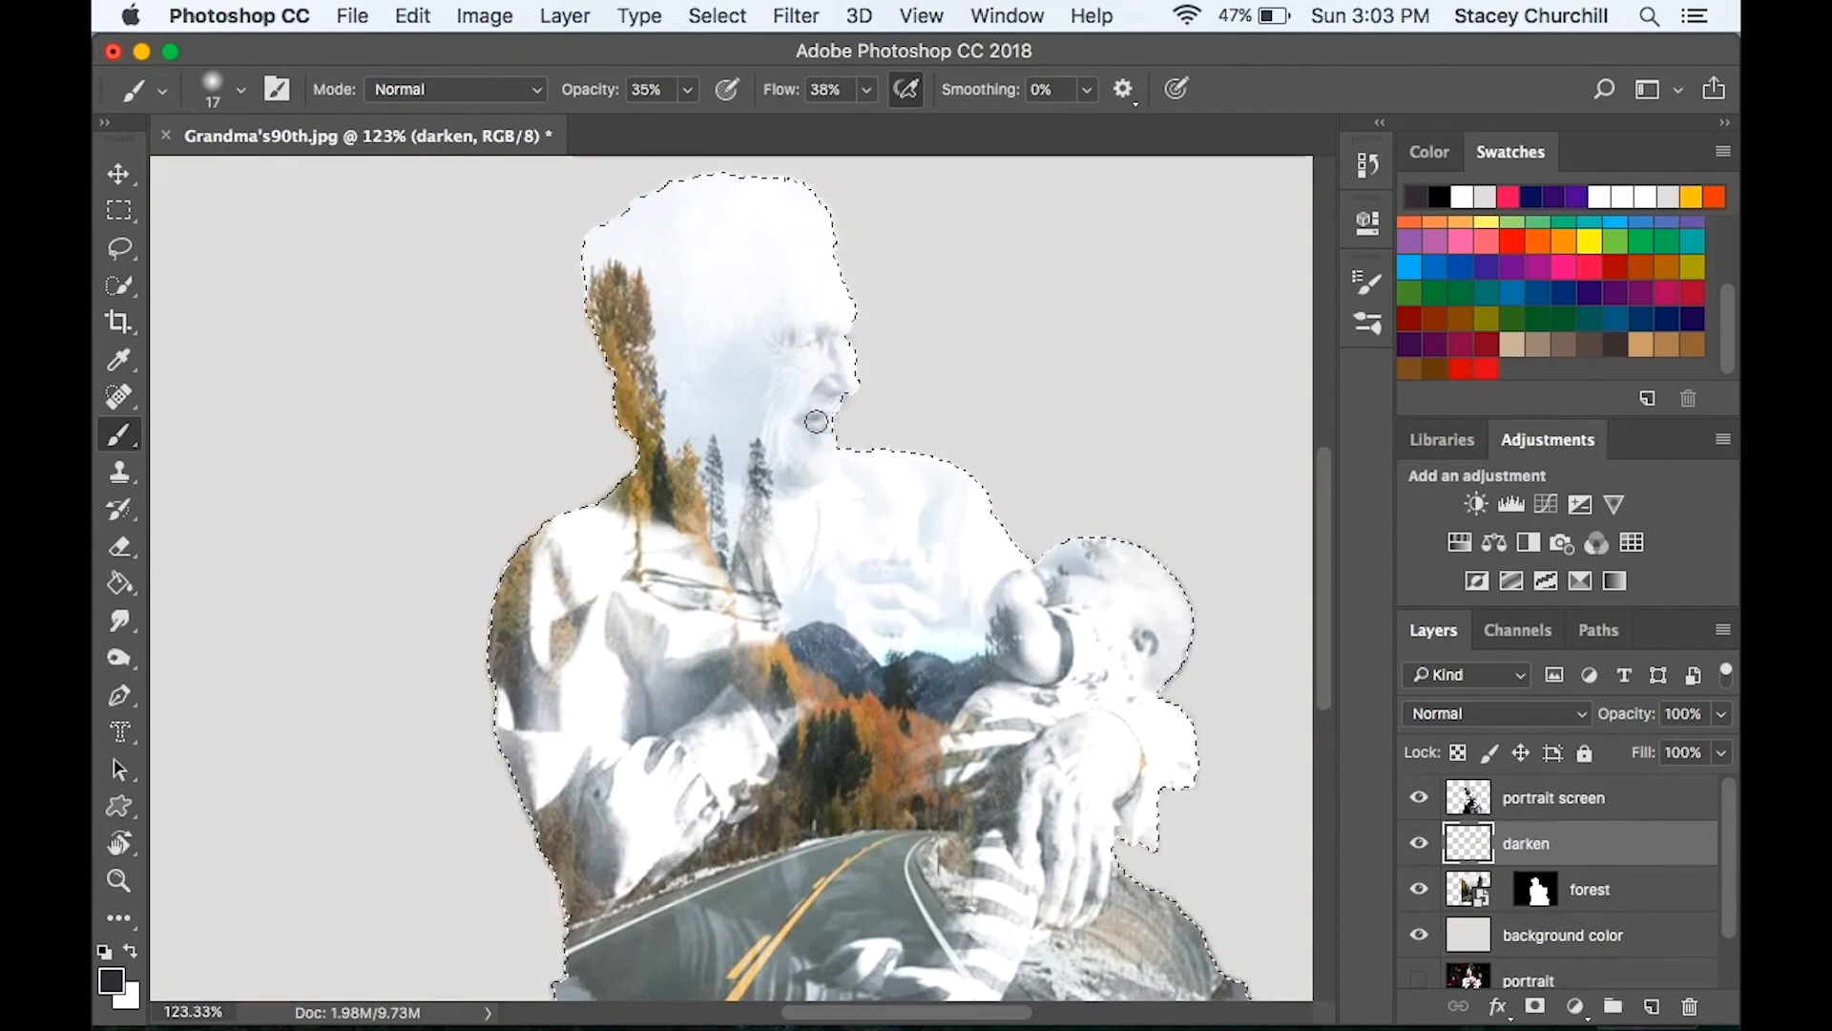
mouse_move(801, 343)
left_mouse_down()
mouse_move(766, 326)
mouse_move(812, 291)
left_mouse_up()
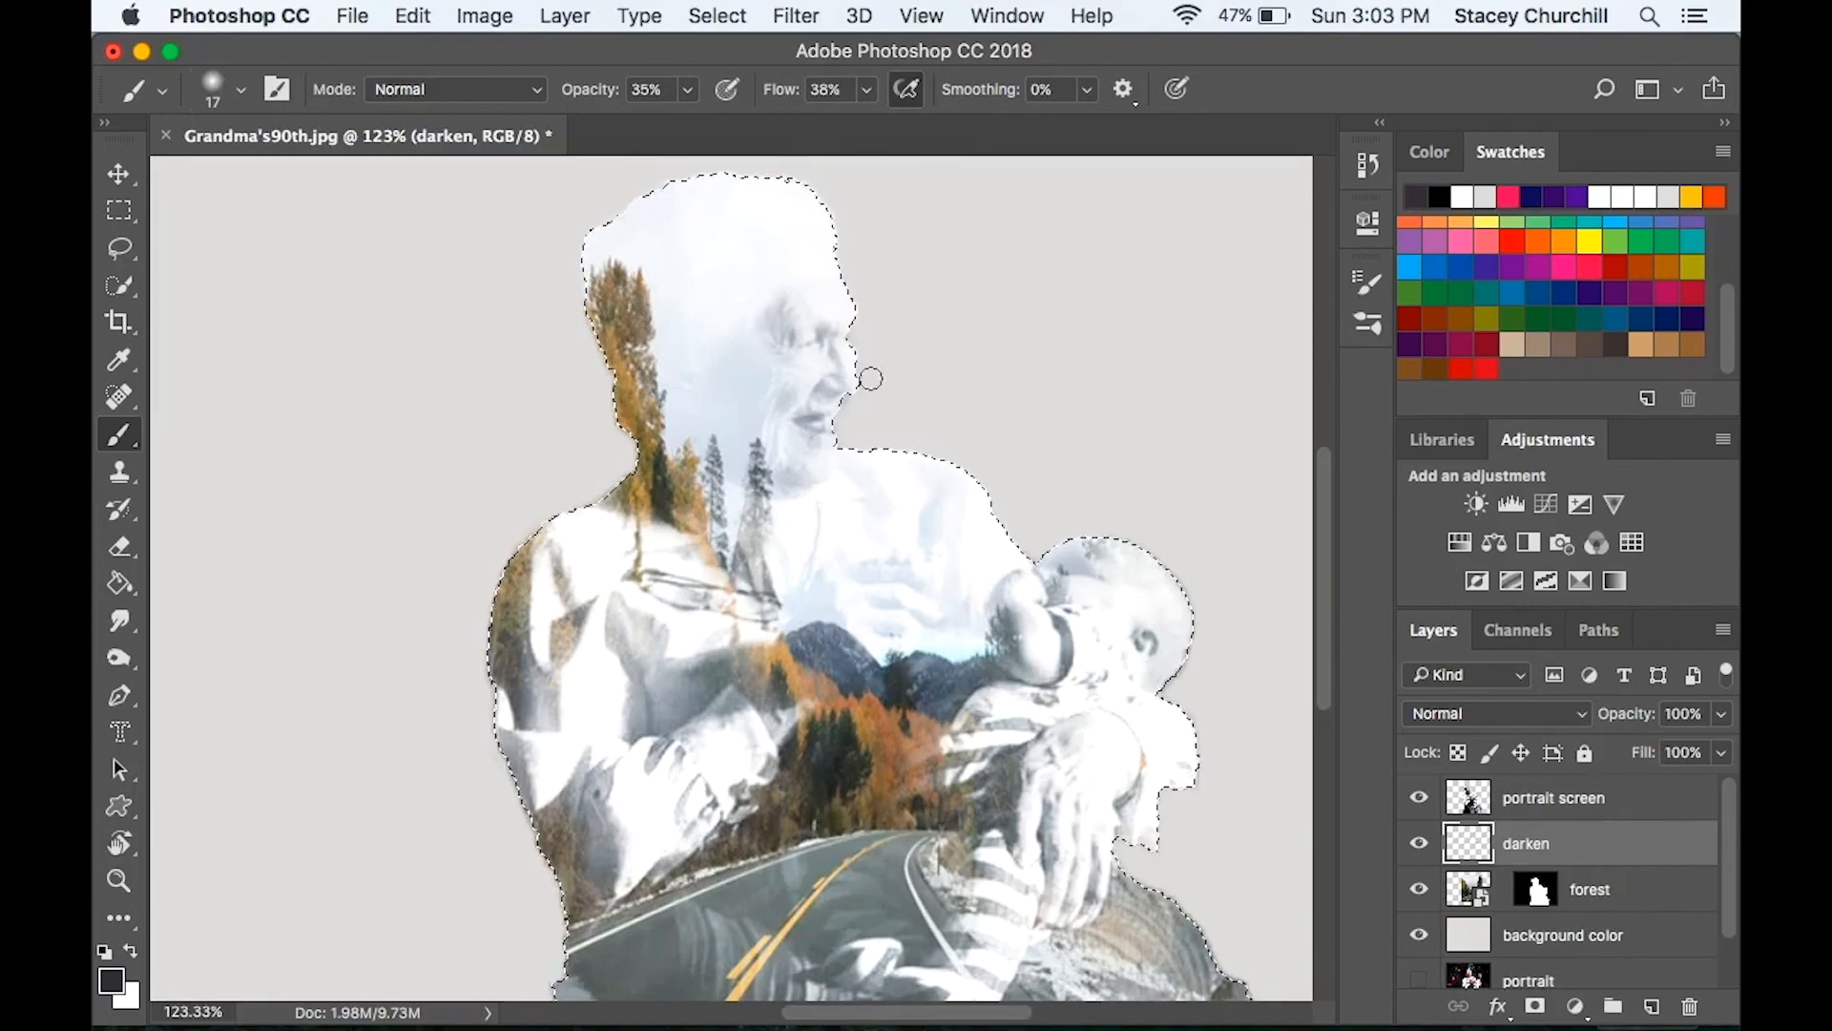
Step: Enlarge the brush to 80 px, shade the woman's hair and neck and the baby inside the selection, and deselect
key("bracketright")
key("bracketright")
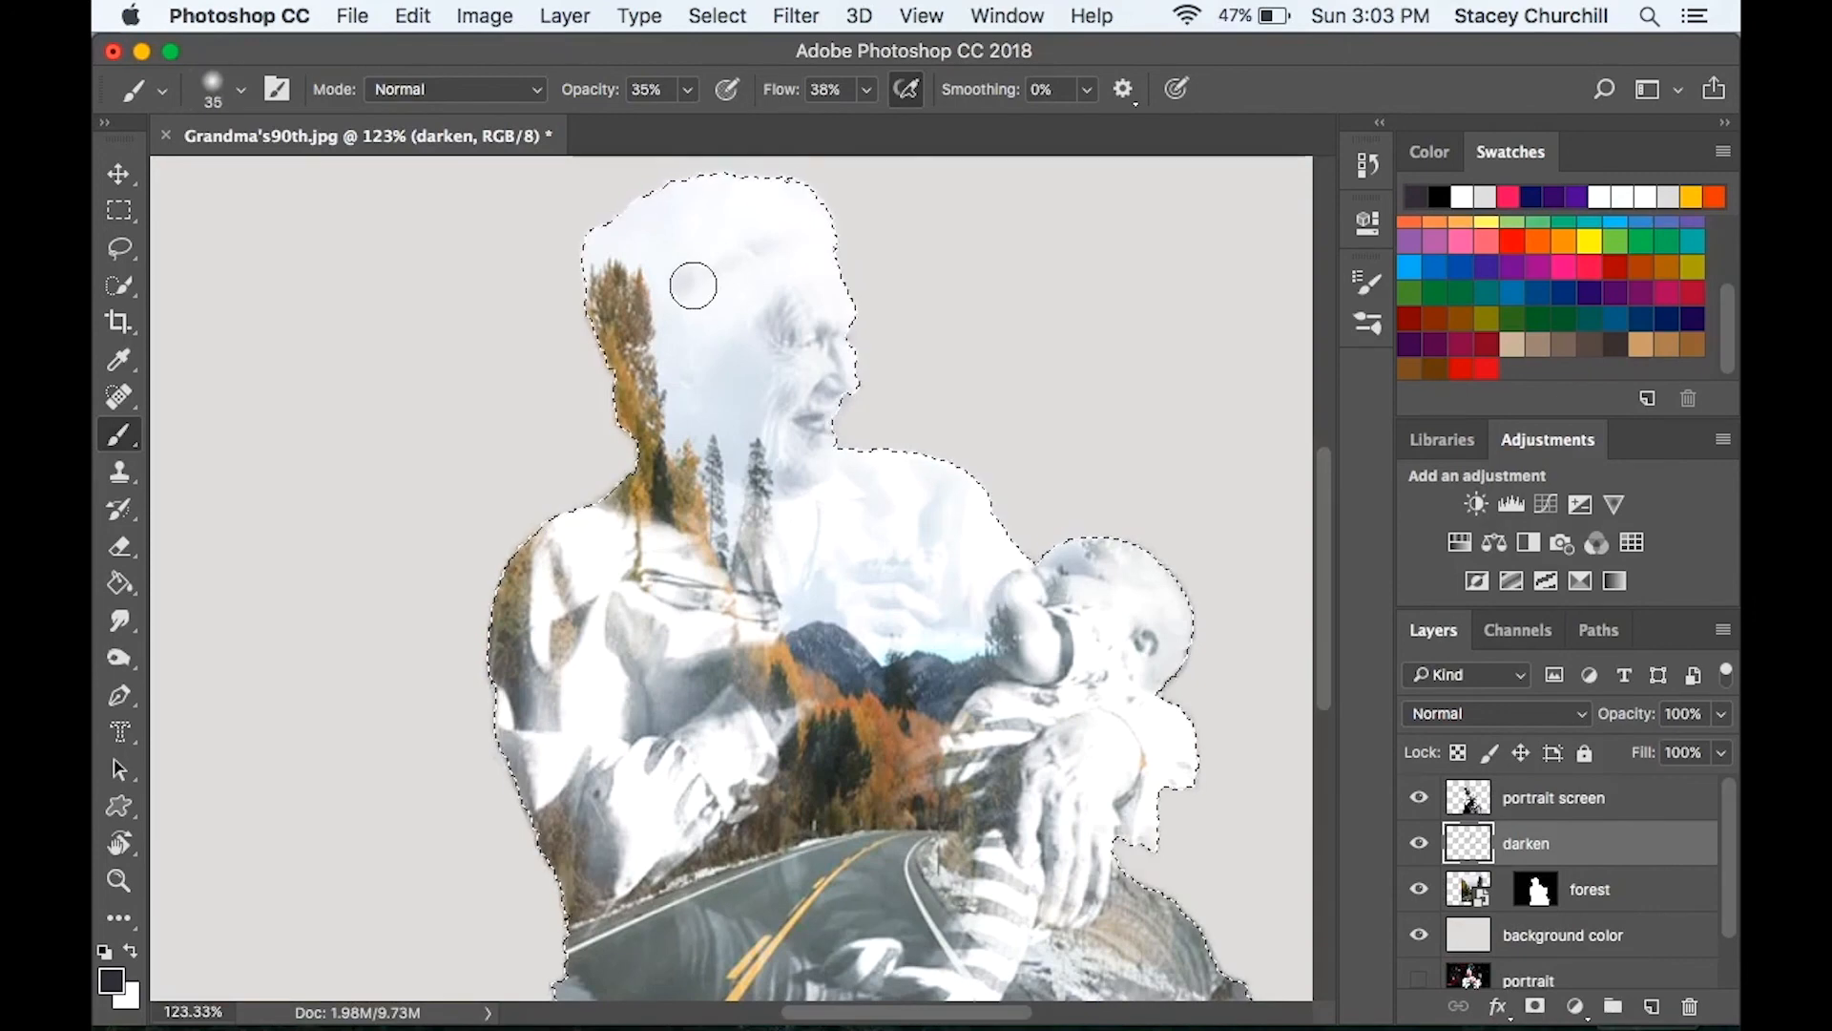
key("bracketright")
key("bracketright")
key("bracketright")
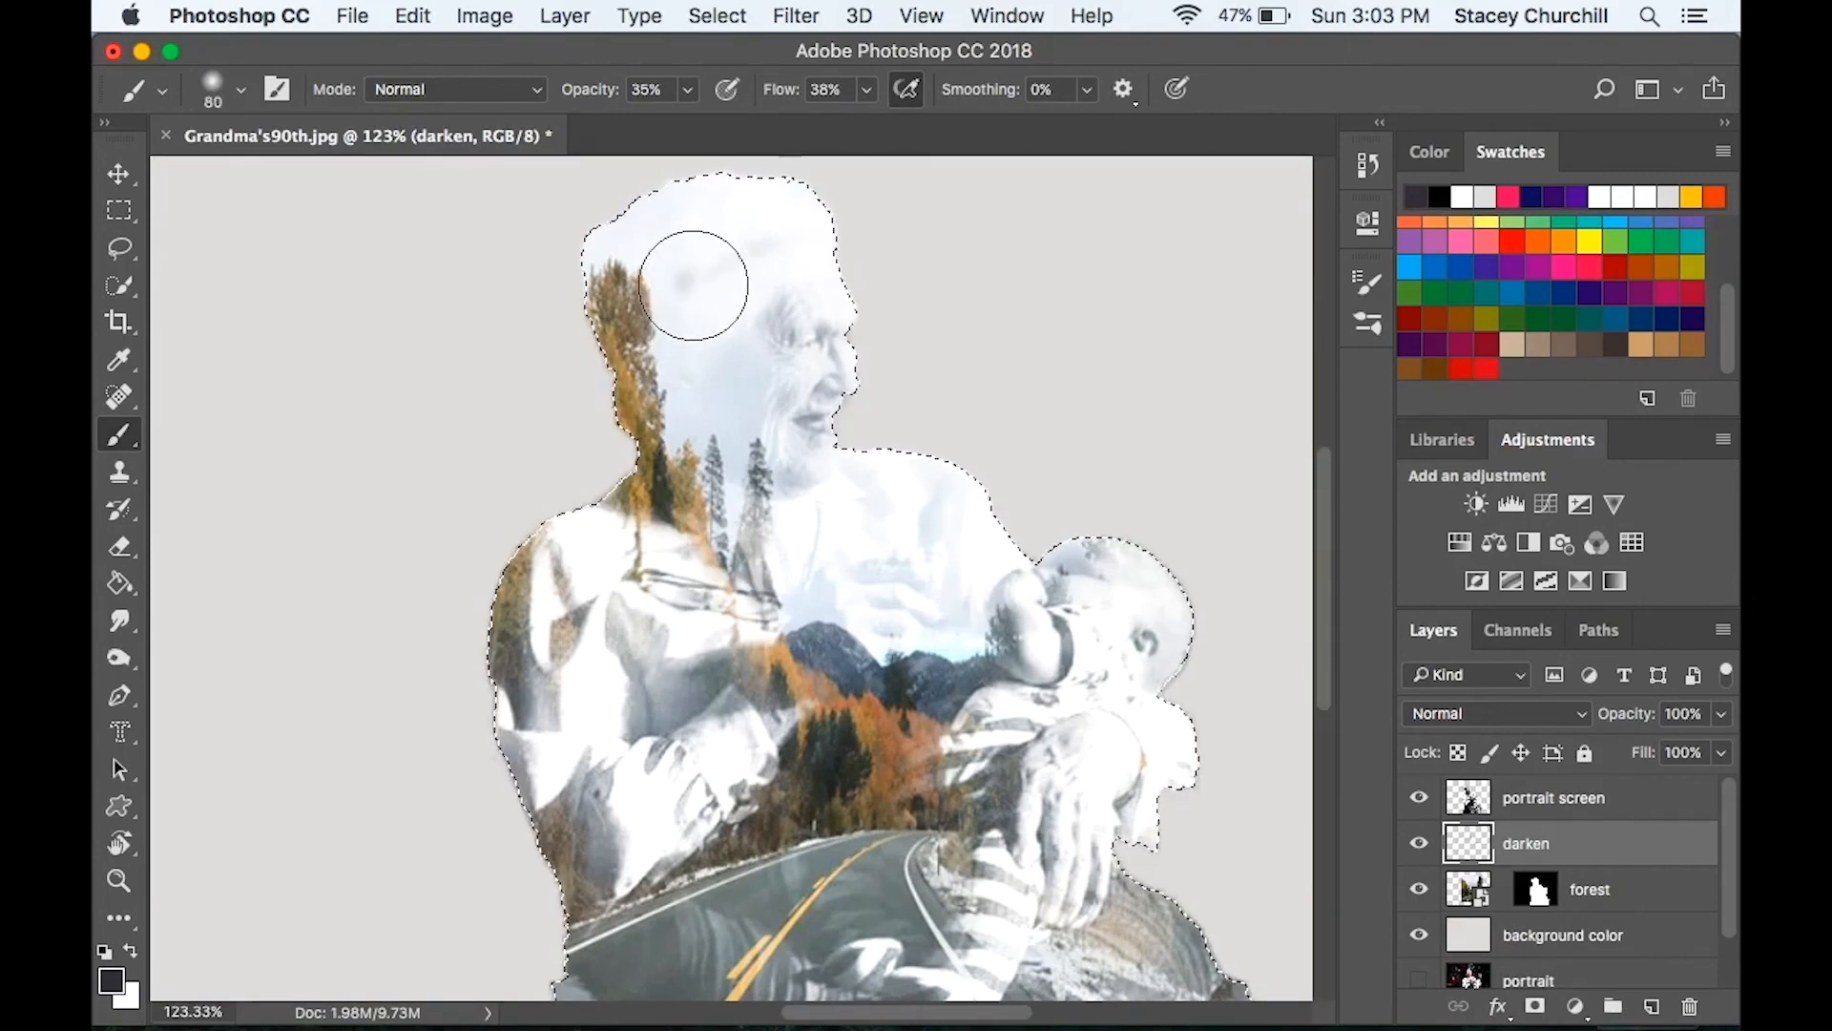
mouse_move(749, 241)
left_mouse_down()
mouse_move(633, 262)
mouse_move(701, 334)
left_mouse_up()
left_click_drag(732, 469, 700, 413)
mouse_move(844, 708)
left_mouse_down()
mouse_move(1076, 659)
mouse_move(1044, 669)
left_mouse_up()
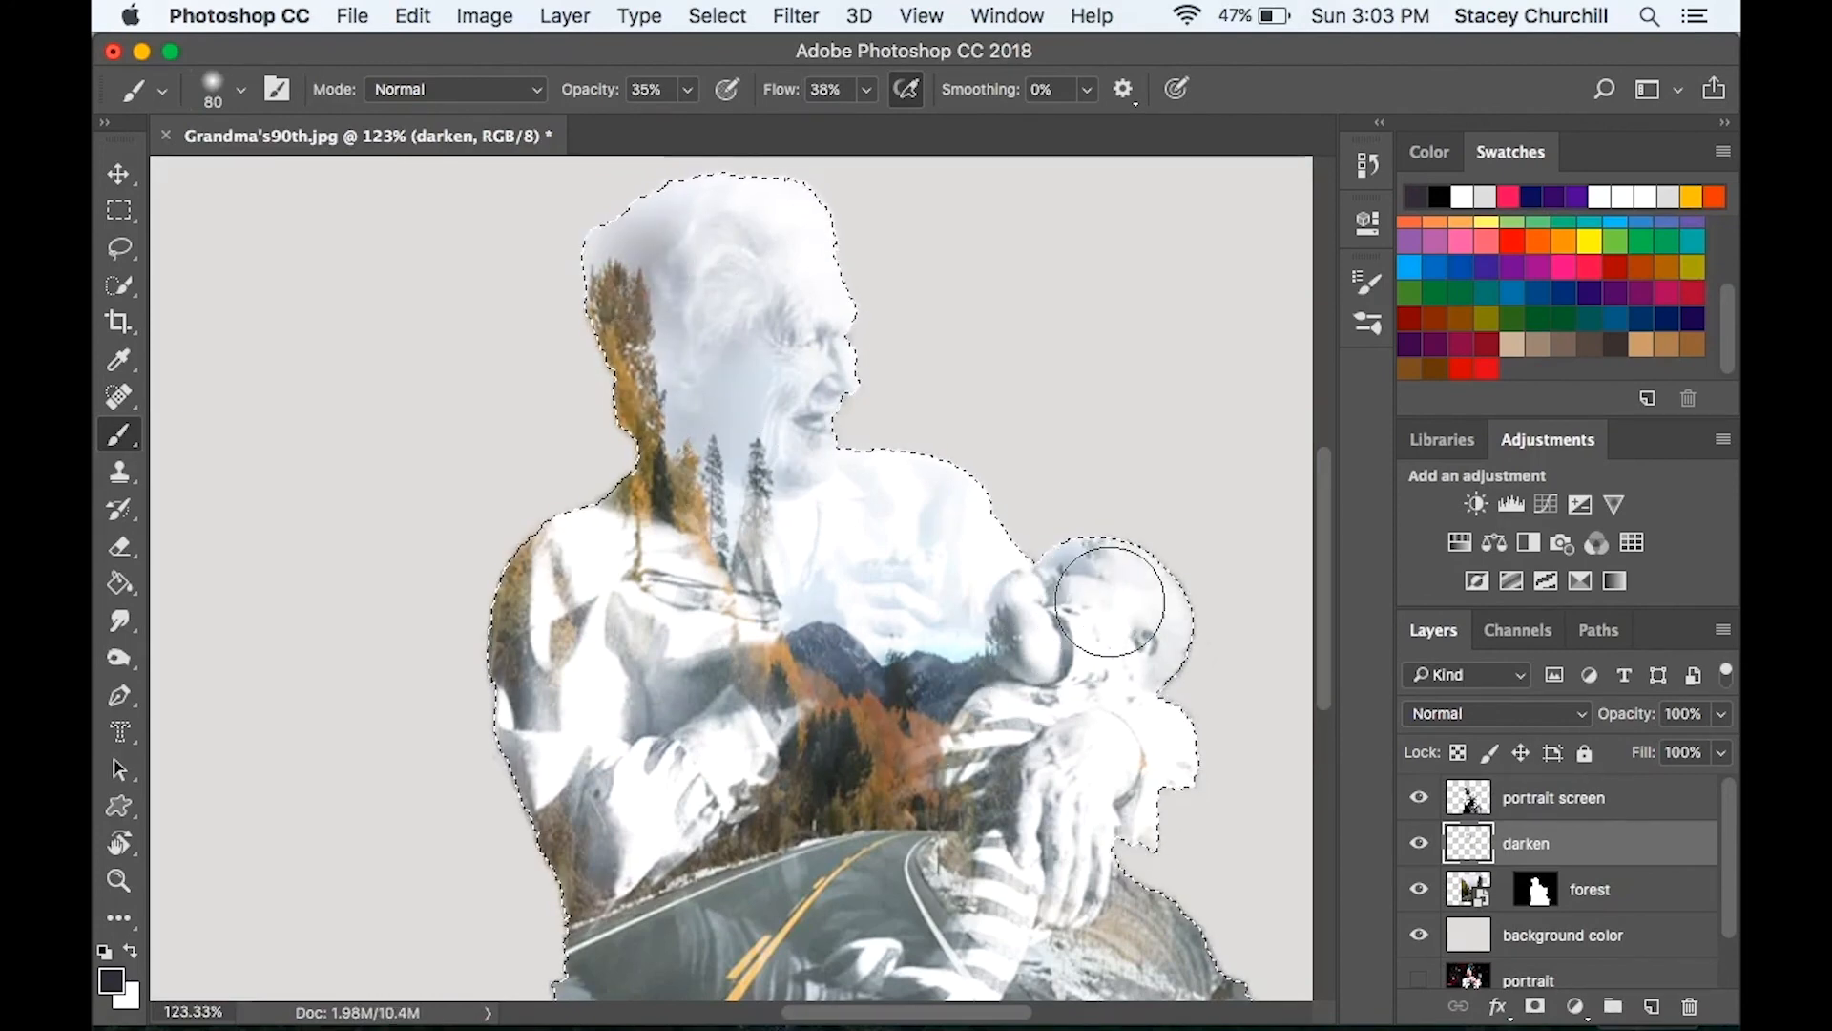
key("super+h")
key("super+minus")
key("super+minus")
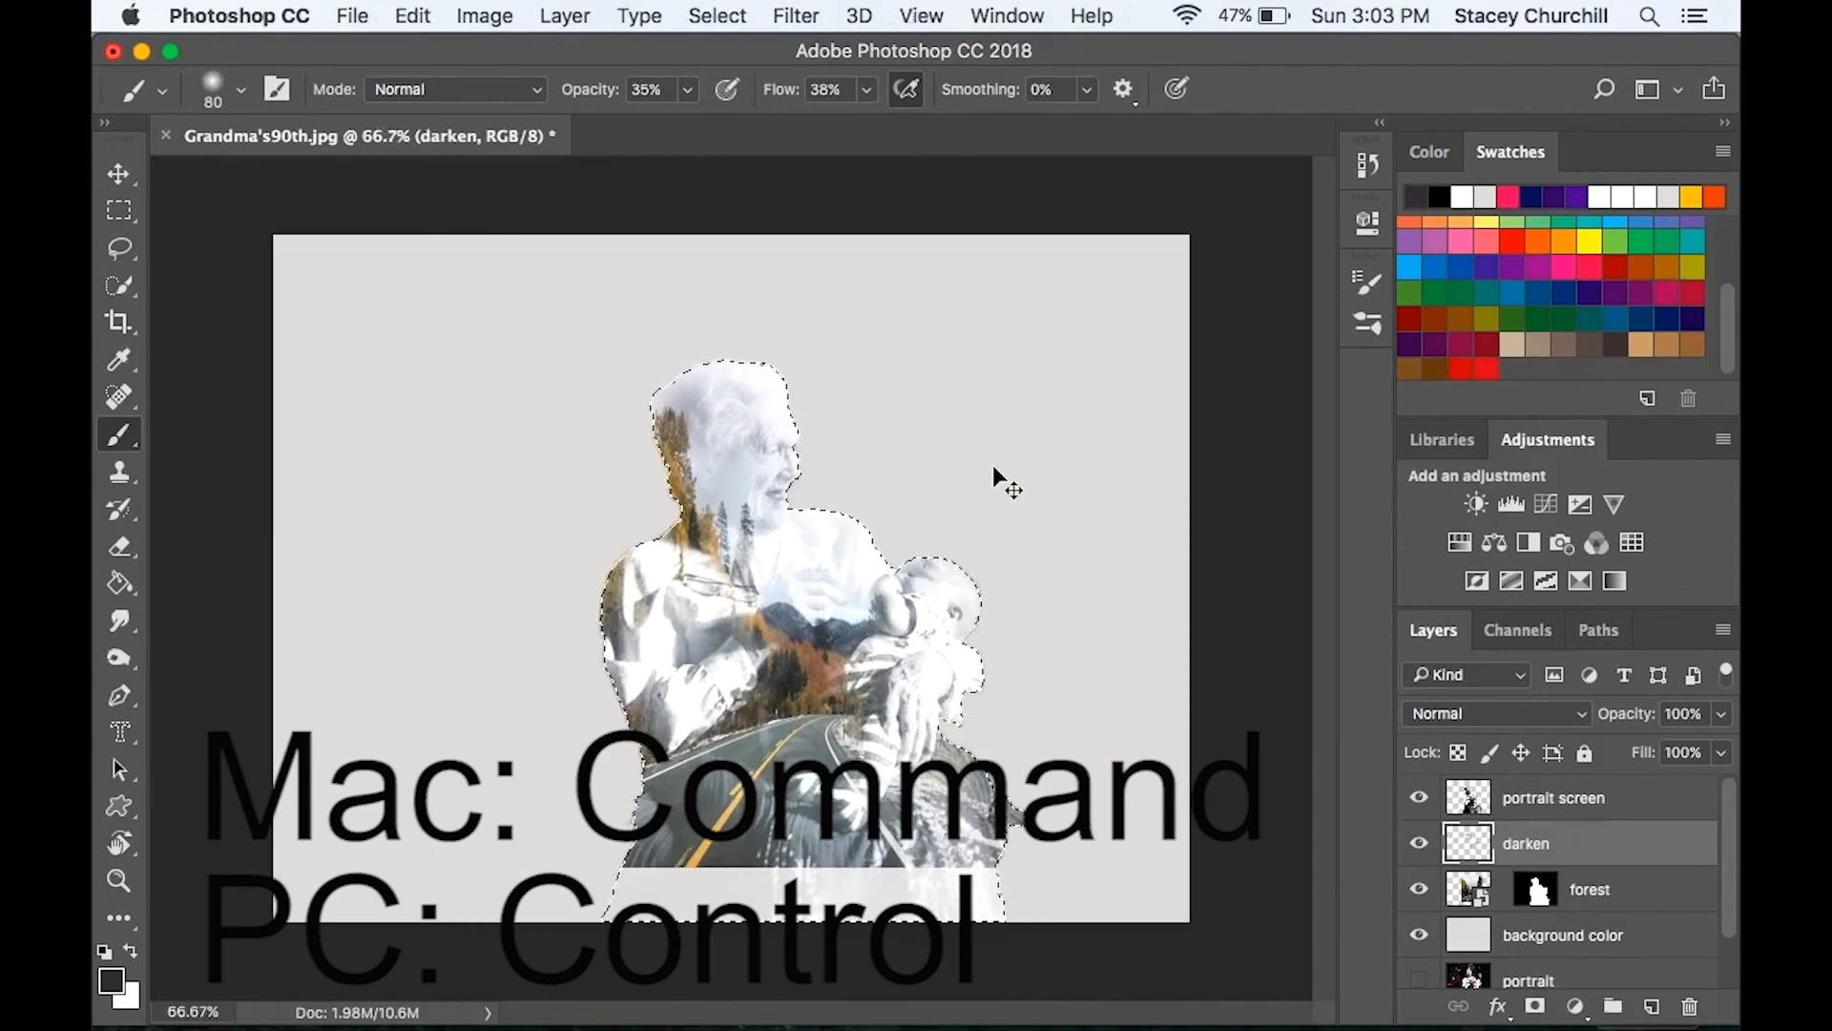
key("super+d")
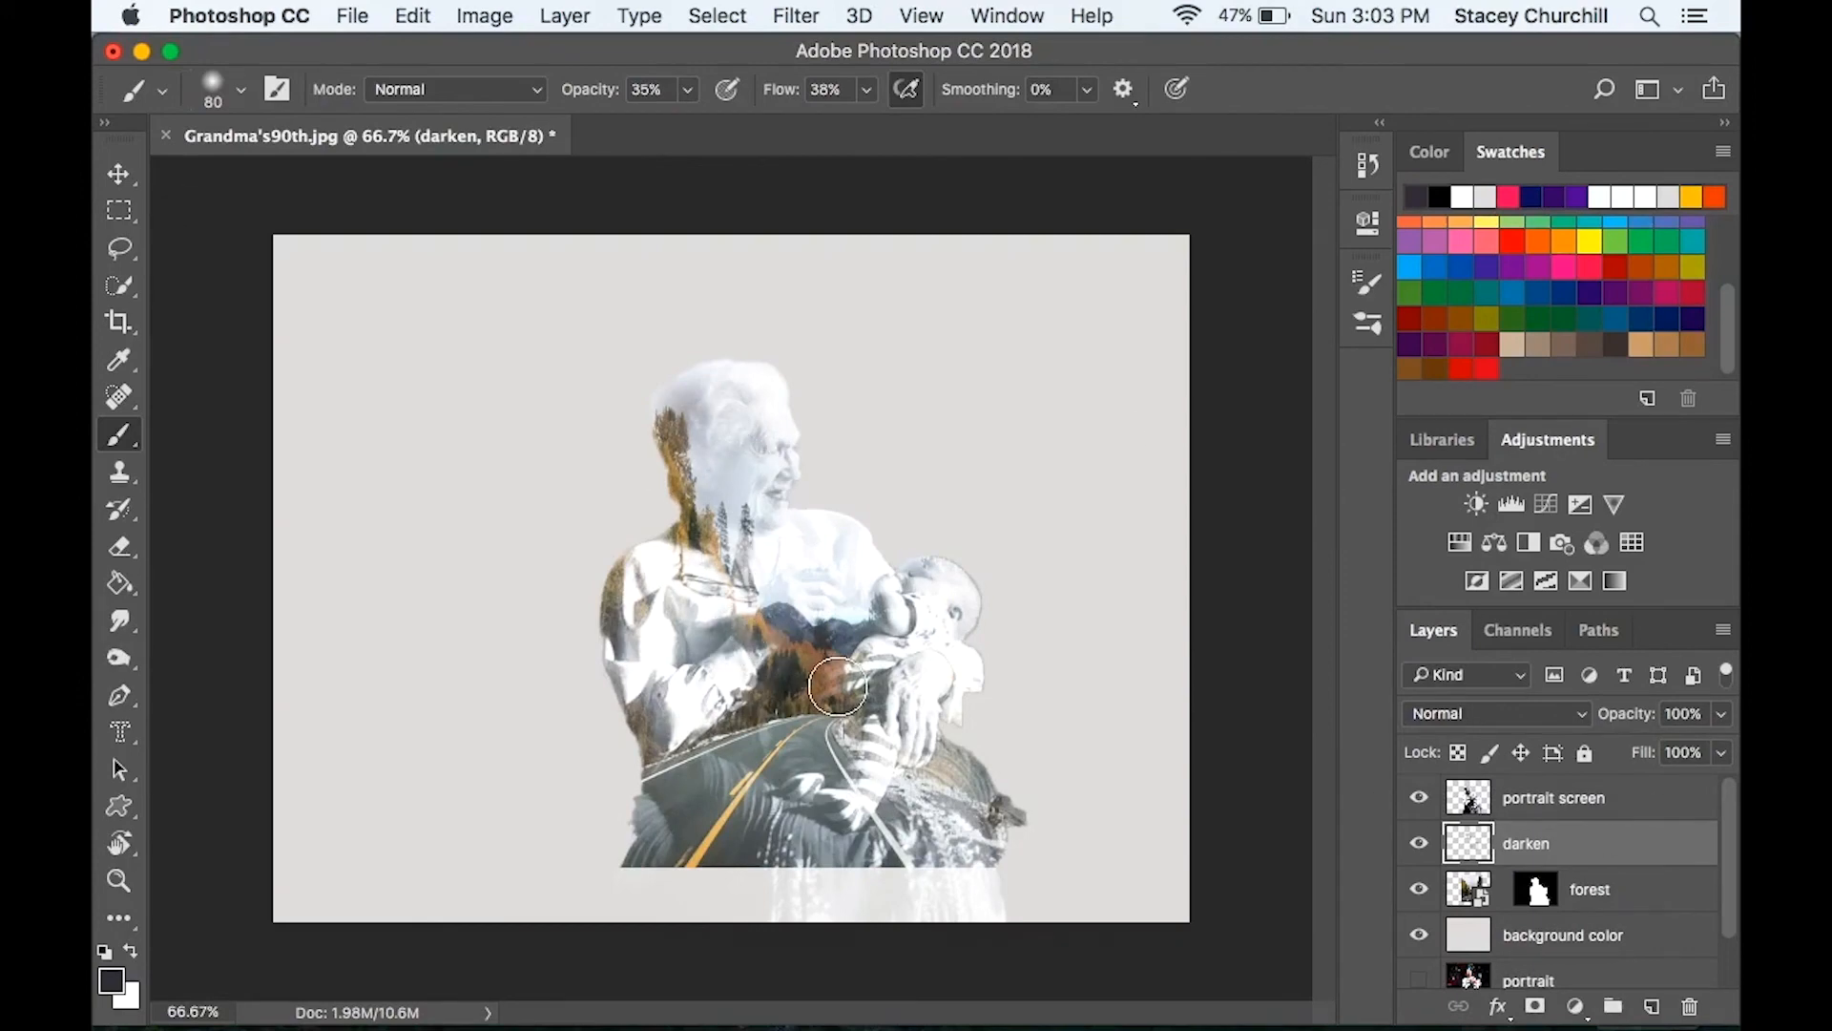
Step: Move the forest layer slightly upward with Free Transform to X 565 px, Y 342.5 px
left_click(118, 172)
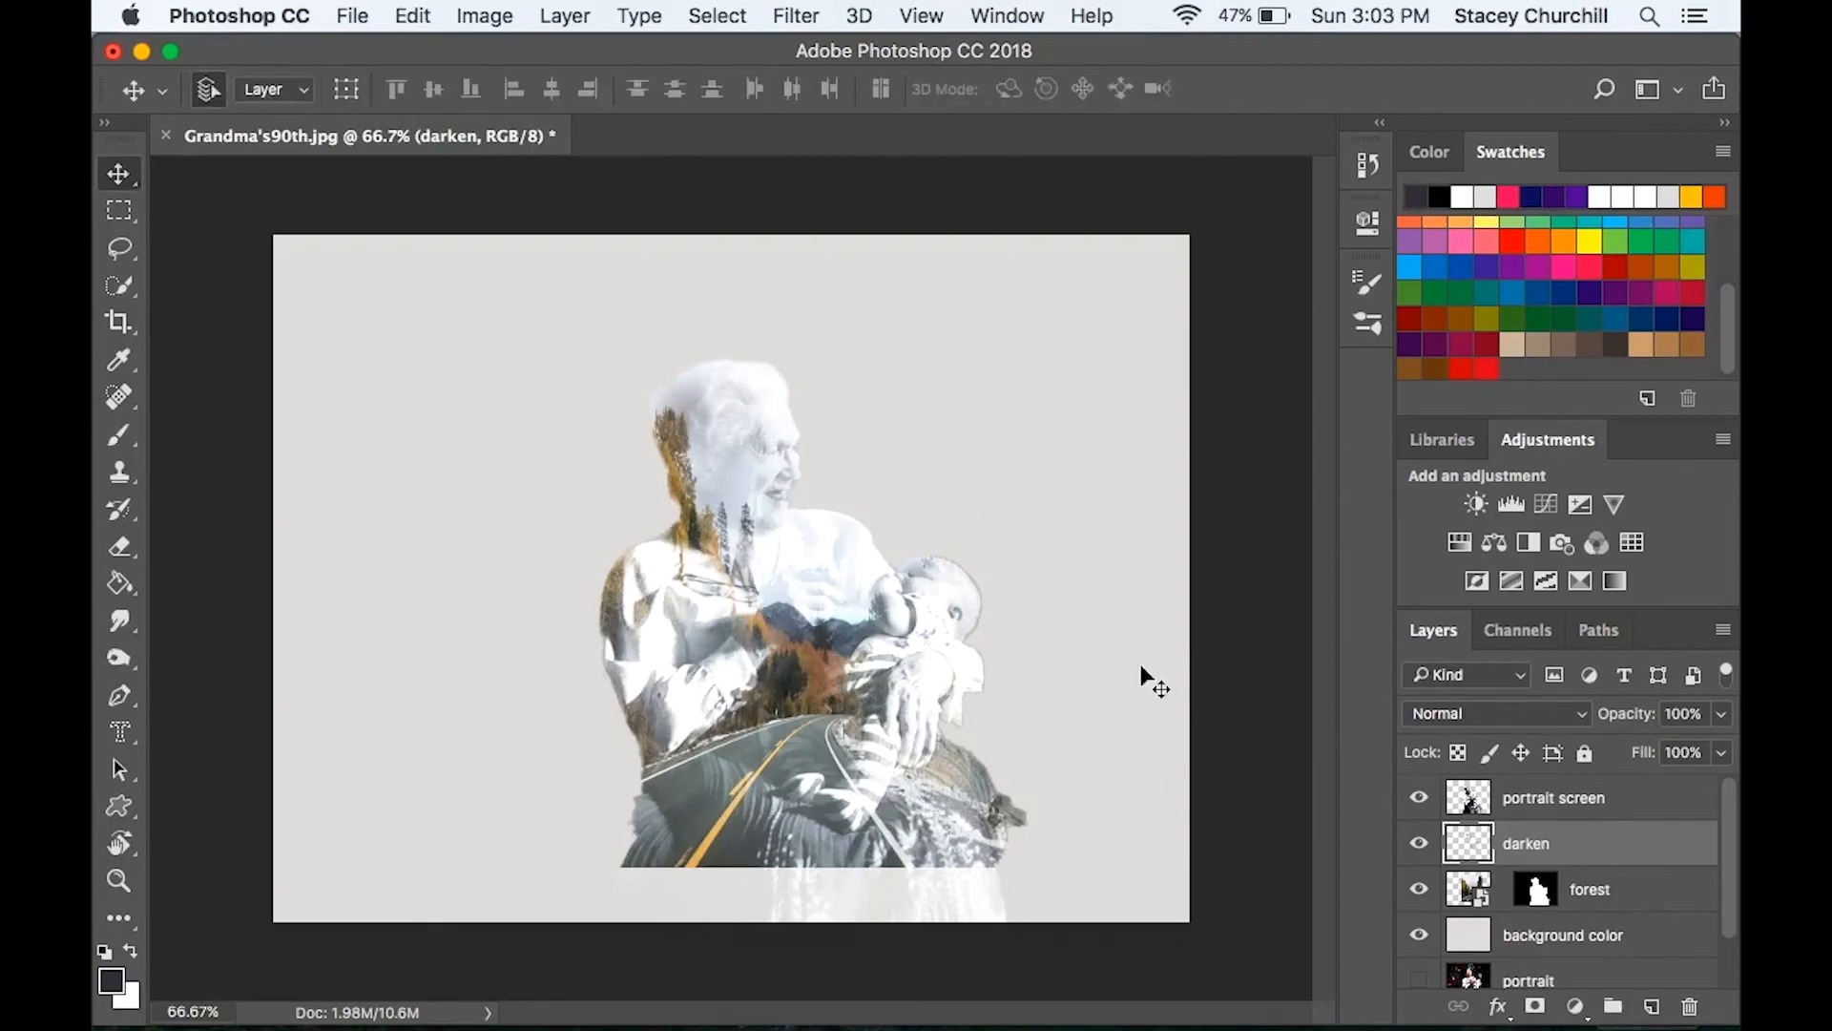
left_click(1467, 888)
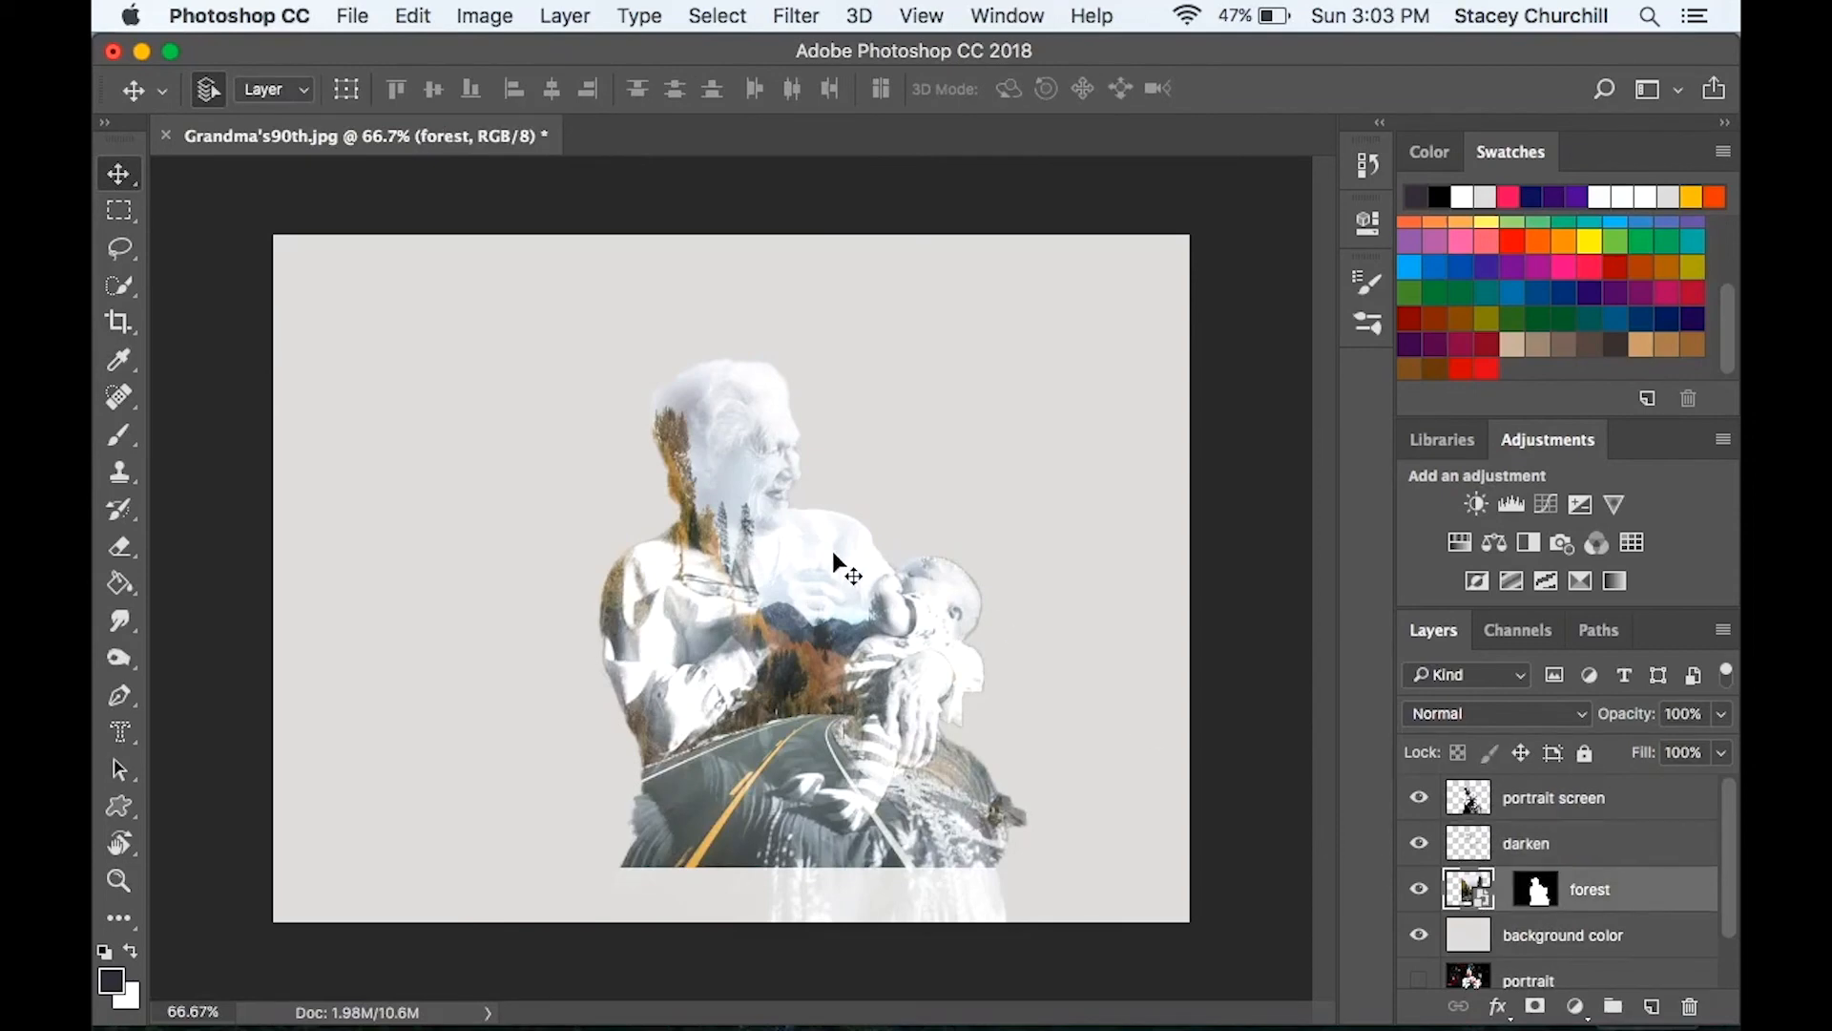
key("super+t")
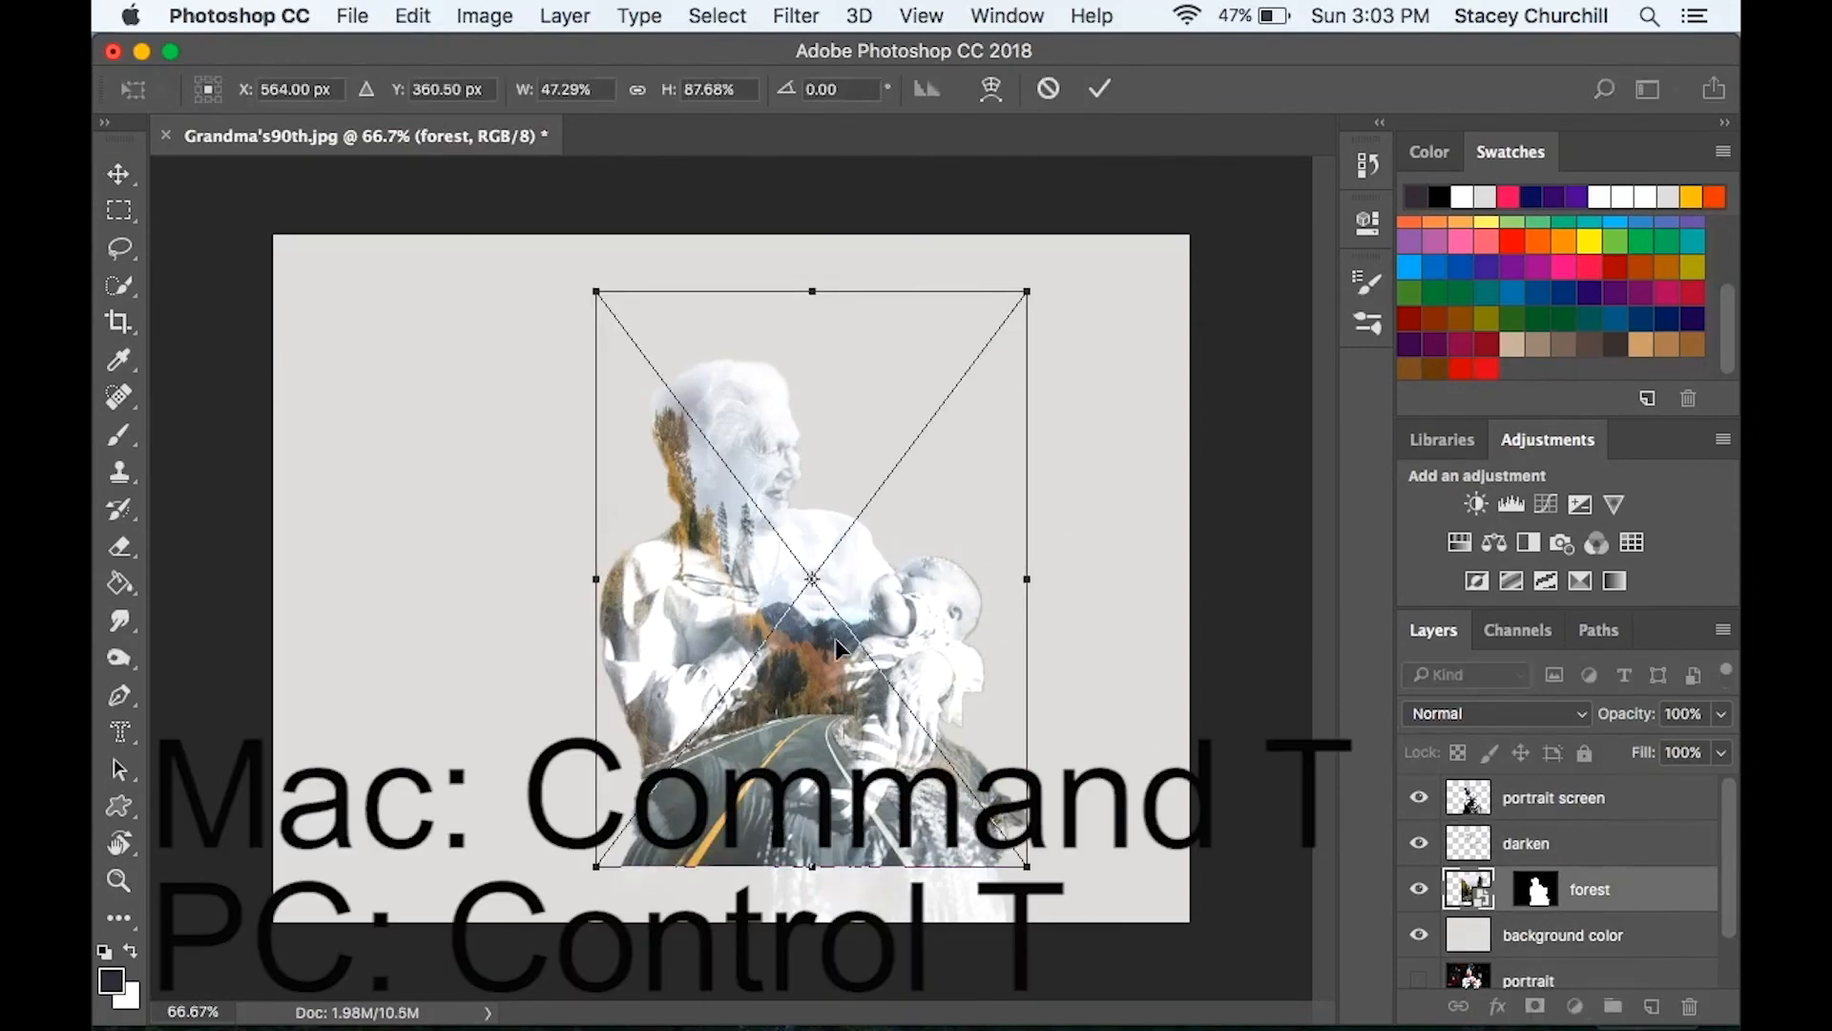
left_click_drag(835, 649, 831, 625)
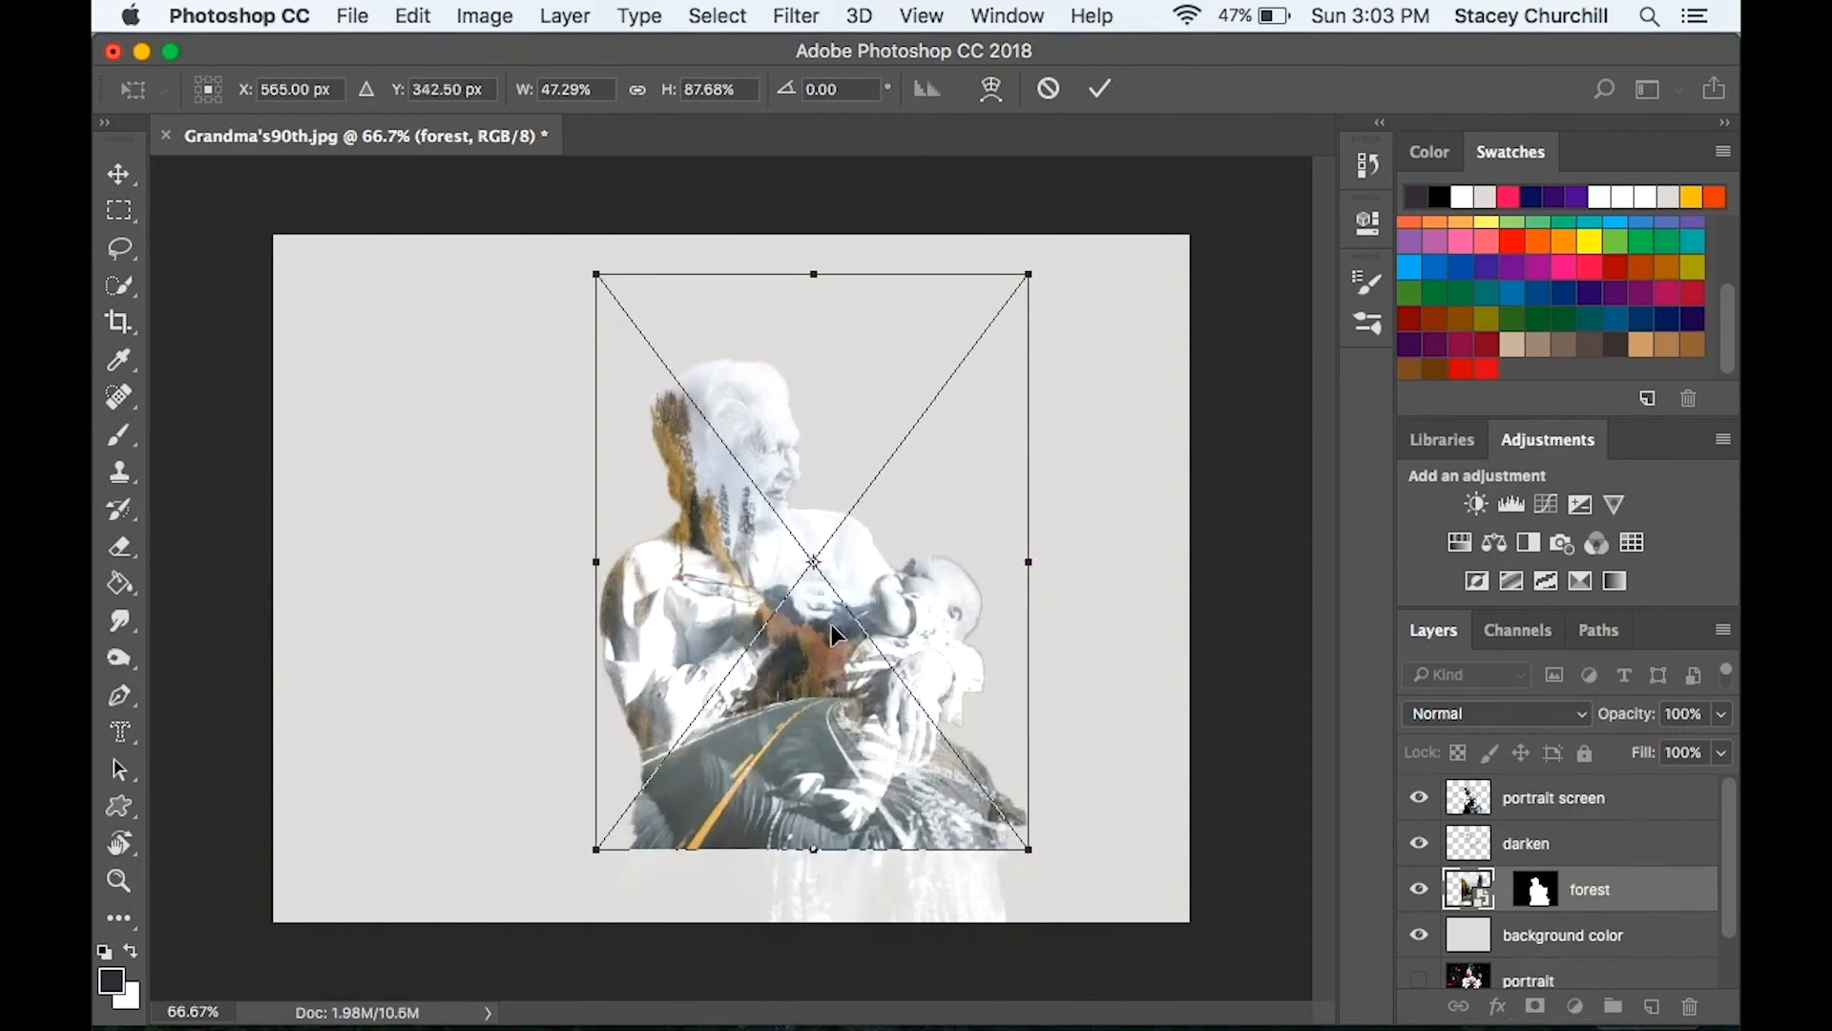
key("Return")
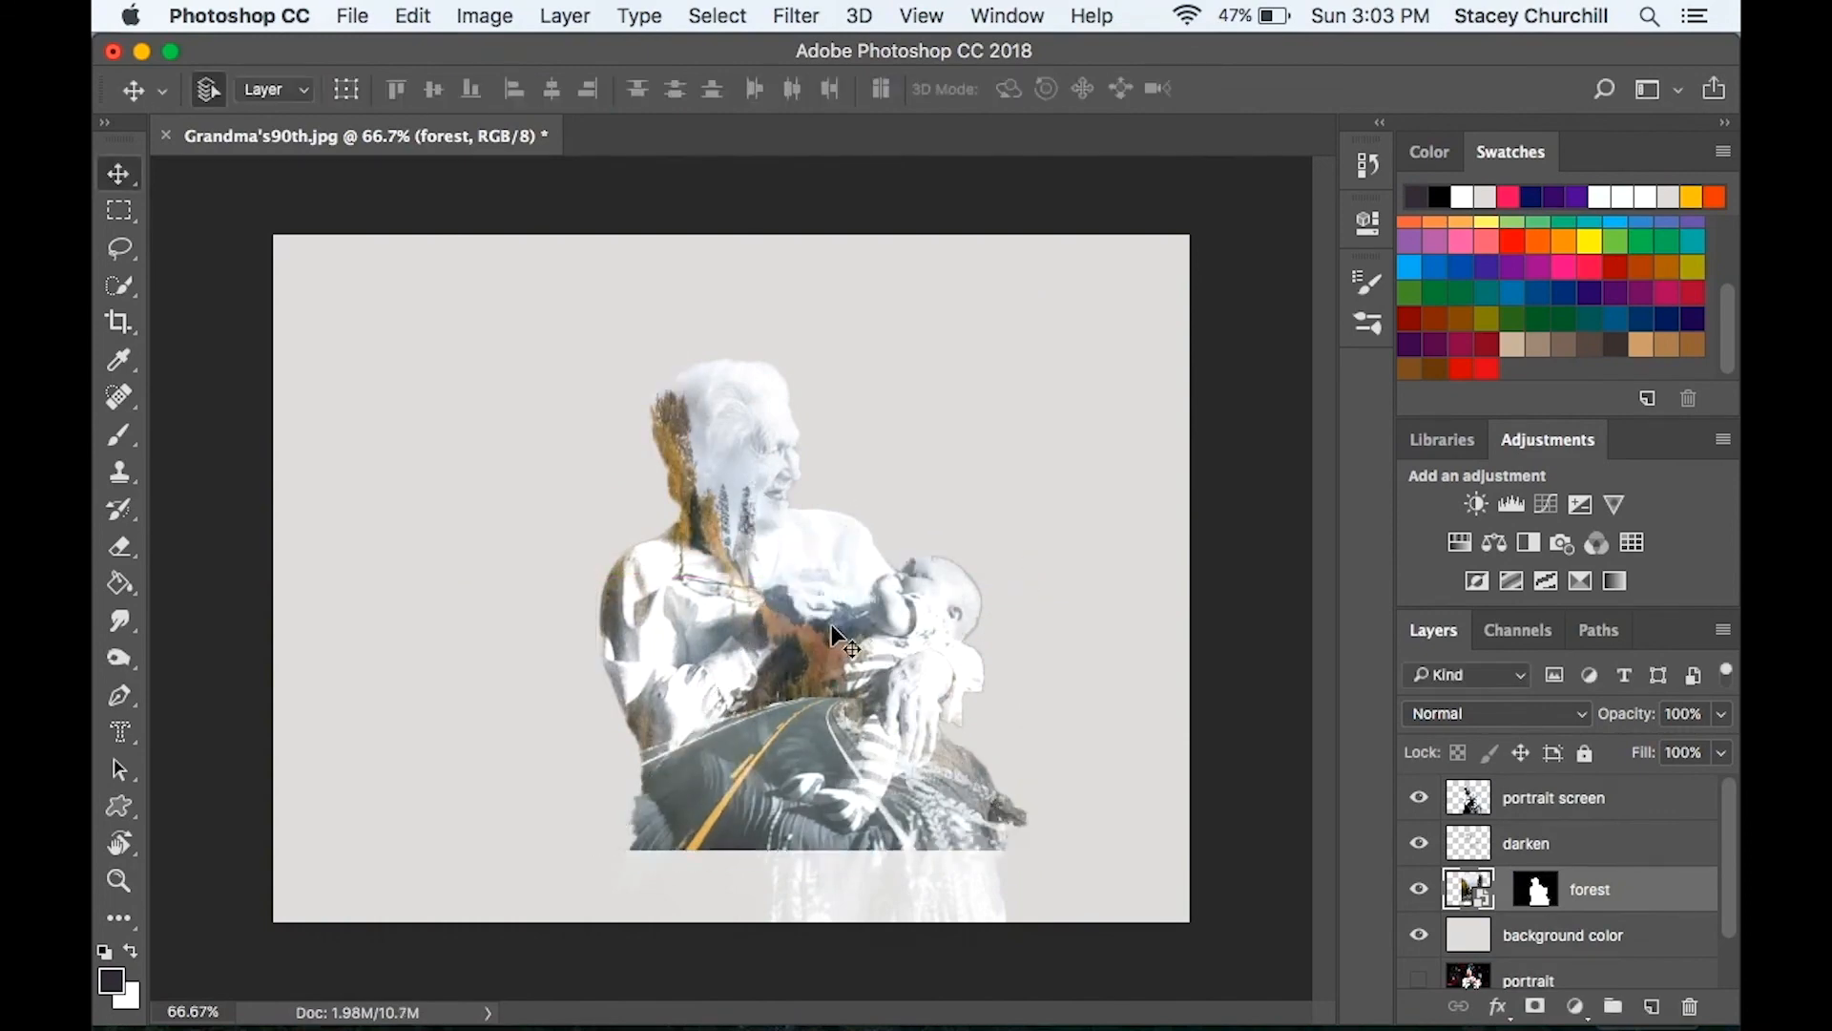
Step: Crop the canvas closer around the woman and baby, cutting off the area below the forest photo's lower edge
left_click(120, 323)
left_click_drag(272, 232, 412, 269)
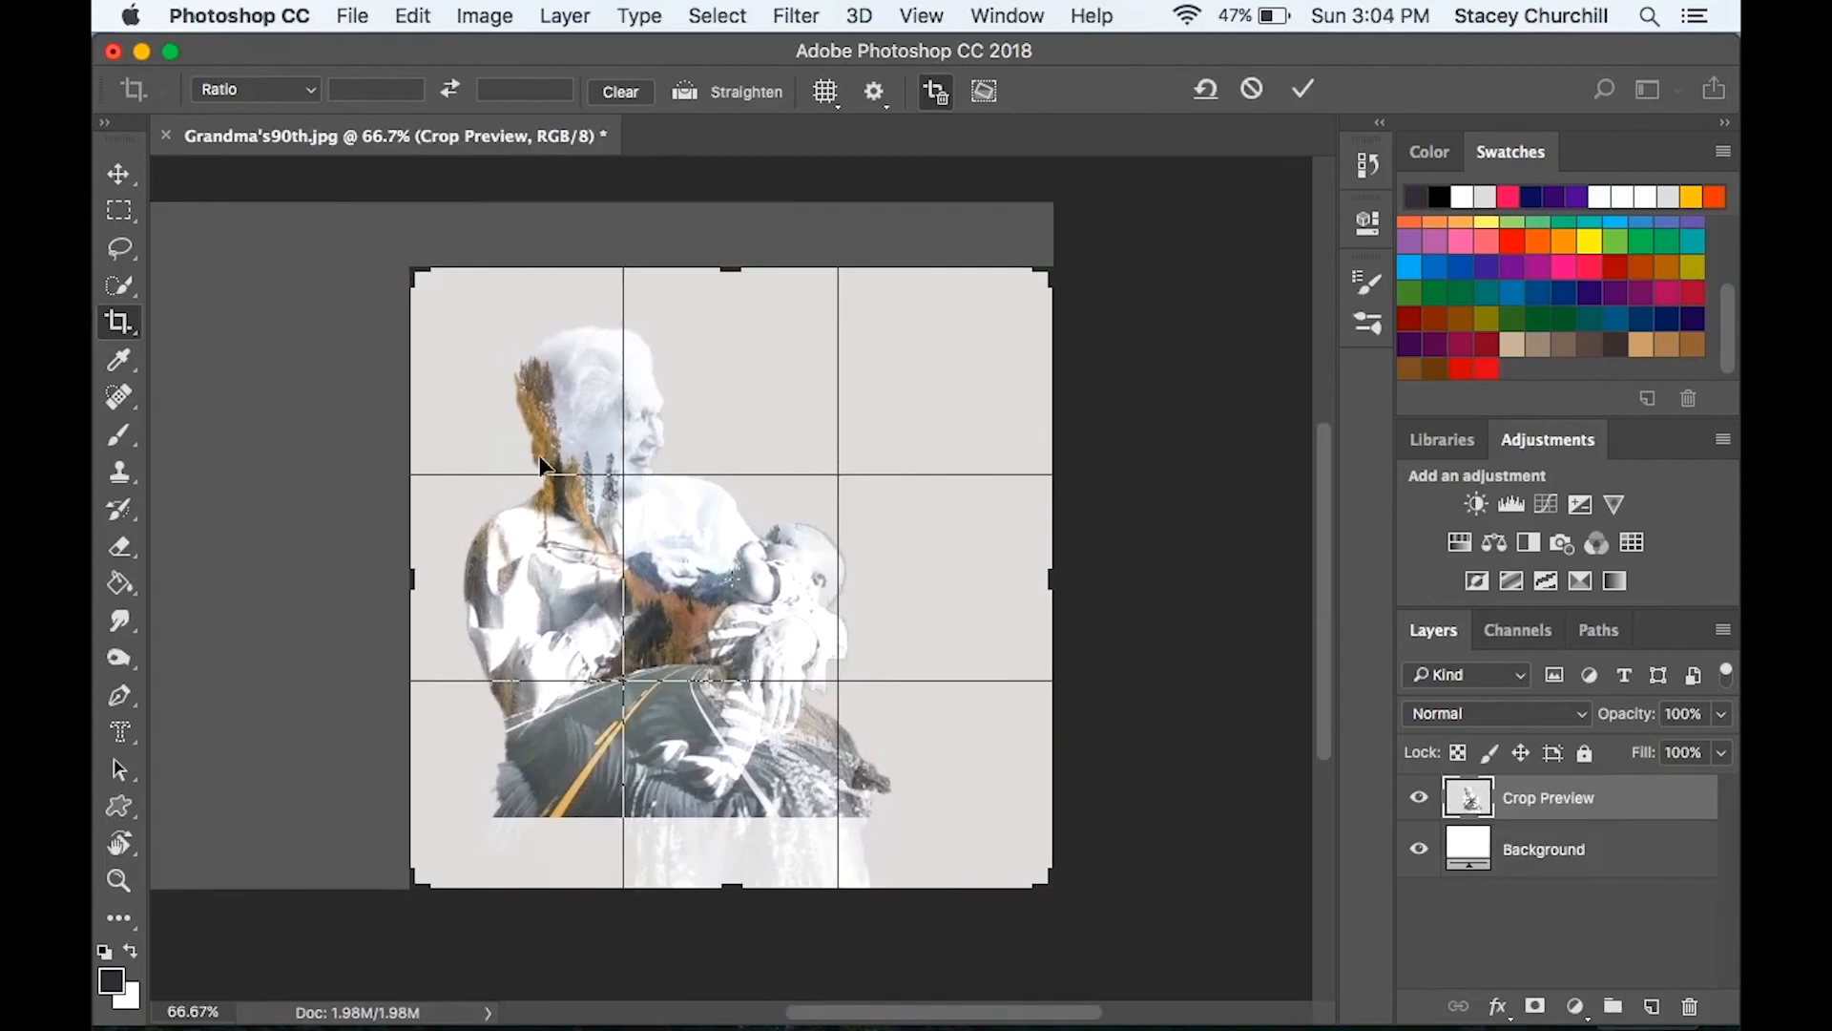
left_click_drag(1049, 884, 1015, 825)
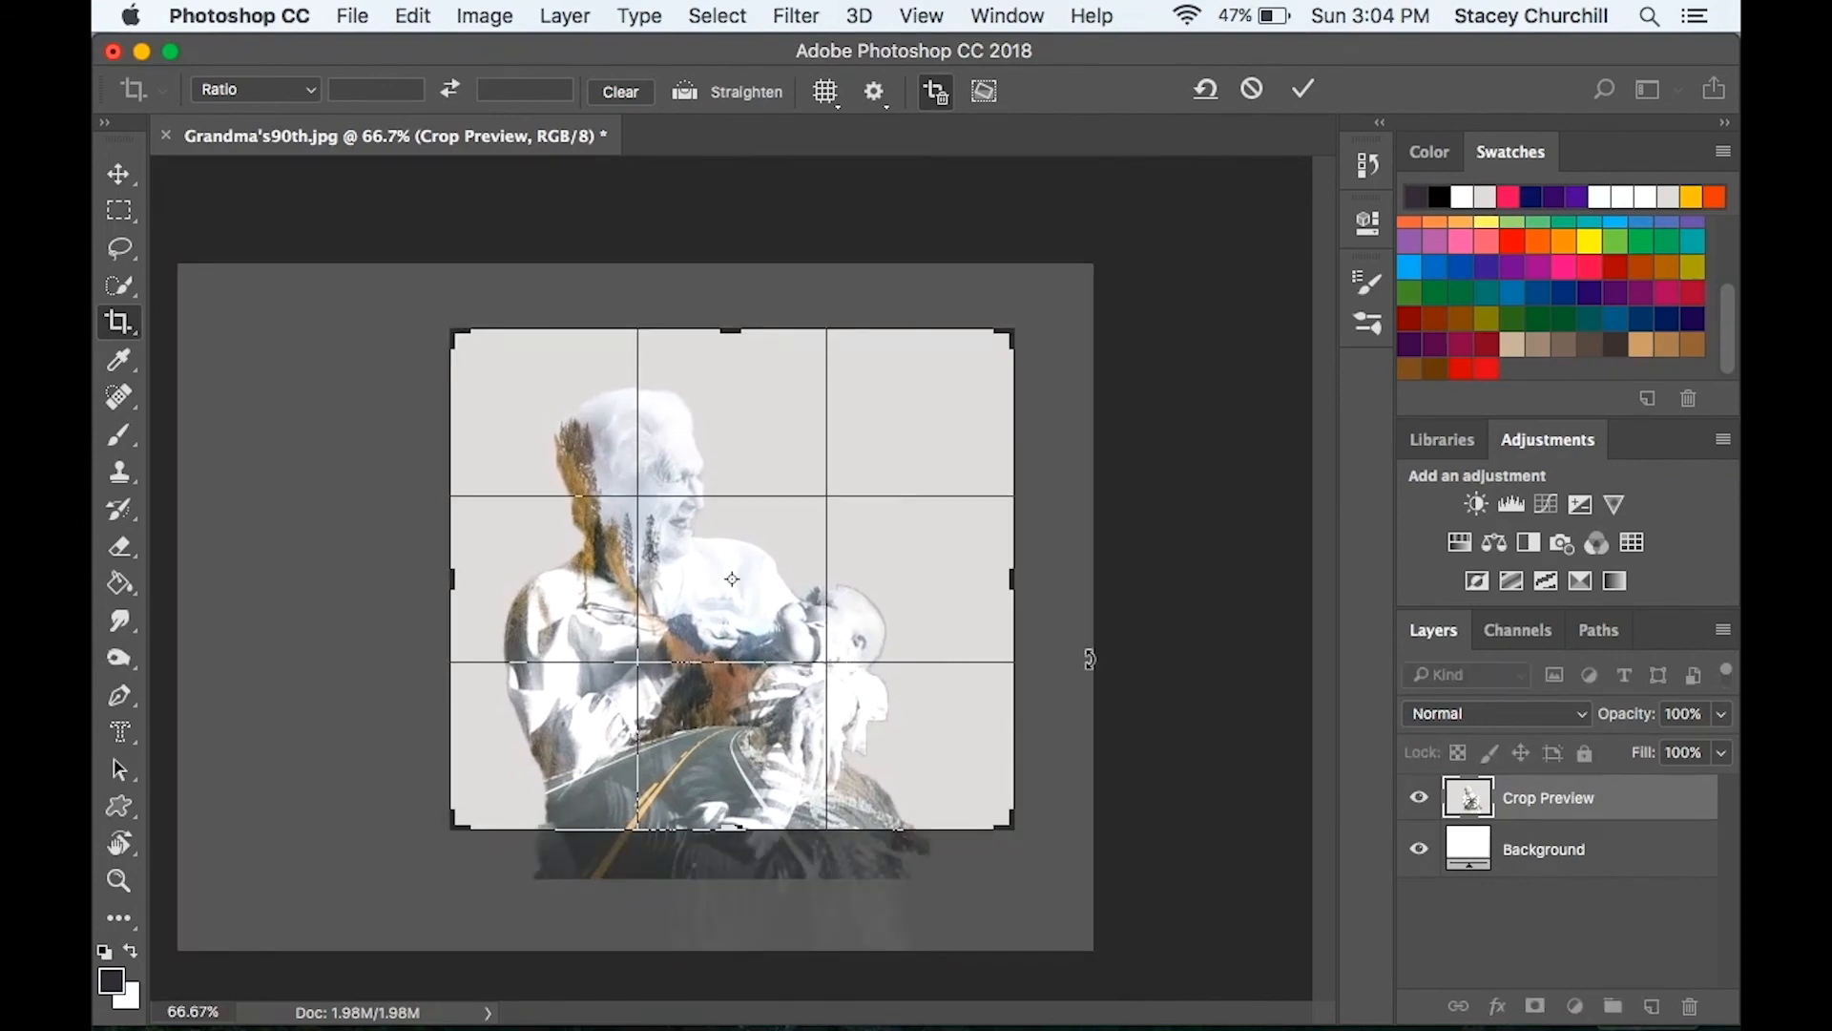
key("Return")
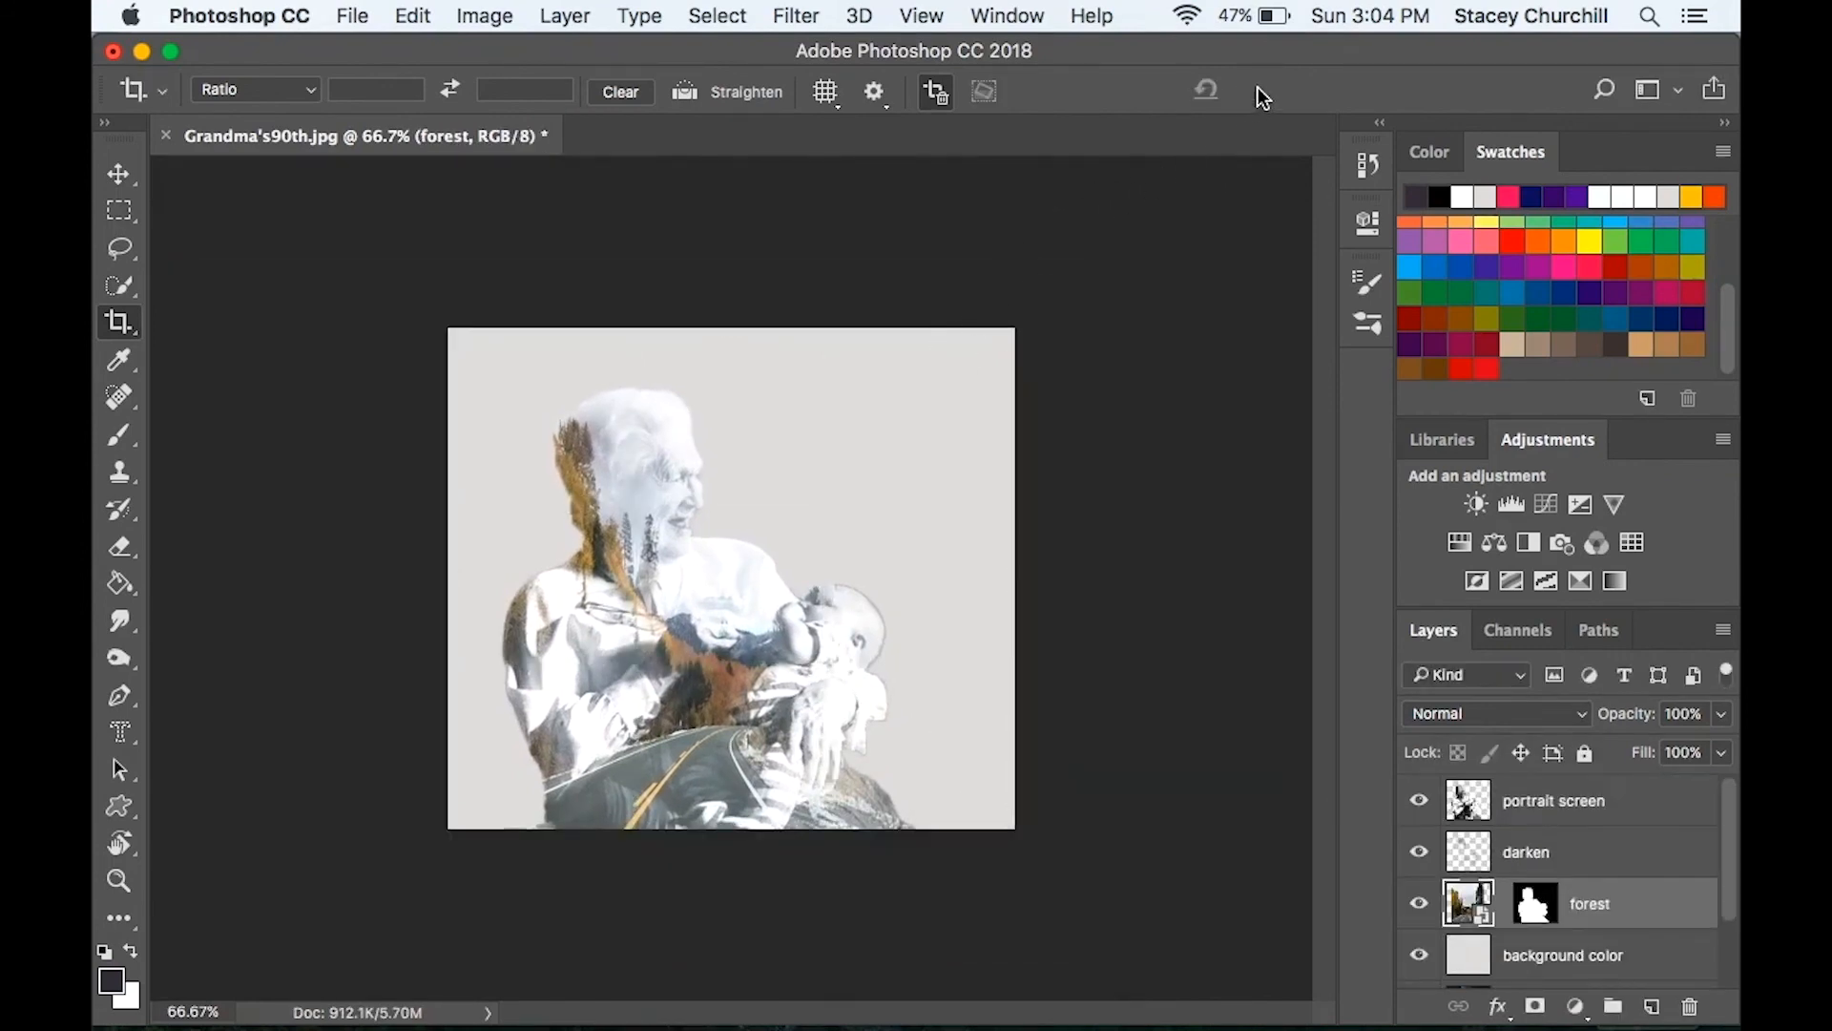
scroll(1031, 549, "up", 5)
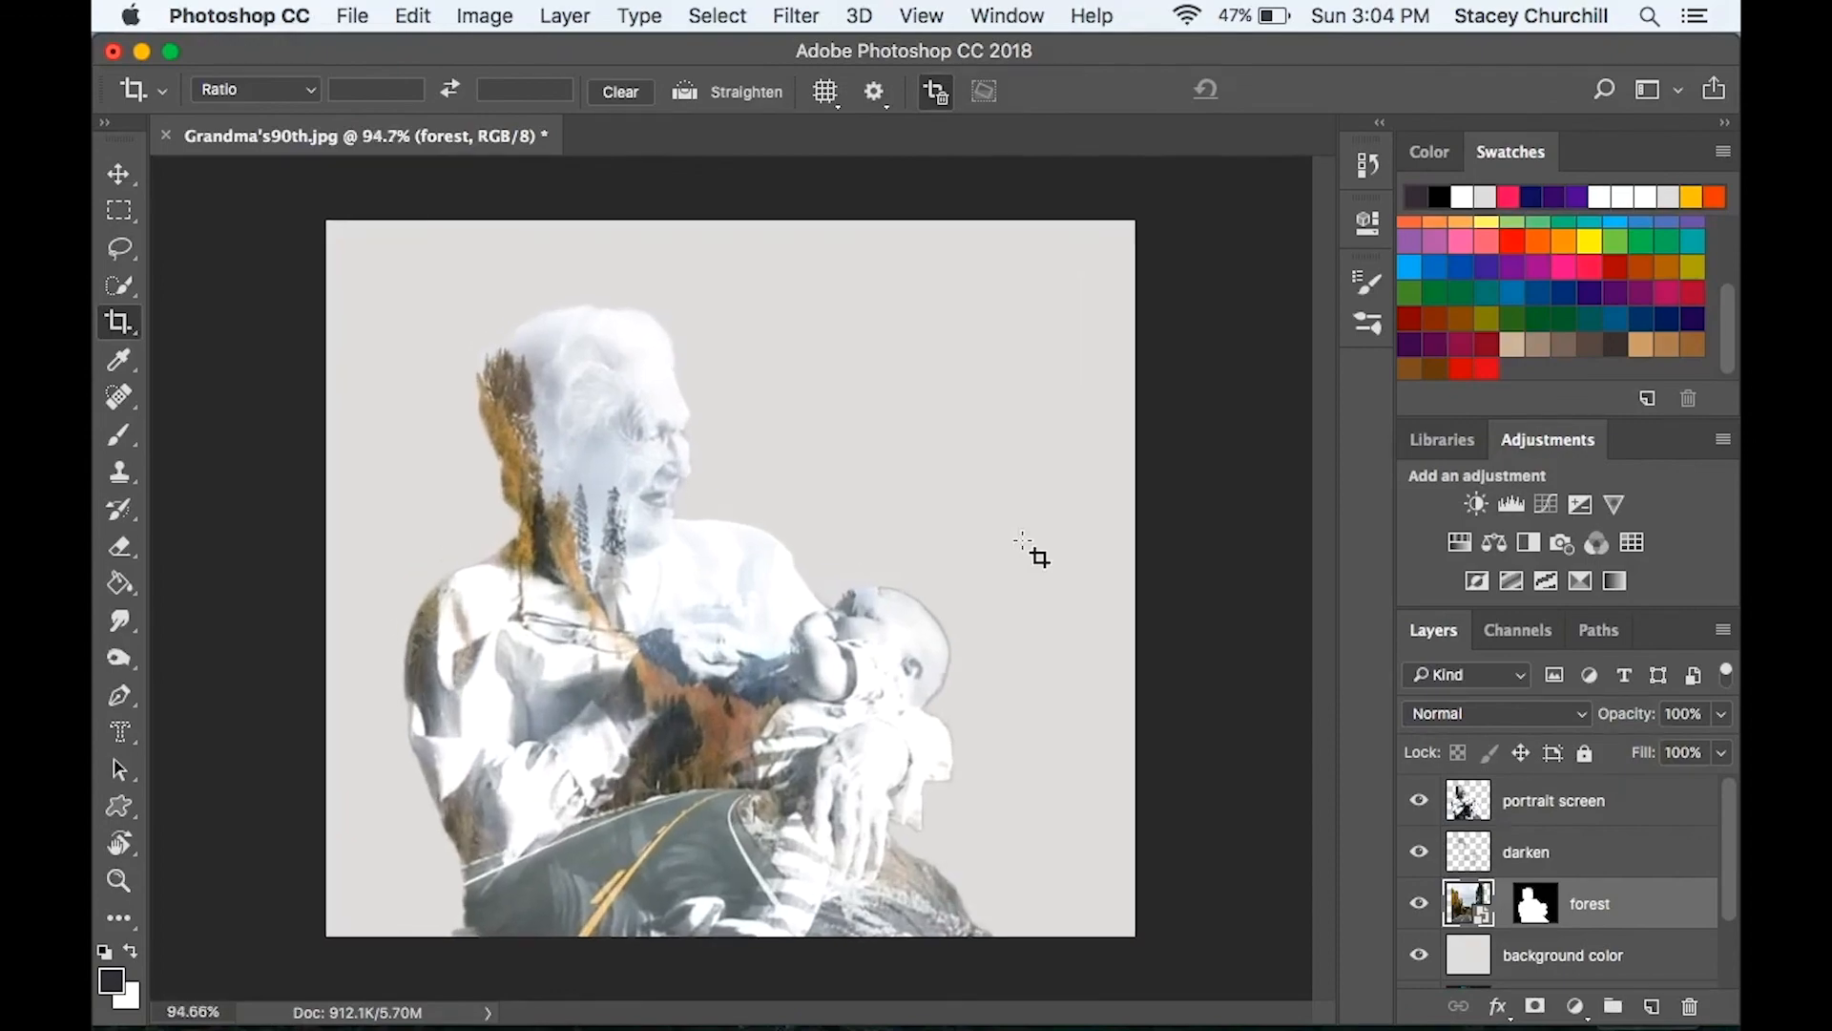
scroll(1107, 558, "up", 2)
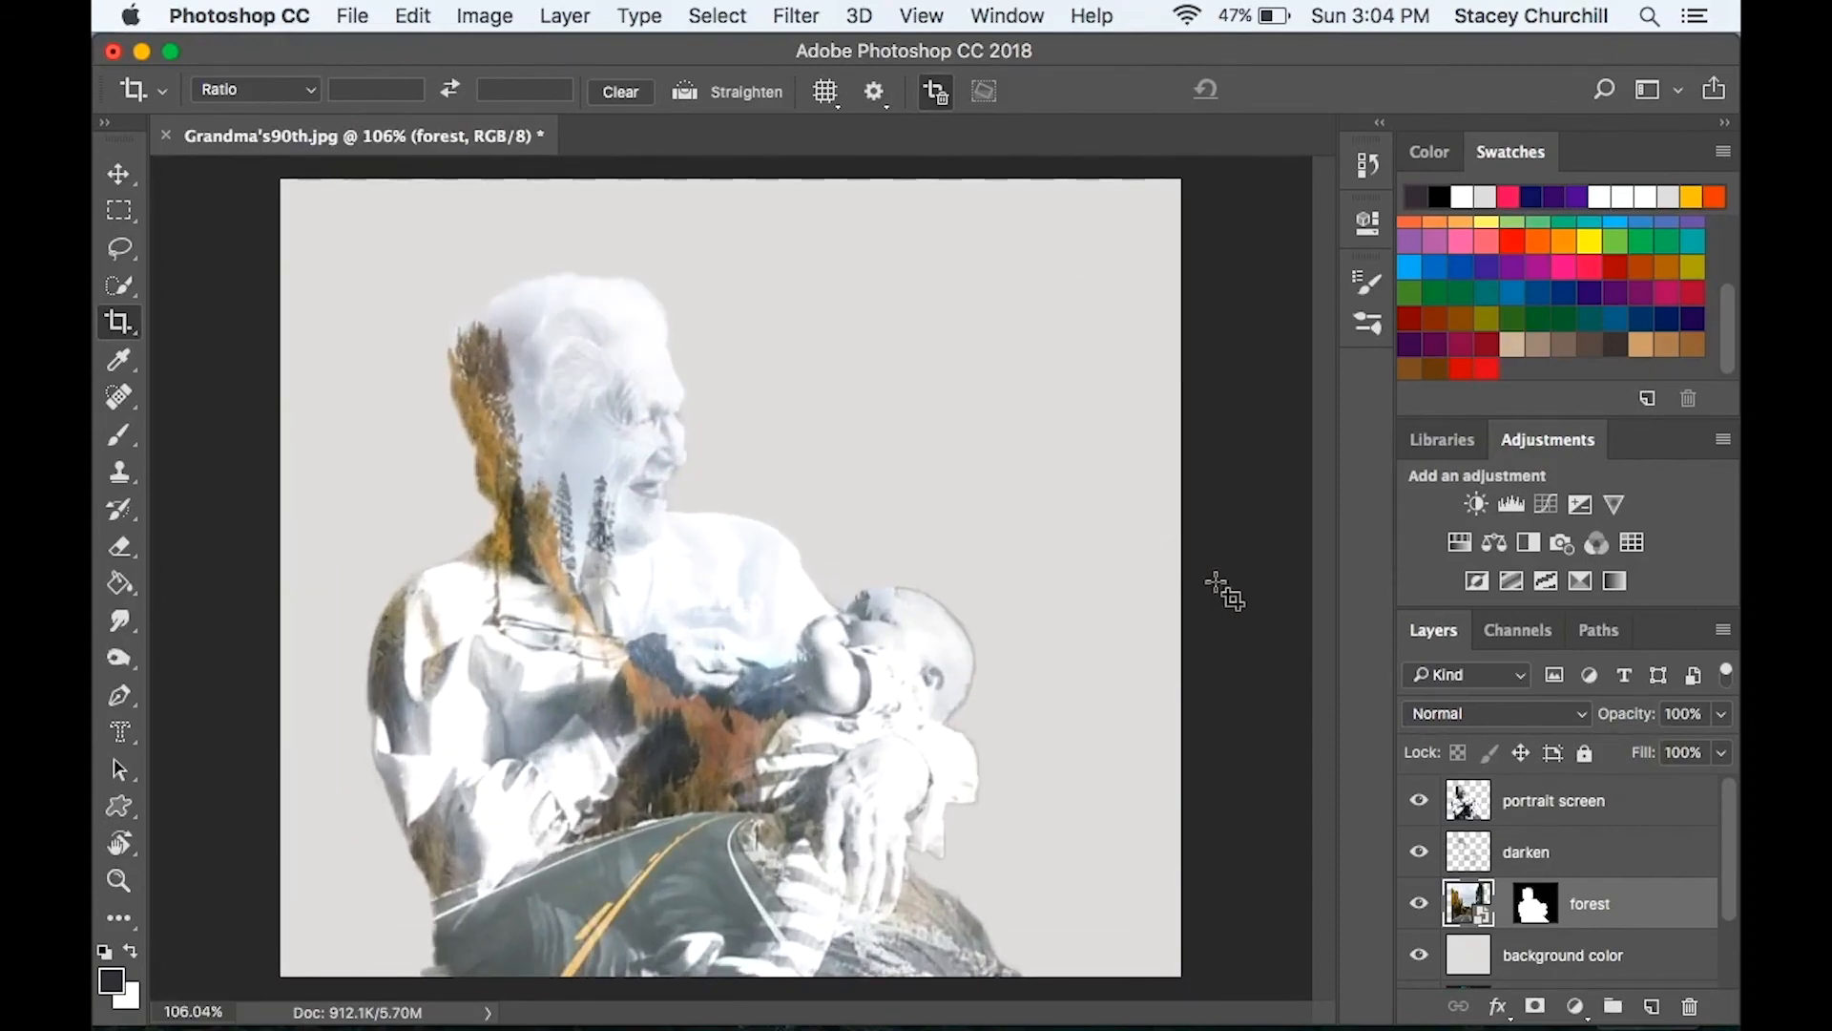